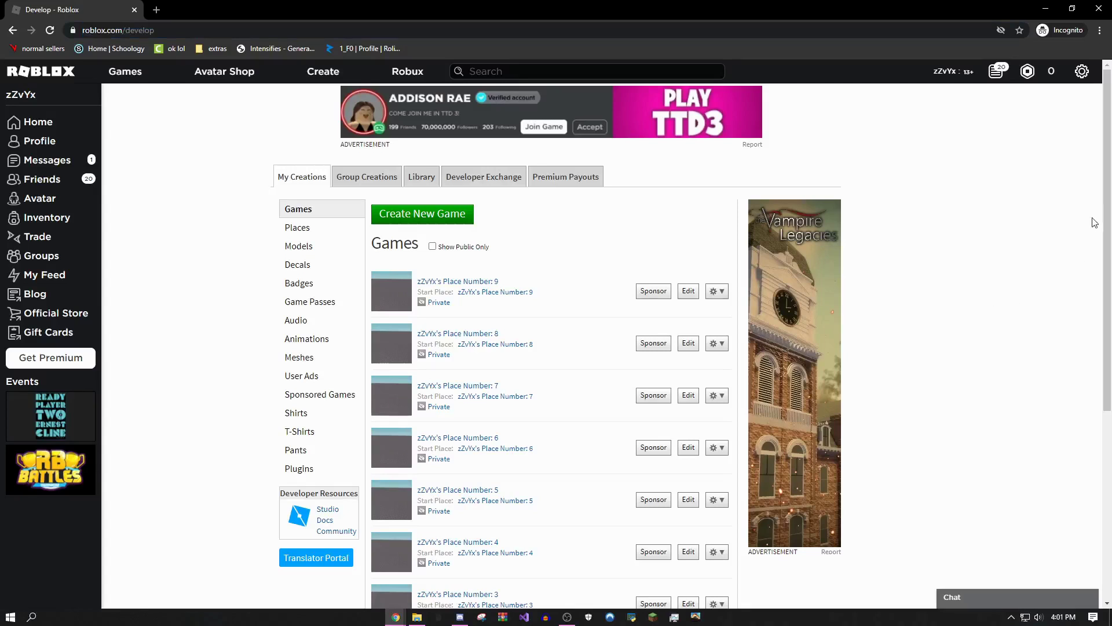
- Start creating a new game on the Roblox website
{"action": "left_click_drag", "start_coordinate": [1104, 200], "coordinate": [1095, 228]}
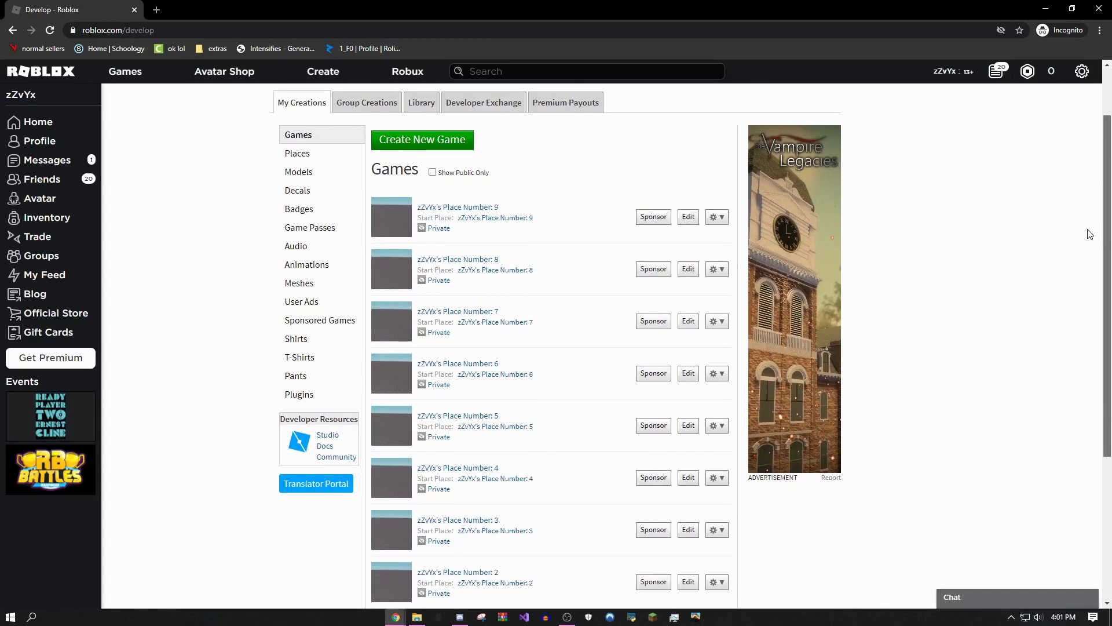
{"action": "scroll", "coordinate": [1090, 234], "scroll_direction": "down", "scroll_amount": 1}
{"action": "scroll", "coordinate": [1085, 240], "scroll_direction": "up", "scroll_amount": 2}
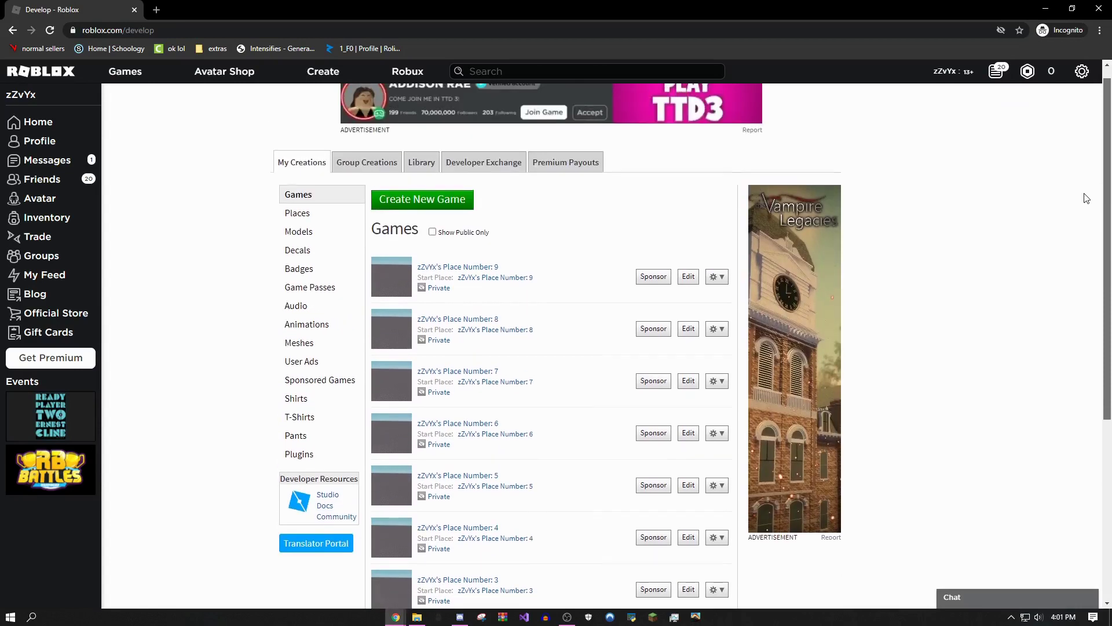
{"action": "scroll", "coordinate": [1089, 179], "scroll_direction": "down", "scroll_amount": 3}
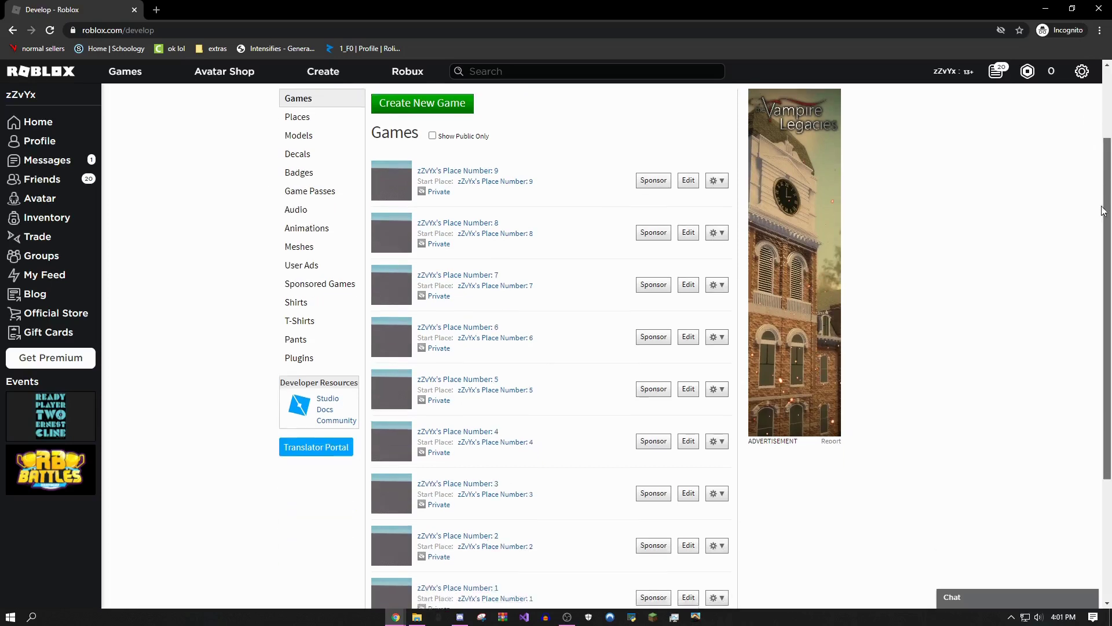
{"action": "scroll", "coordinate": [1095, 165], "scroll_direction": "up", "scroll_amount": 2}
{"action": "scroll", "coordinate": [1097, 160], "scroll_direction": "up", "scroll_amount": 1}
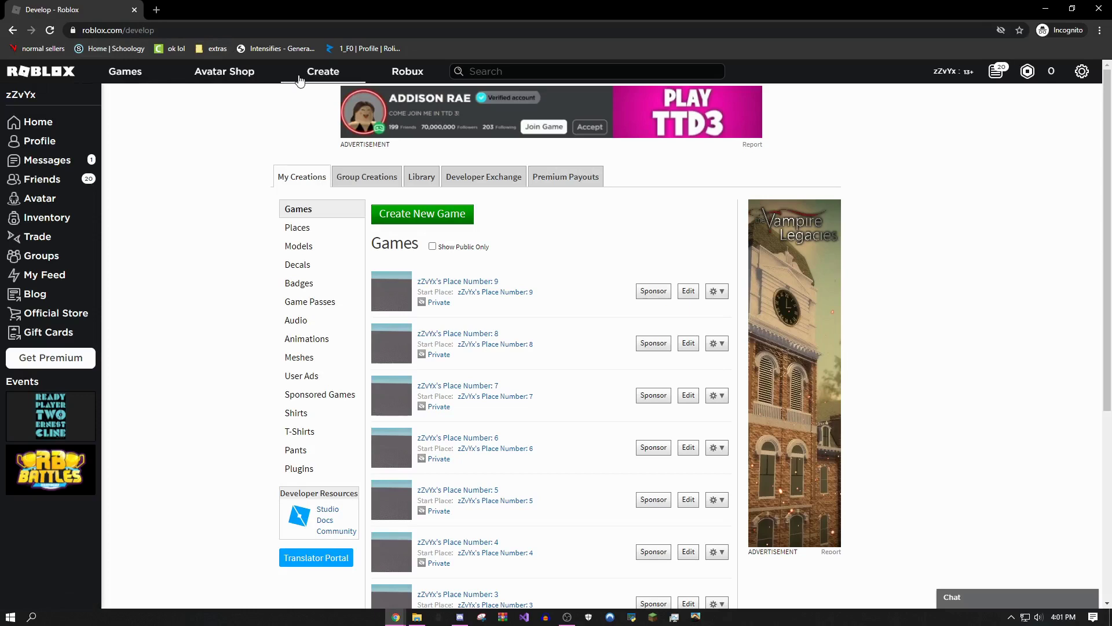
{"action": "left_click", "coordinate": [420, 219]}
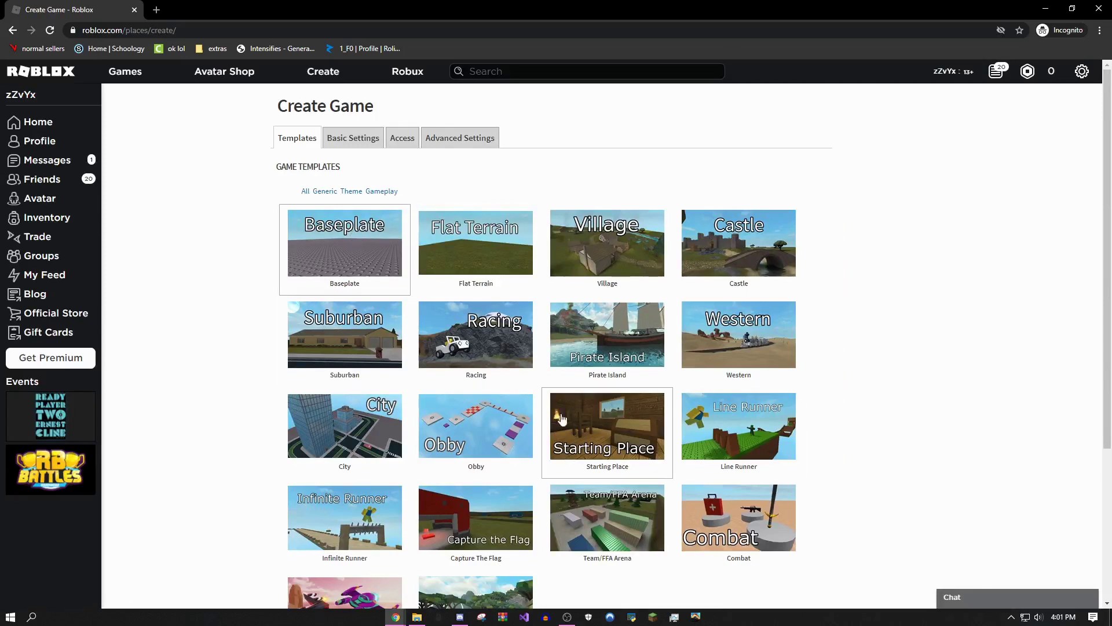
- Create the game from the Baseplate template and open Place Number 10 in Studio
{"action": "scroll", "coordinate": [565, 420], "scroll_direction": "down", "scroll_amount": 4}
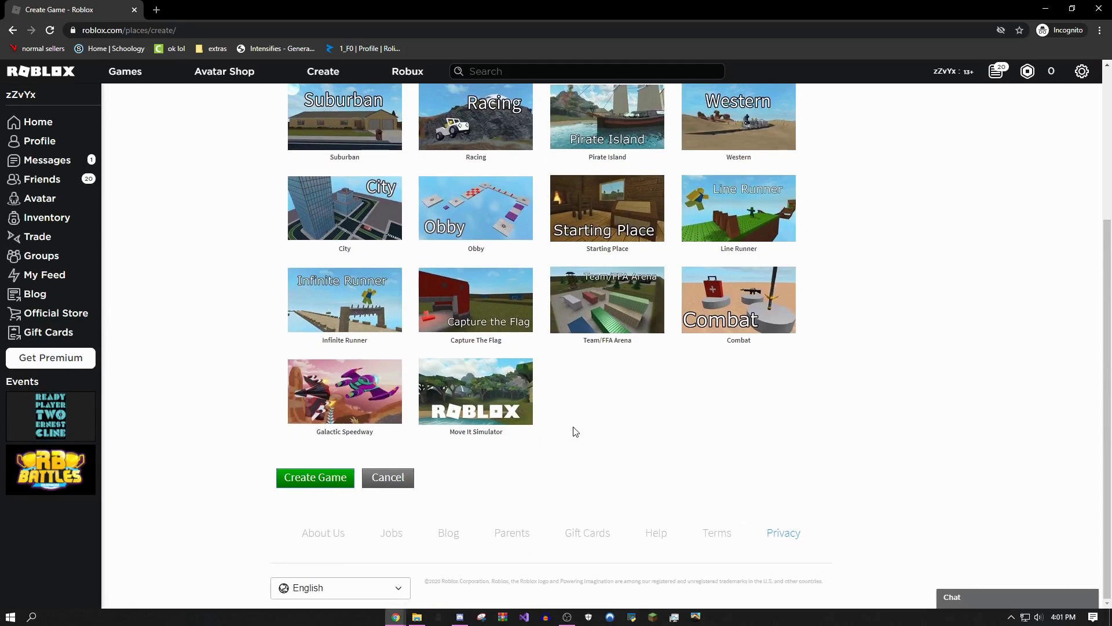
{"action": "left_click", "coordinate": [322, 481]}
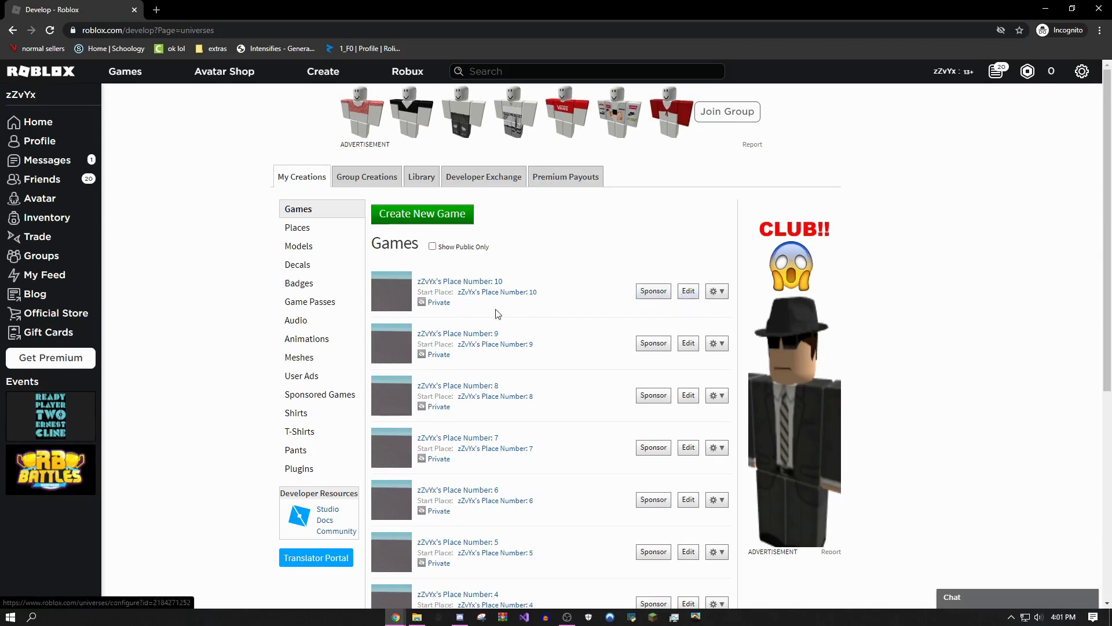
{"action": "left_click", "coordinate": [689, 292]}
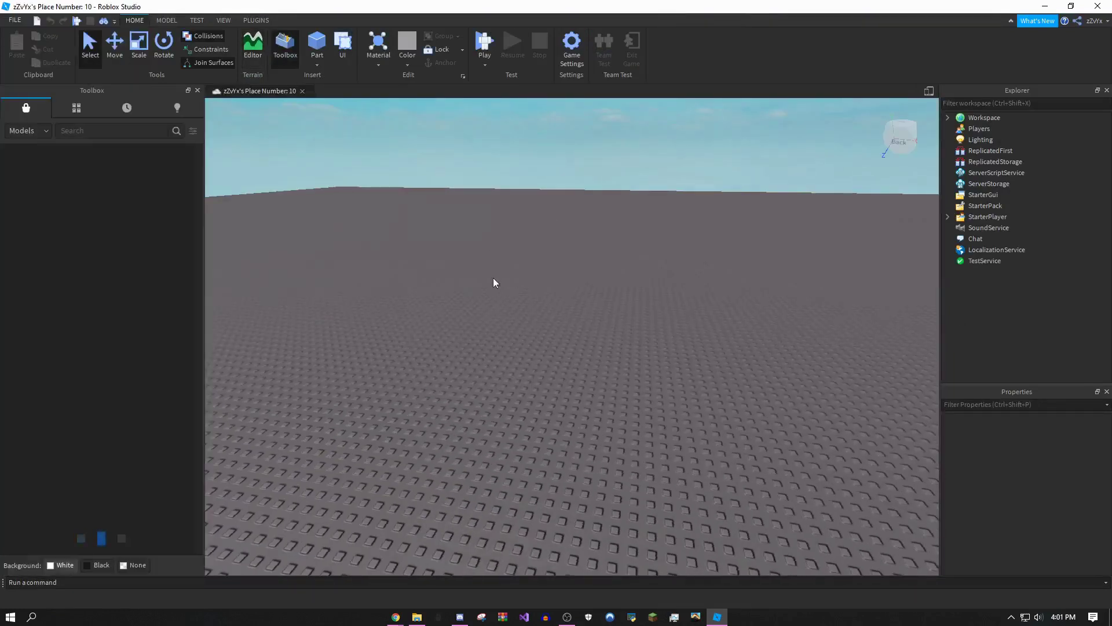
- Turn the camera to look around the empty baseplate, then level the view
{"action": "right_click_drag", "start_coordinate": [470, 285], "coordinate": [474, 286]}
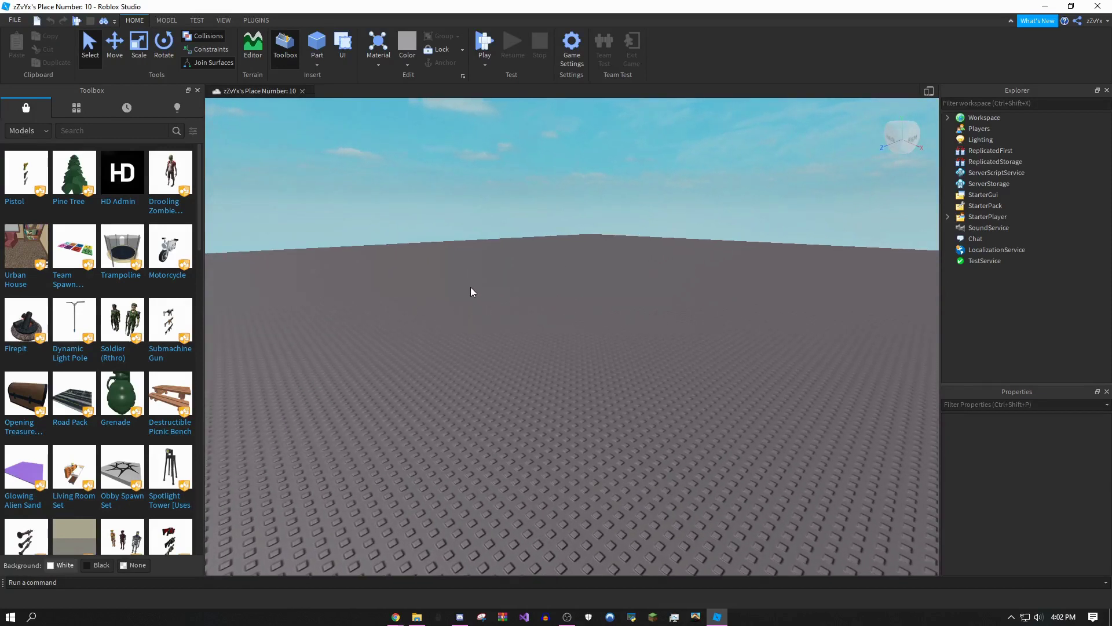
{"action": "right_click_drag", "start_coordinate": [470, 287], "coordinate": [470, 287]}
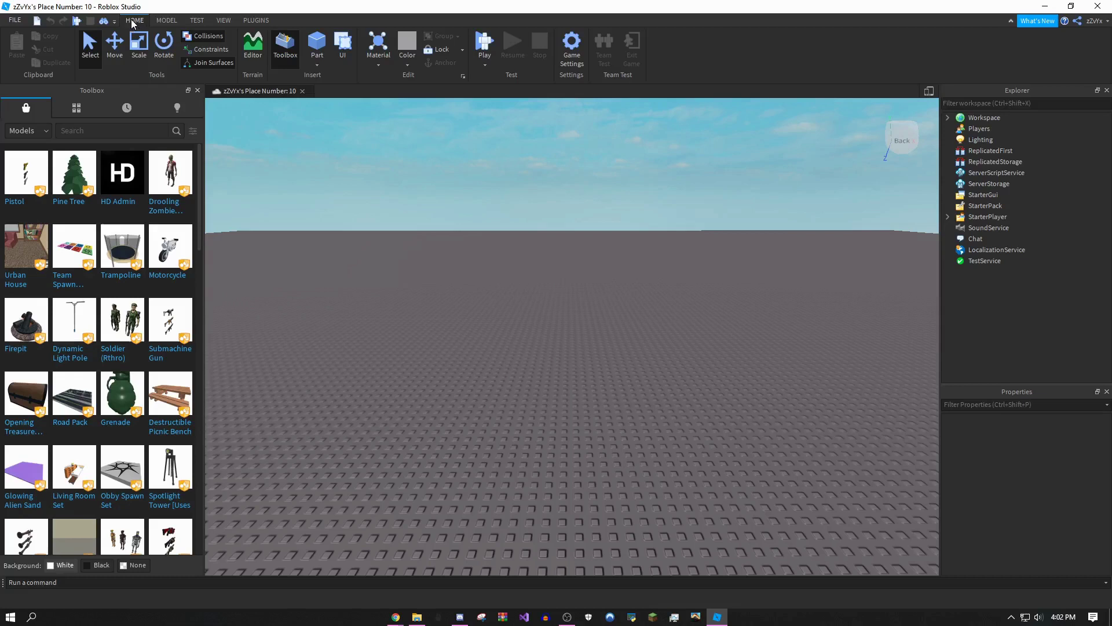
- Insert a ScreenGui into StarterGui with a Frame inside it
{"action": "left_click", "coordinate": [342, 40]}
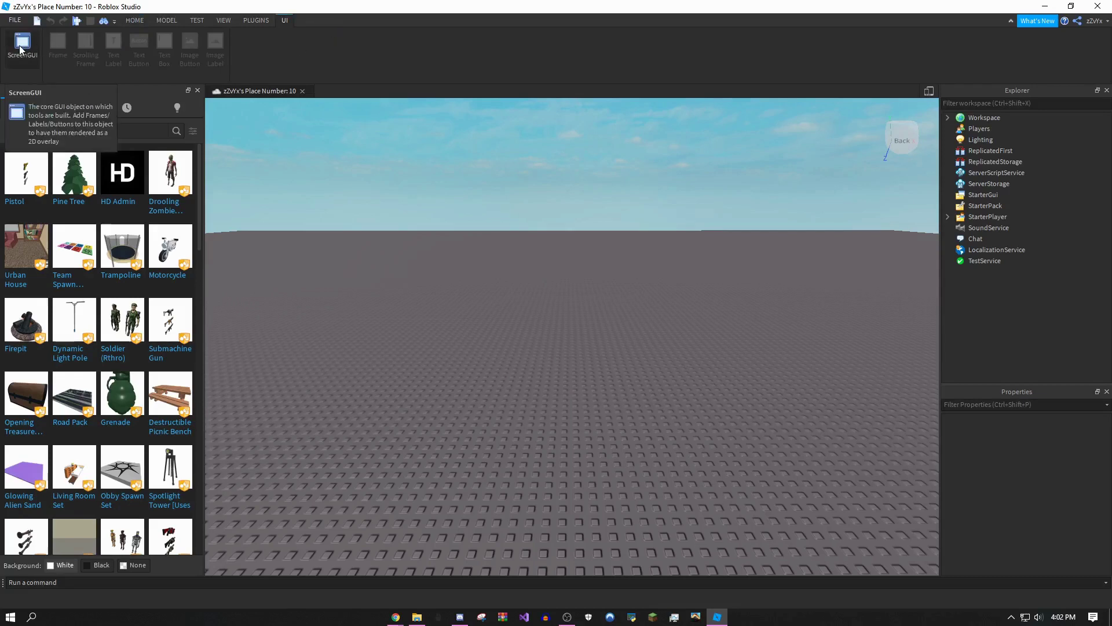
{"action": "right_click_drag", "start_coordinate": [724, 154], "coordinate": [724, 136]}
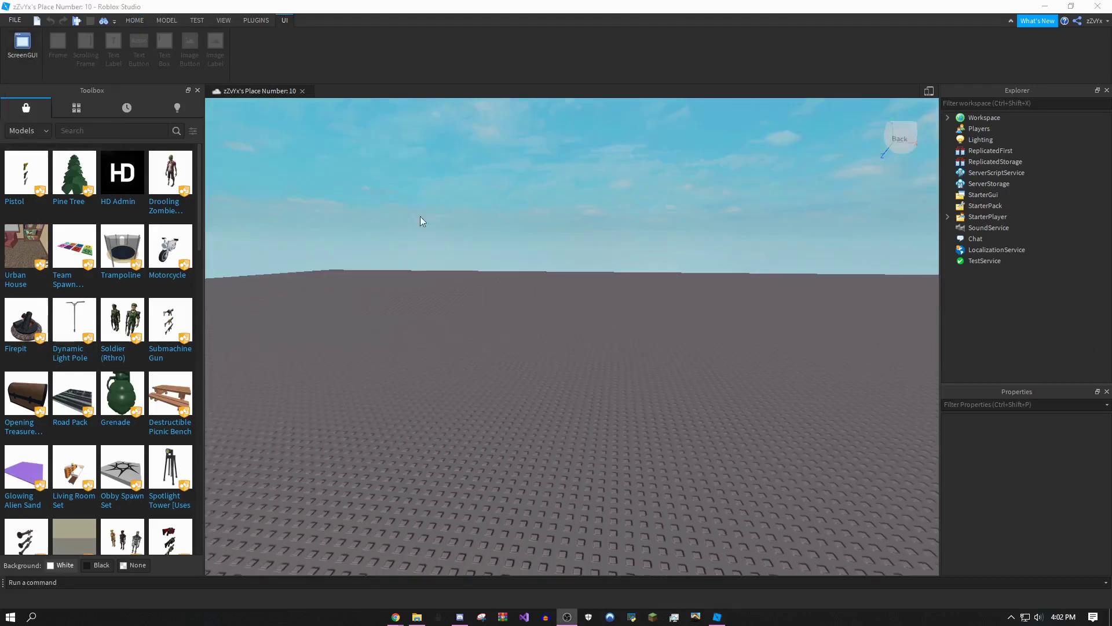
{"action": "left_click", "coordinate": [21, 51]}
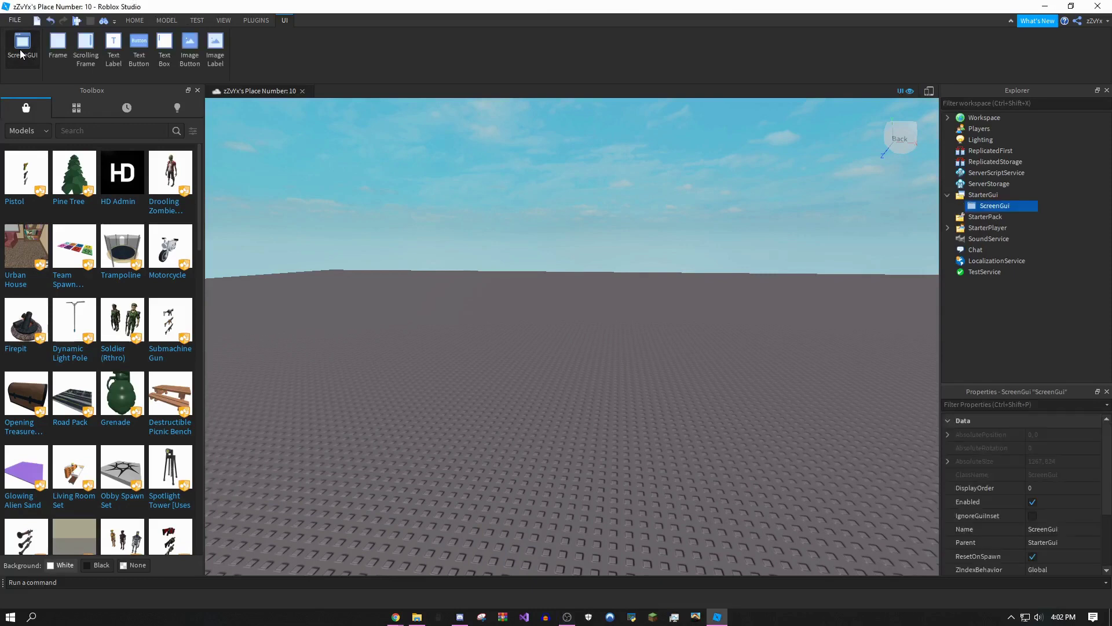
{"action": "left_click", "coordinate": [50, 47]}
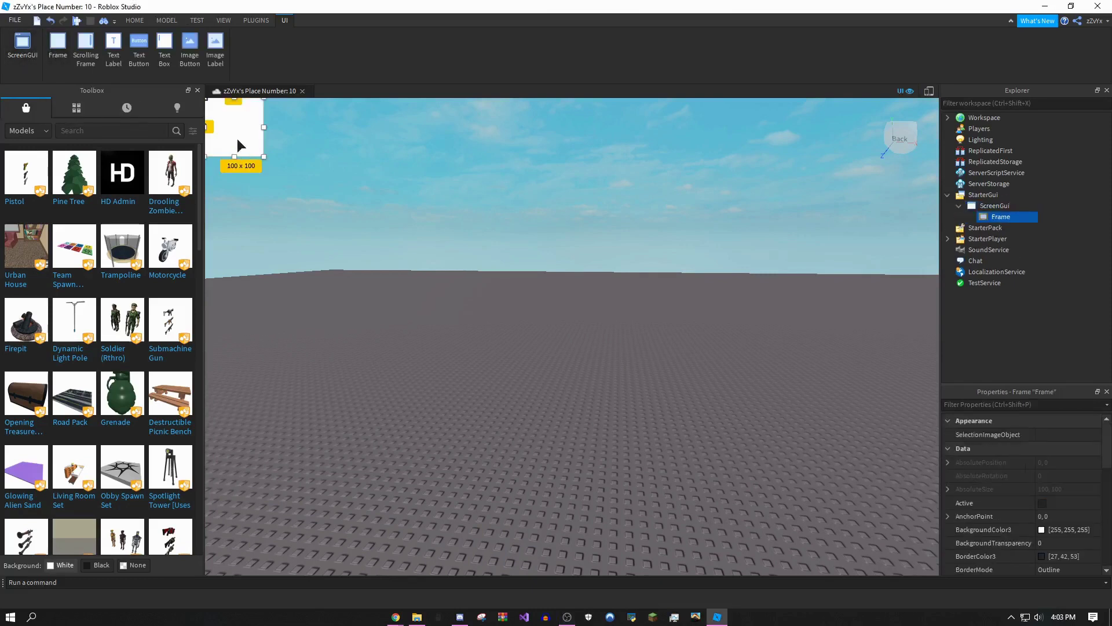
- Resize the white Frame to 607 x 300 and position it in the lower middle
{"action": "left_click_drag", "start_coordinate": [239, 146], "coordinate": [924, 556]}
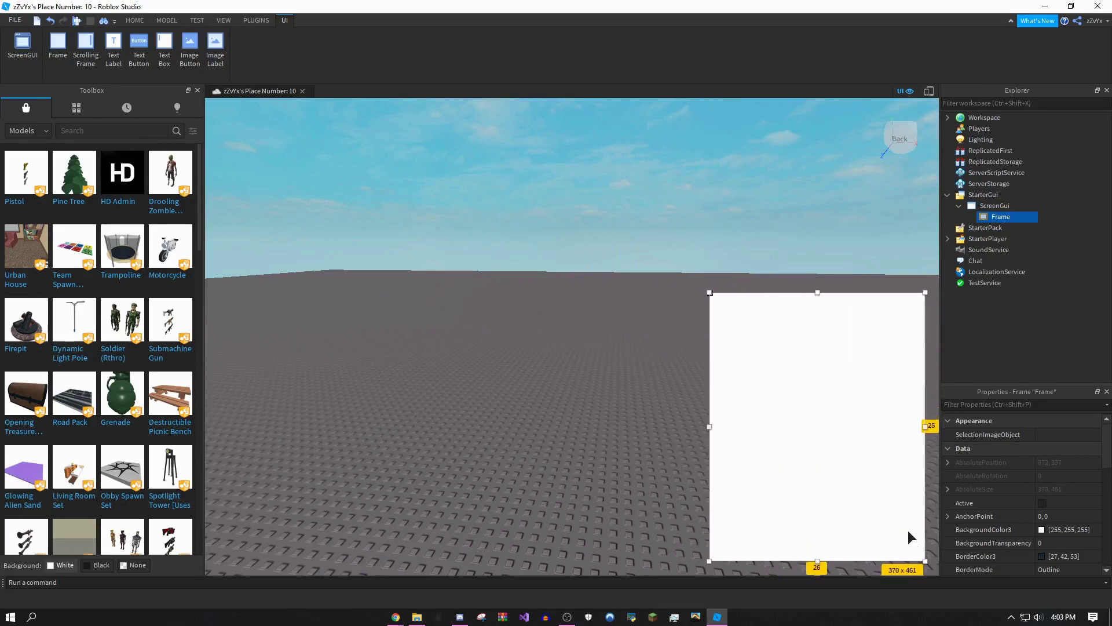
{"action": "left_click_drag", "start_coordinate": [855, 458], "coordinate": [840, 446]}
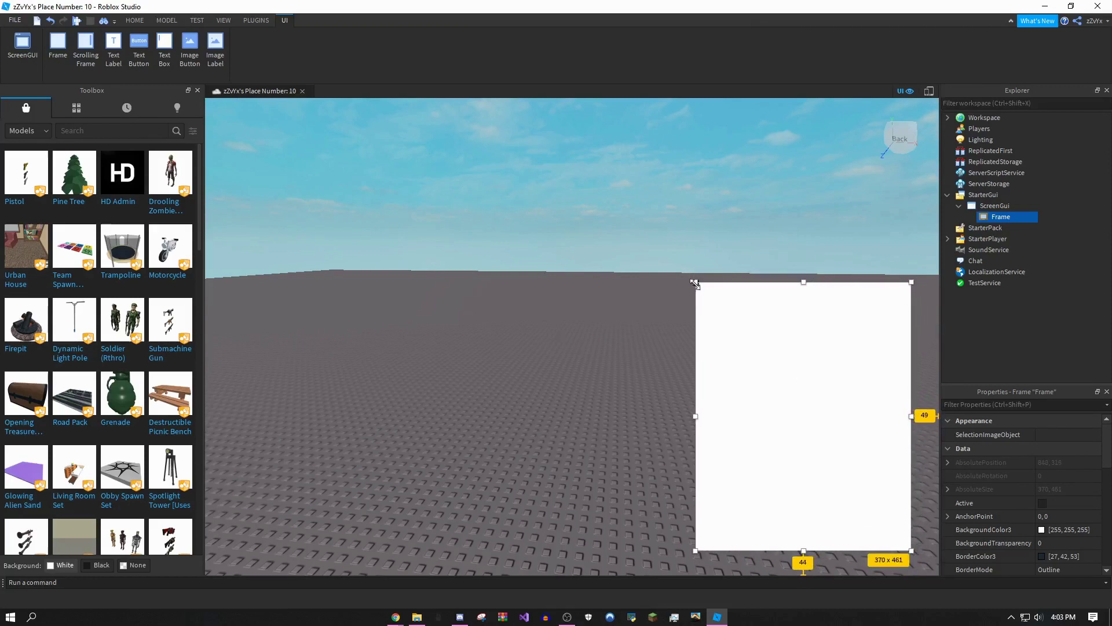
{"action": "left_click_drag", "start_coordinate": [696, 282], "coordinate": [561, 375]}
{"action": "left_click_drag", "start_coordinate": [724, 421], "coordinate": [595, 378]}
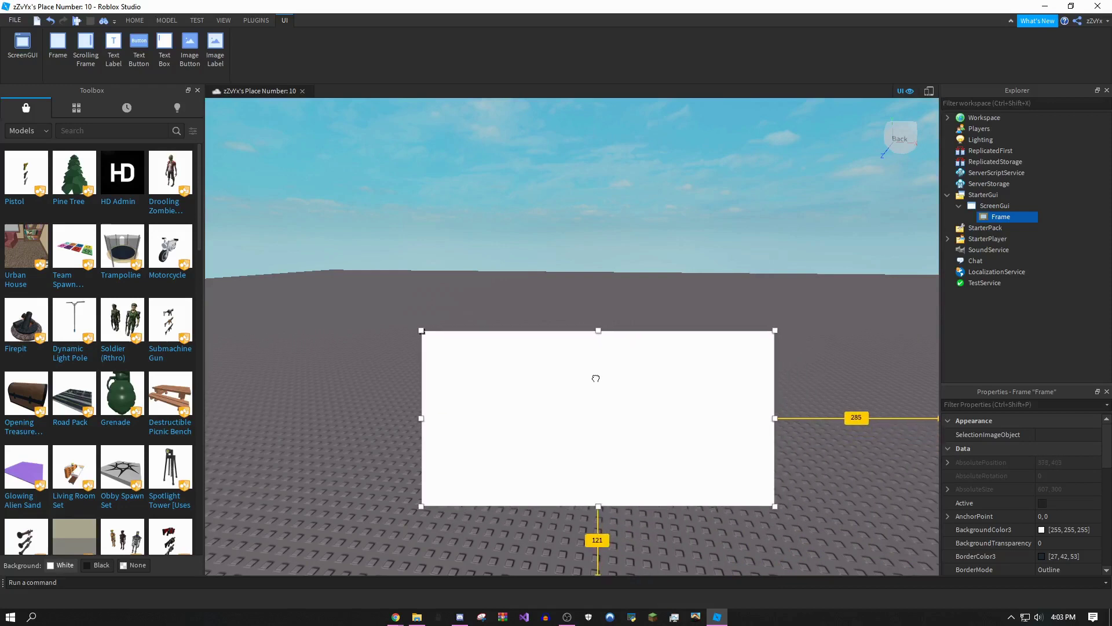
- Rename the Frame to 'main'
{"action": "right_click", "coordinate": [997, 218]}
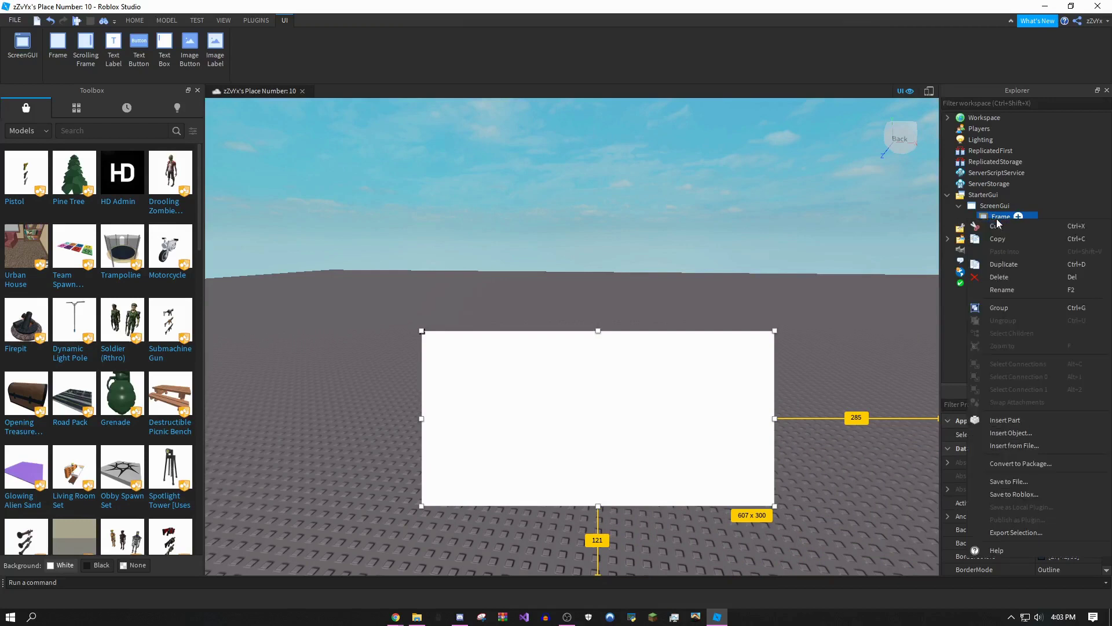
{"action": "left_click", "coordinate": [997, 218]}
{"action": "key", "text": "F2"}
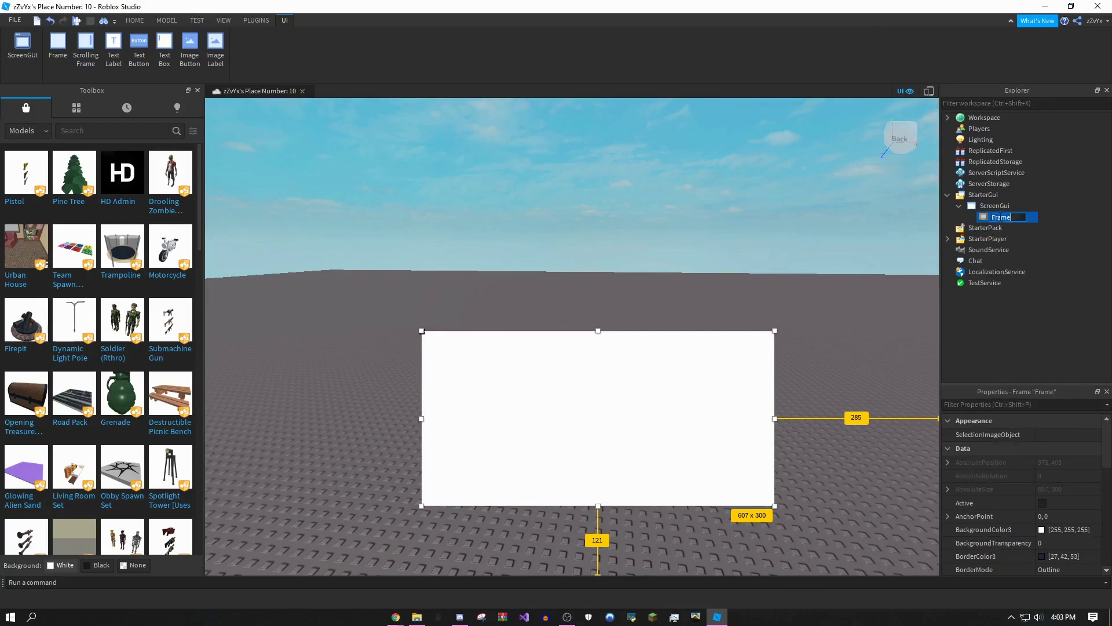
{"action": "right_click", "coordinate": [993, 217]}
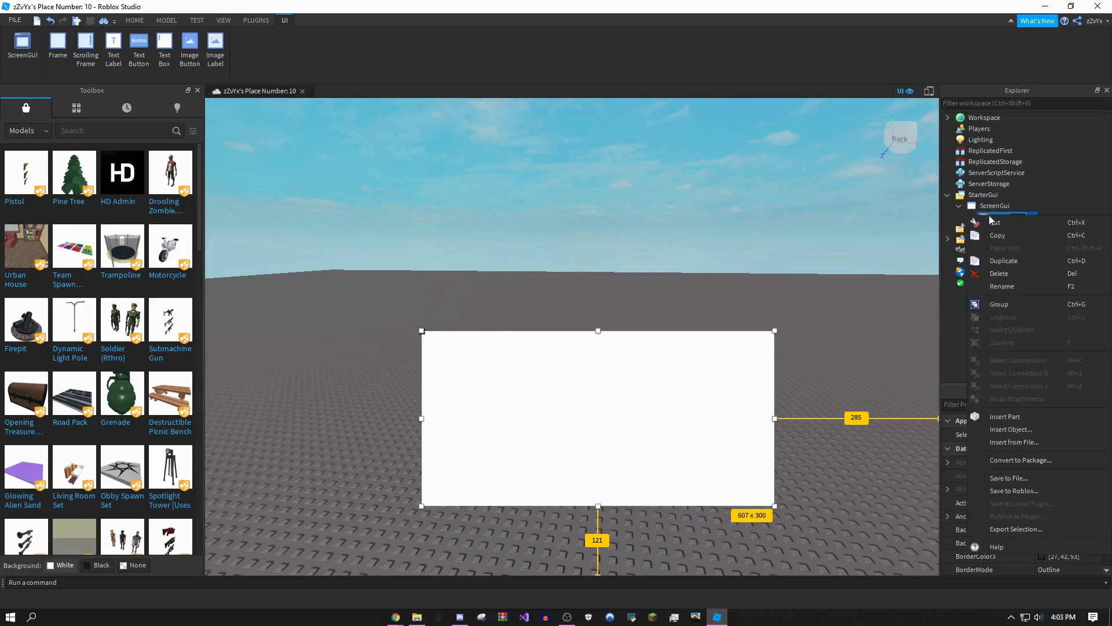
{"action": "left_click", "coordinate": [1002, 285]}
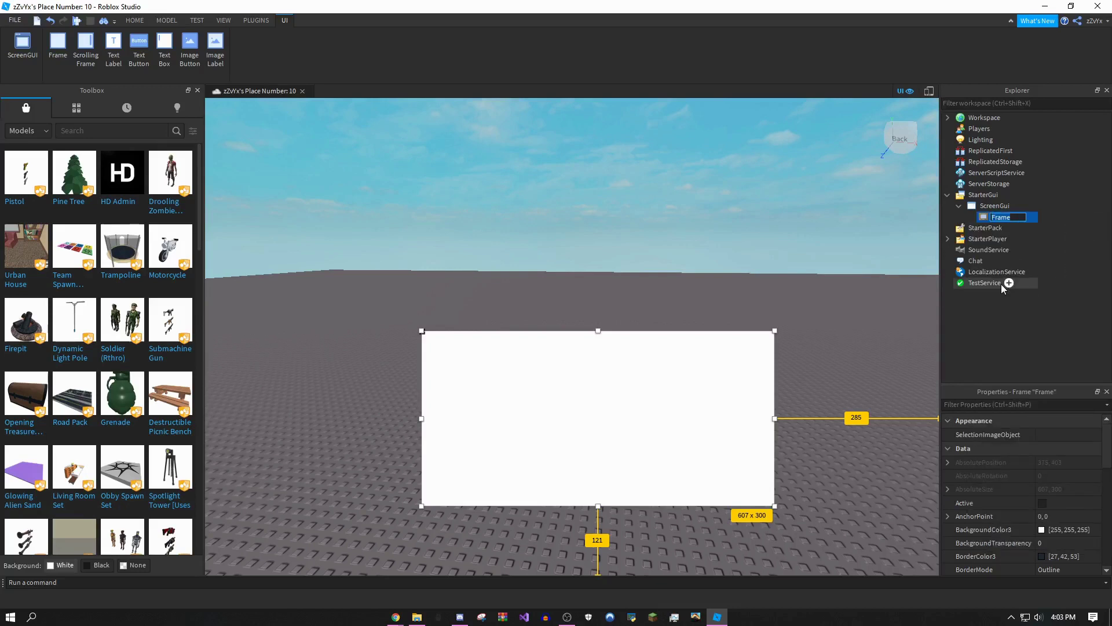
{"action": "type", "text": "main"}
{"action": "key", "text": "Return"}
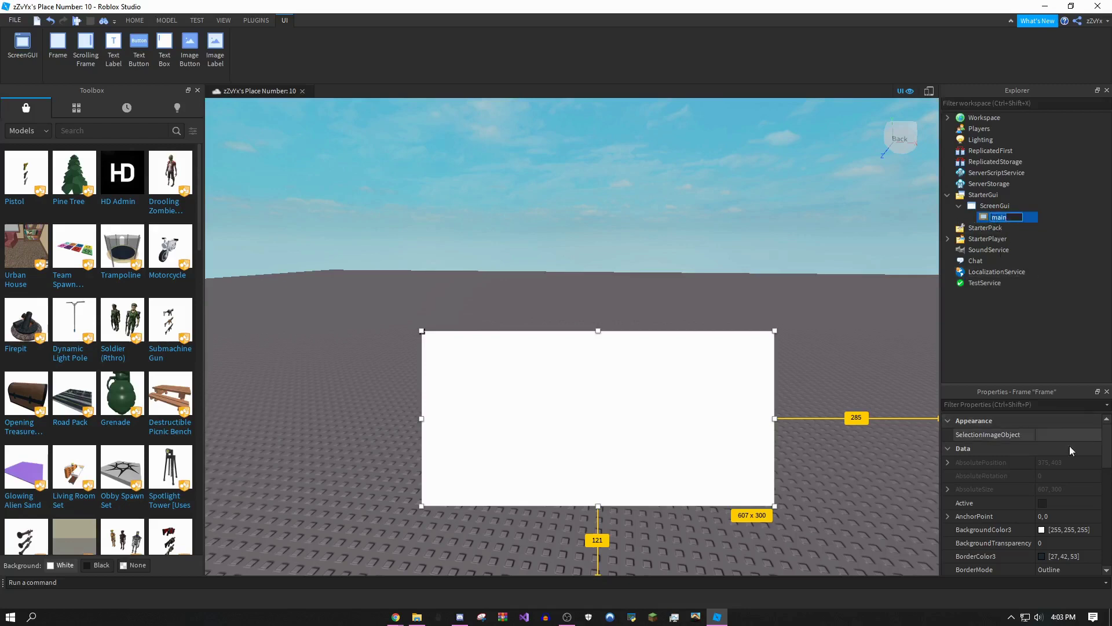
- Set main's BackgroundColor3 to dark grey 53, 53, 53
{"action": "left_click", "coordinate": [1043, 531]}
{"action": "left_click_drag", "start_coordinate": [689, 259], "coordinate": [686, 301]}
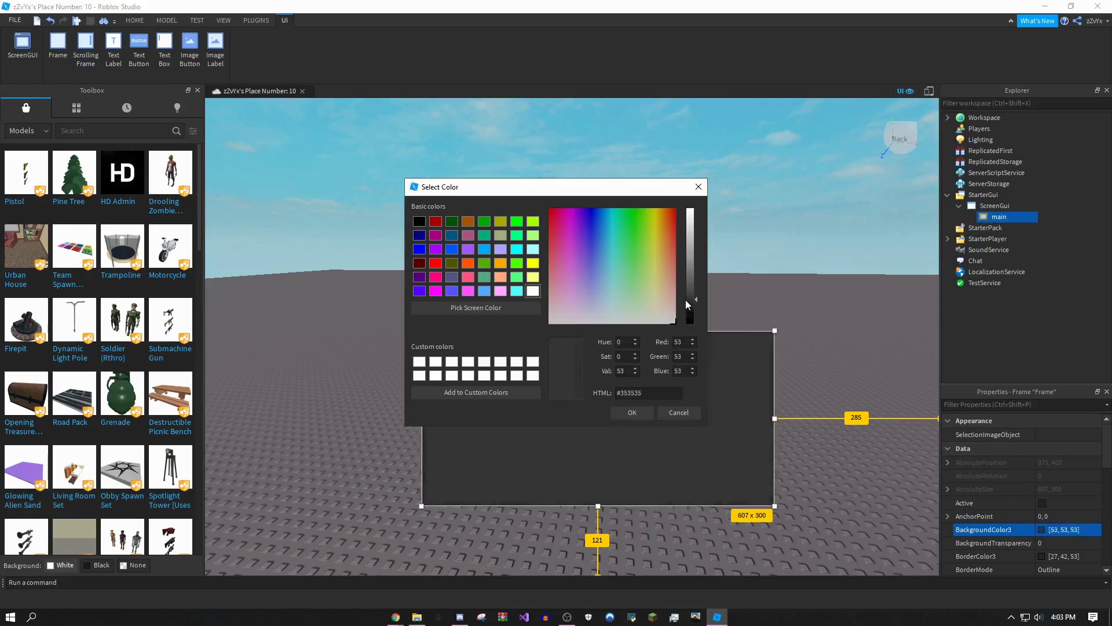
{"action": "left_click", "coordinate": [632, 413]}
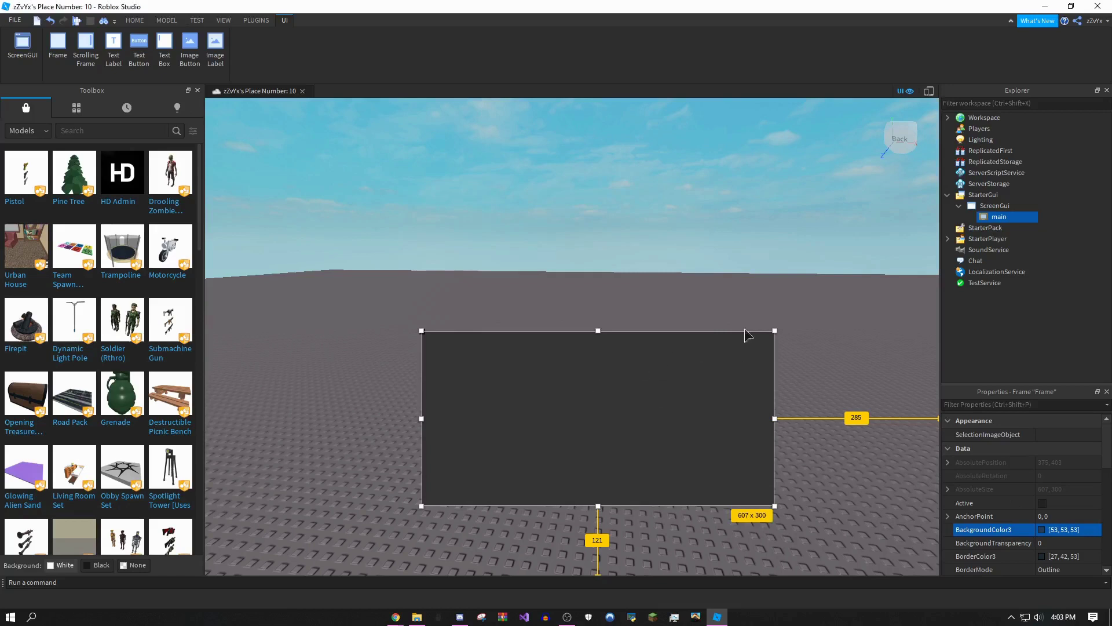
- Insert a TextLabel into main and widen it to 607 x 50 across the top
{"action": "right_click", "coordinate": [986, 218]}
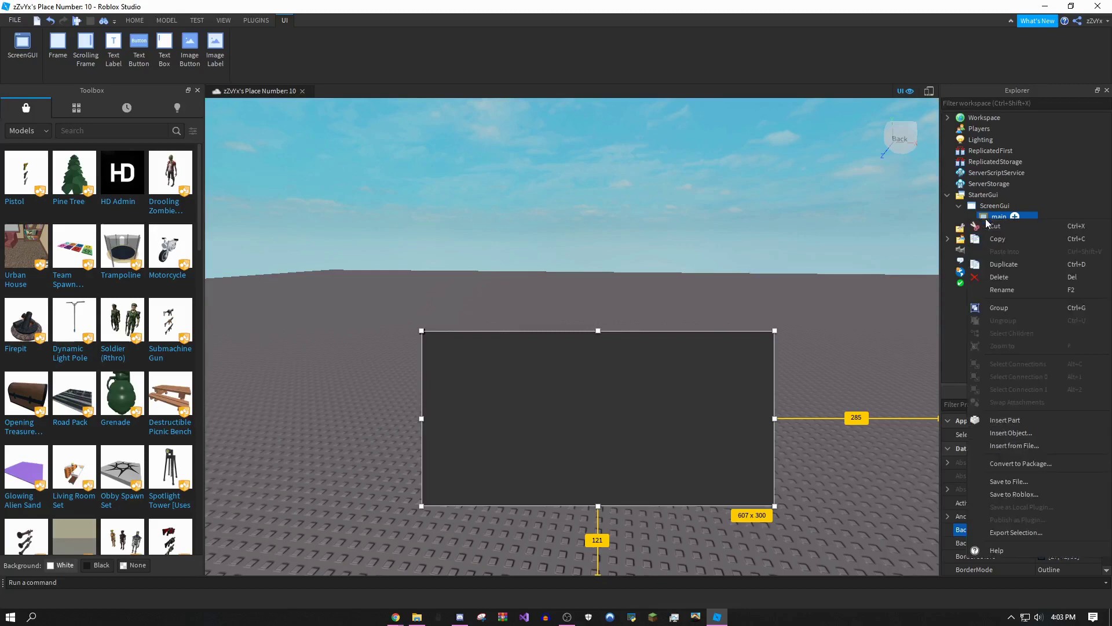
{"action": "left_click", "coordinate": [1014, 432]}
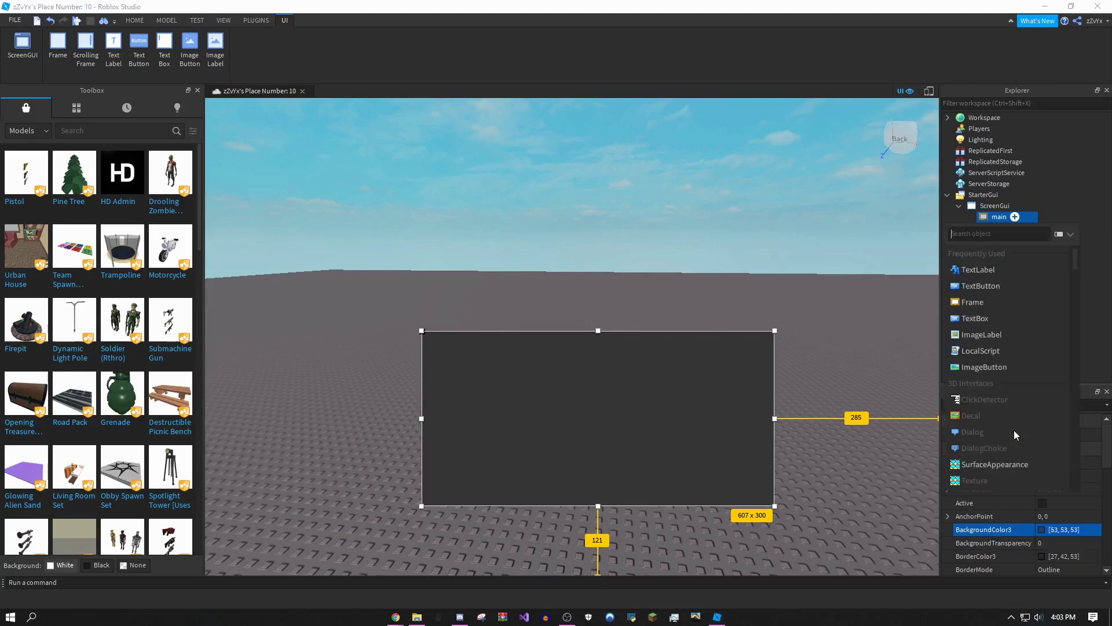
{"action": "left_click", "coordinate": [986, 274]}
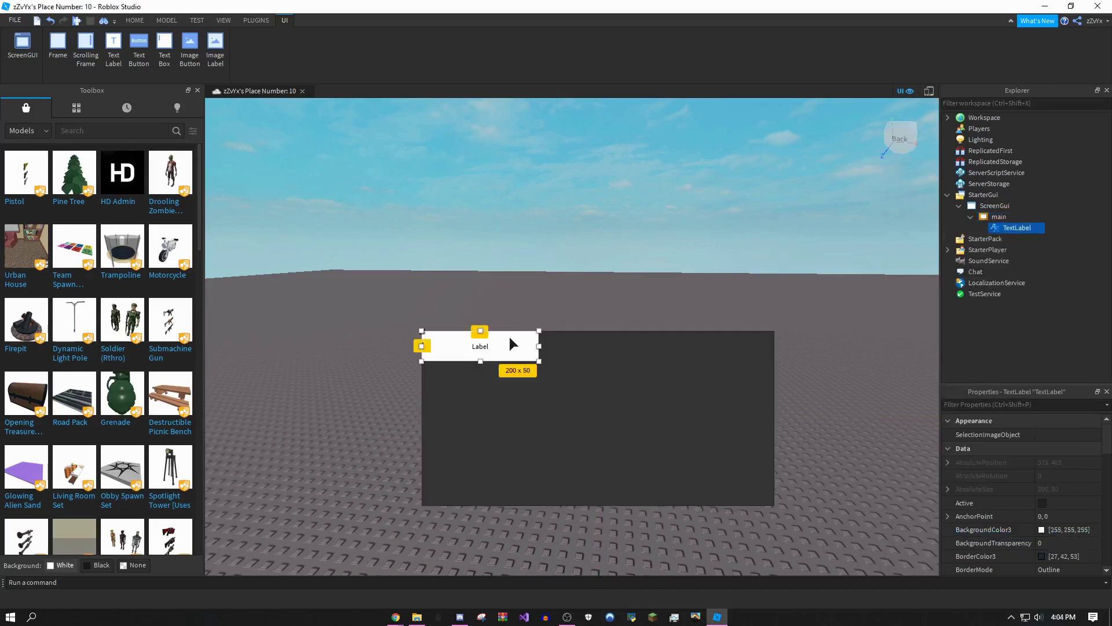
{"action": "left_click_drag", "start_coordinate": [538, 345], "coordinate": [774, 347]}
{"action": "left_click", "coordinate": [716, 392]}
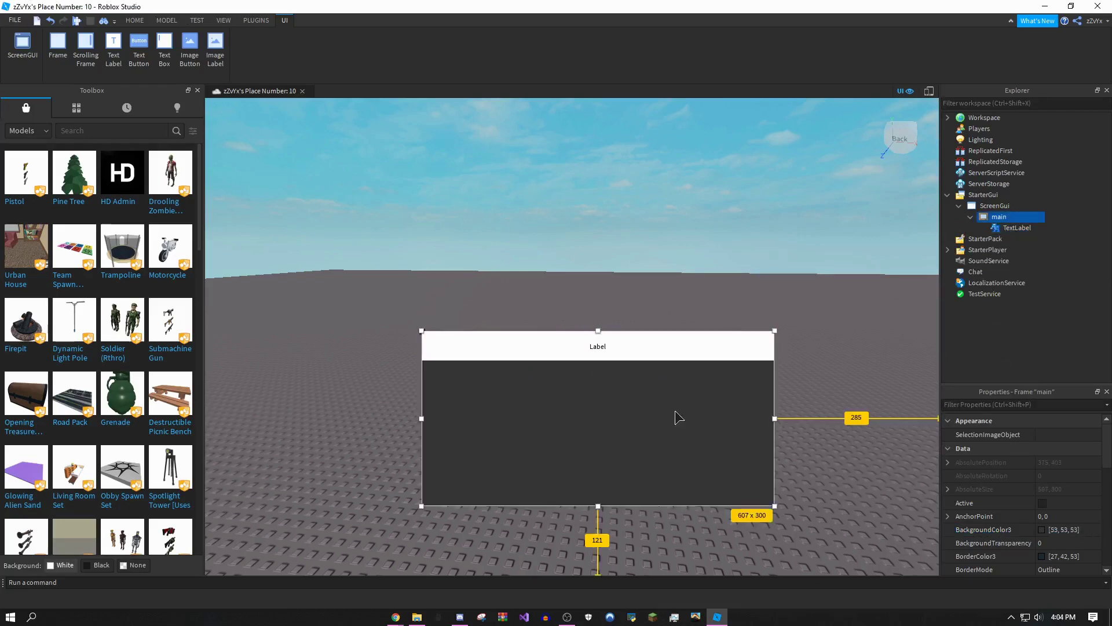
{"action": "left_click", "coordinate": [618, 355]}
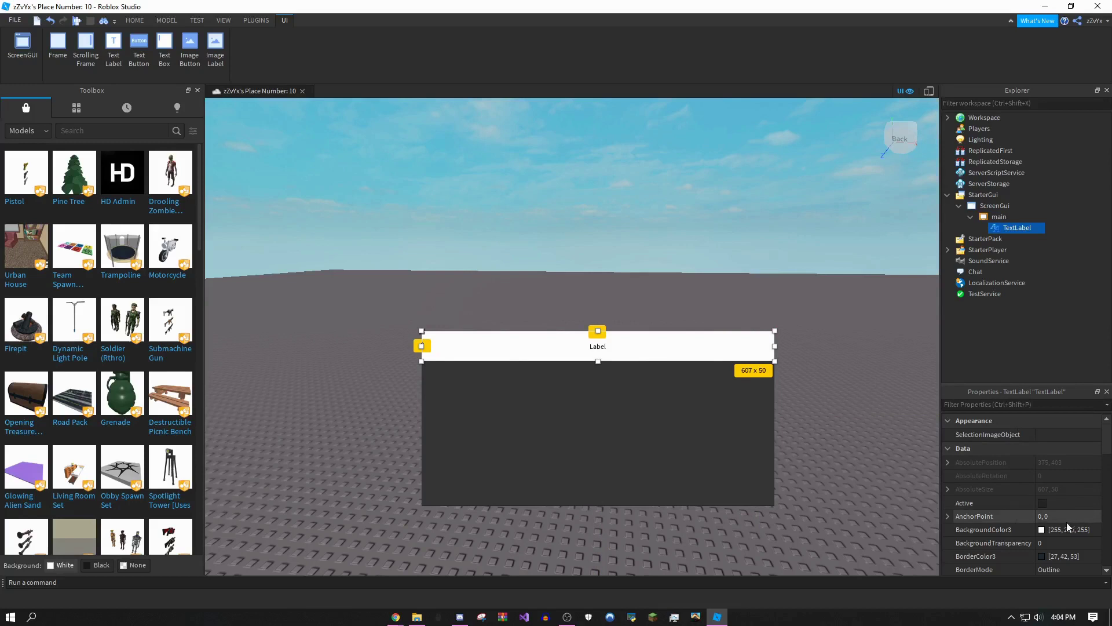
- Change the label's background from black to grey 98, 98, 98
{"action": "left_click", "coordinate": [1042, 531]}
{"action": "left_click_drag", "start_coordinate": [693, 318], "coordinate": [691, 344]}
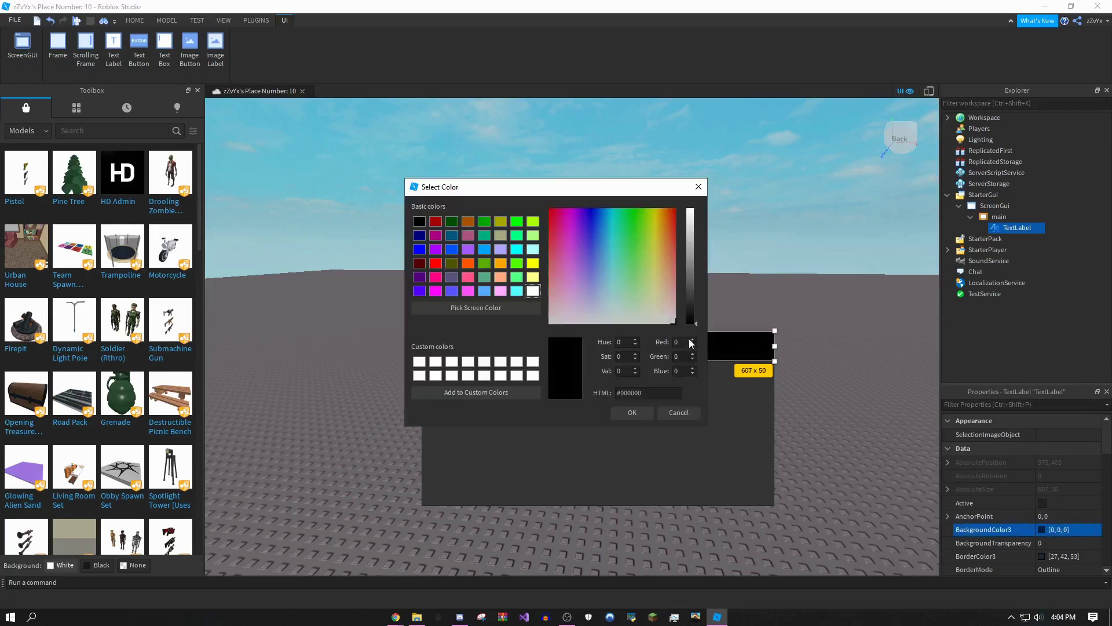
{"action": "left_click", "coordinate": [646, 411]}
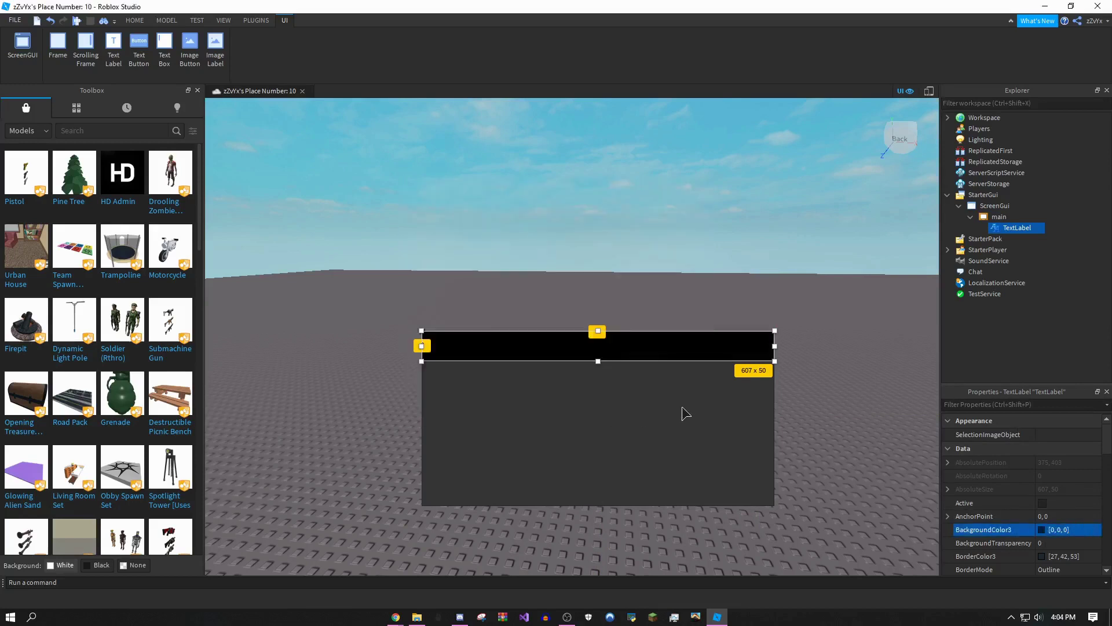
{"action": "left_click", "coordinate": [1045, 529]}
{"action": "left_click_drag", "start_coordinate": [692, 316], "coordinate": [688, 284]}
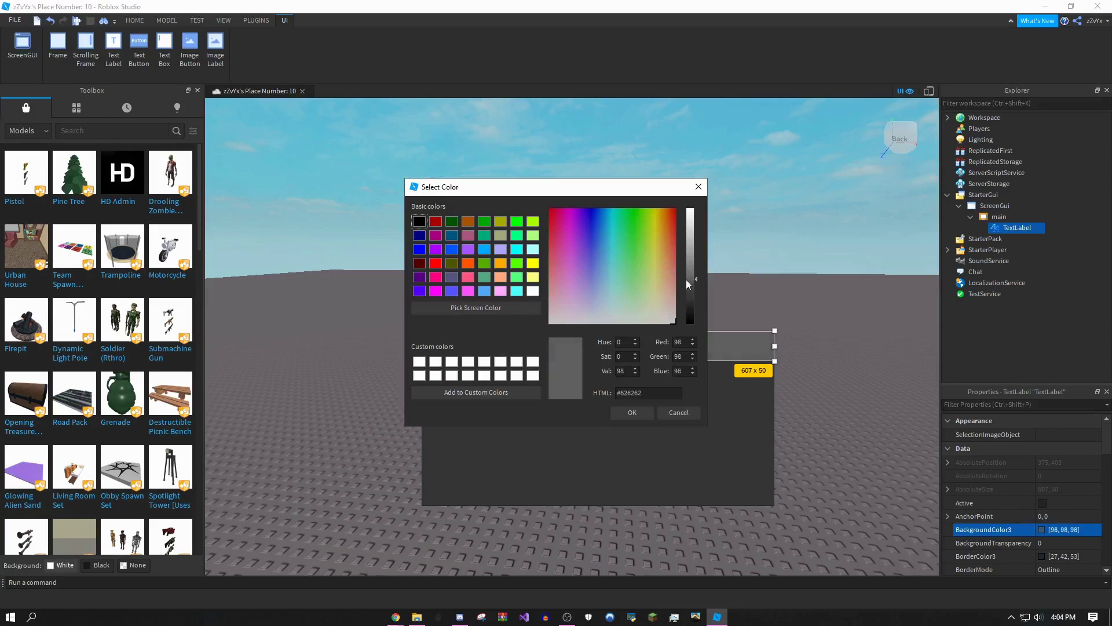
{"action": "left_click", "coordinate": [637, 409]}
- Set the title label's Font to SciFi
{"action": "scroll", "coordinate": [1023, 479], "scroll_direction": "down", "scroll_amount": 2}
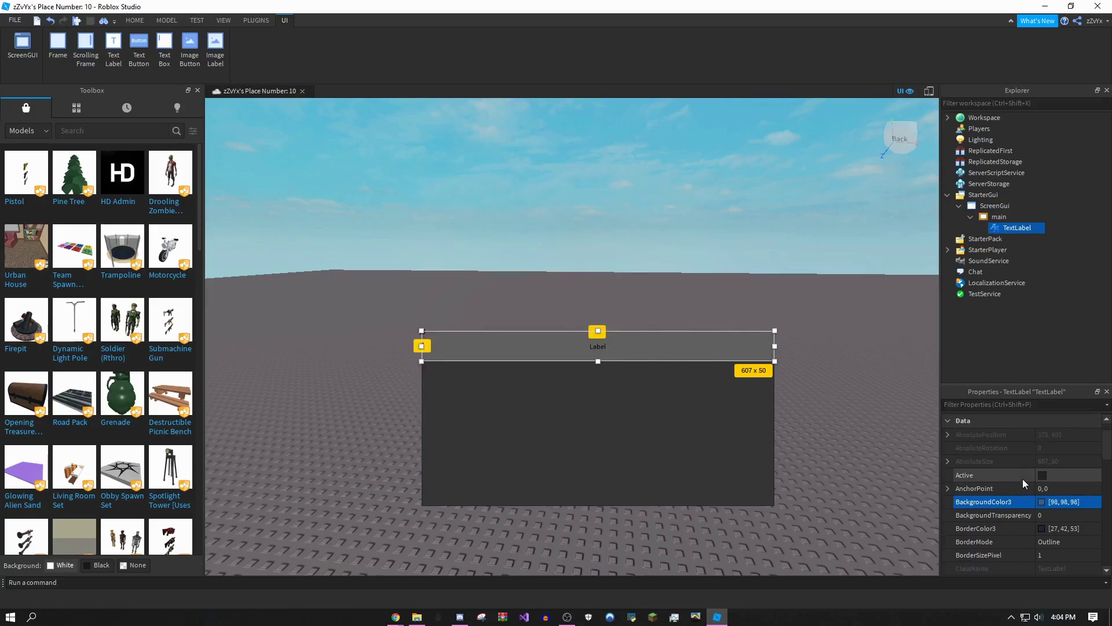
{"action": "scroll", "coordinate": [1025, 480], "scroll_direction": "down", "scroll_amount": 5}
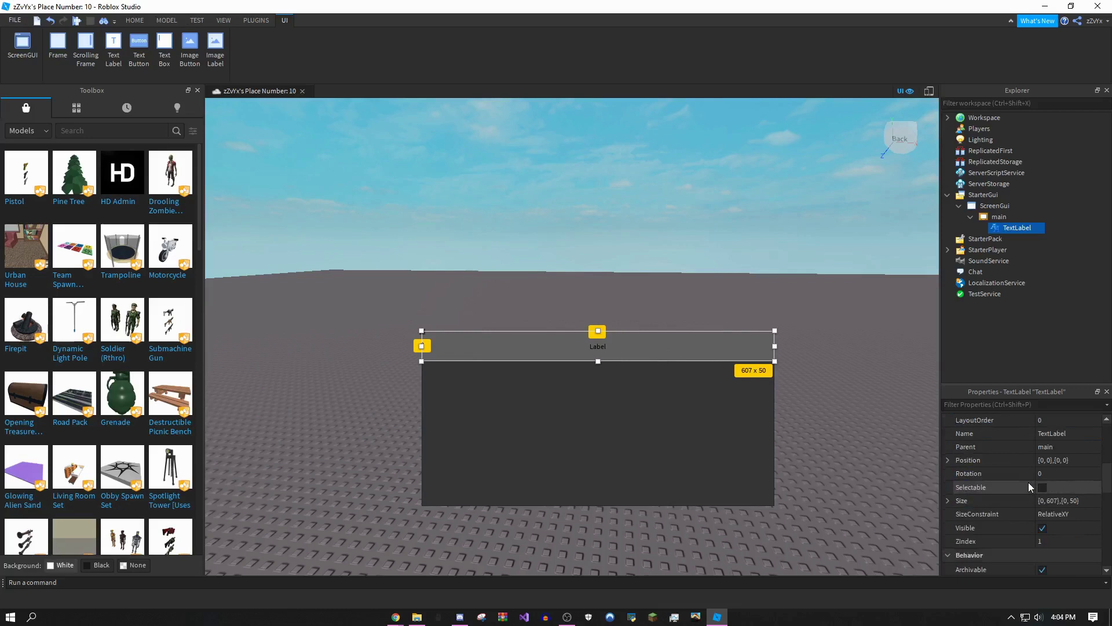
{"action": "scroll", "coordinate": [1029, 486], "scroll_direction": "down", "scroll_amount": 3}
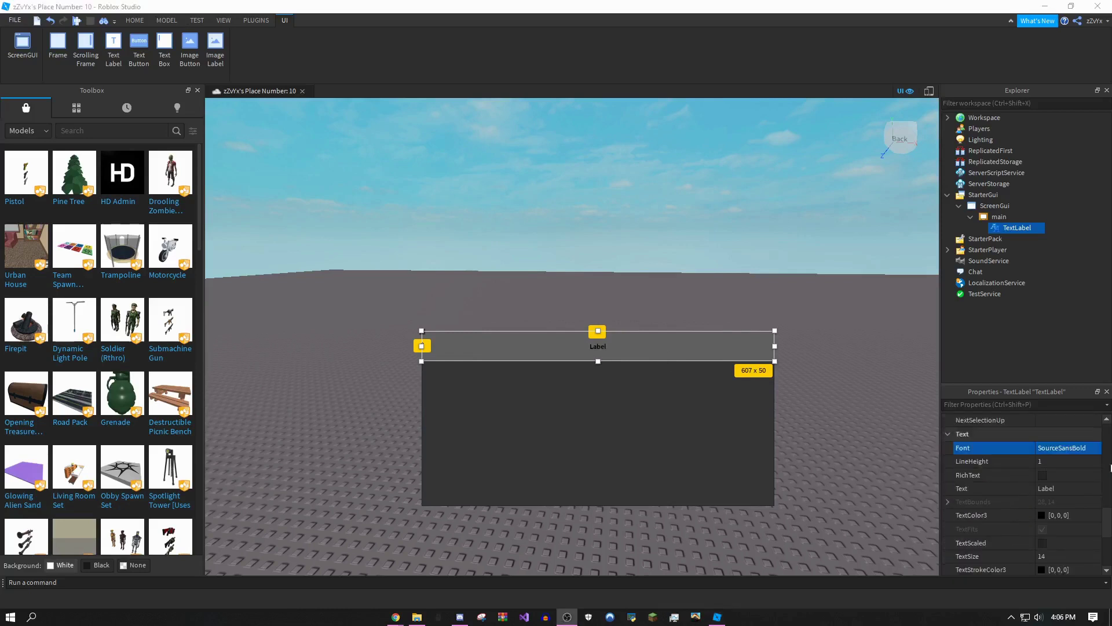
{"action": "left_click", "coordinate": [1060, 489]}
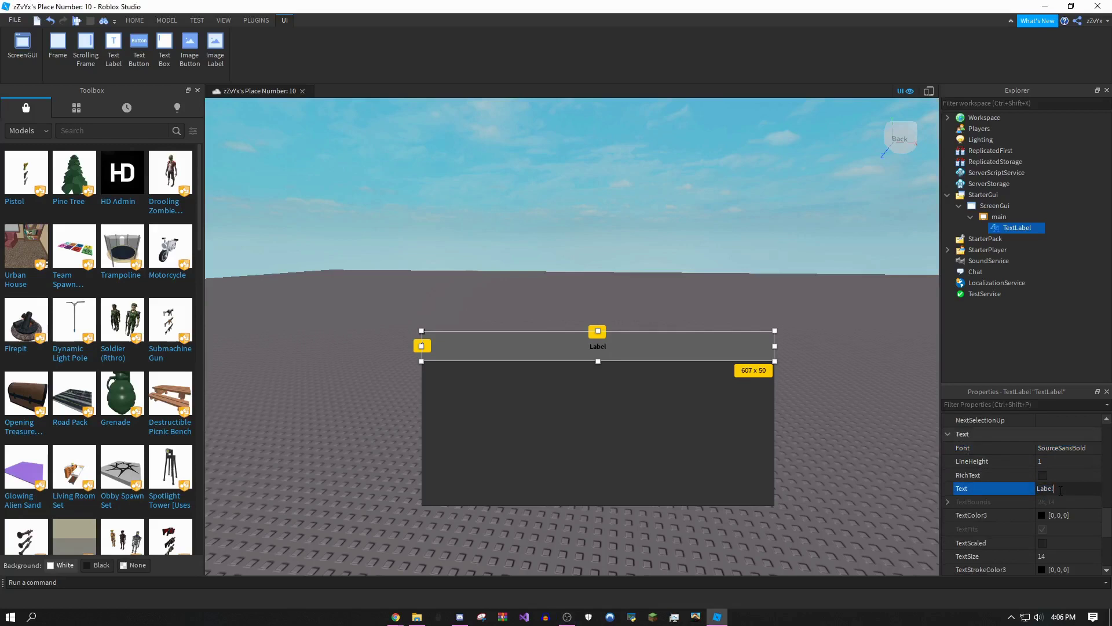
{"action": "double_click", "coordinate": [1060, 489]}
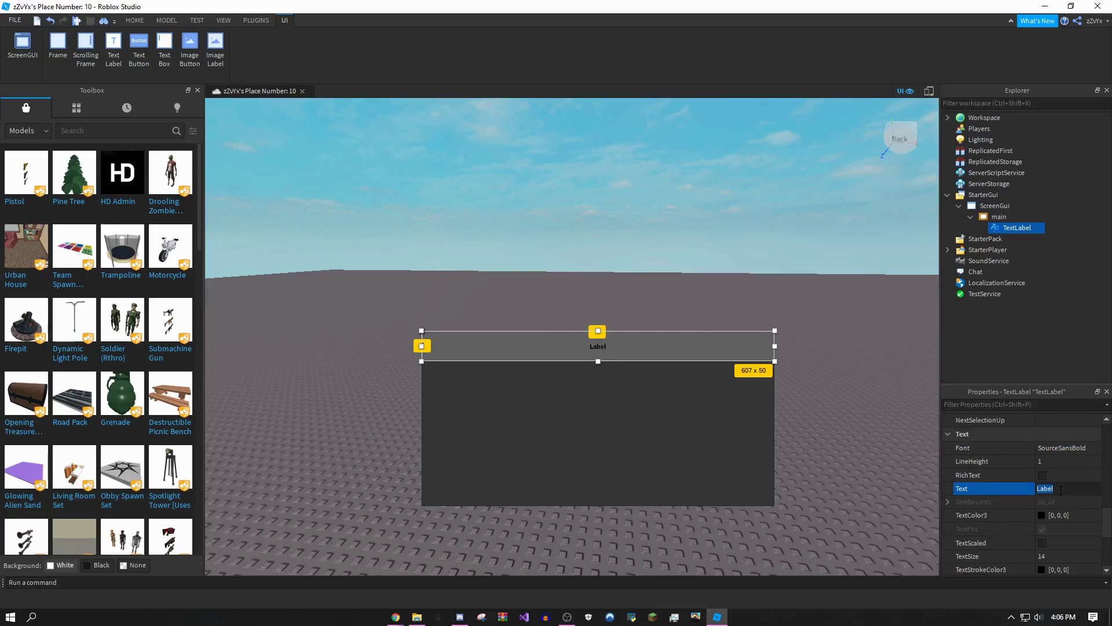
{"action": "left_click", "coordinate": [1067, 449]}
{"action": "left_click", "coordinate": [1090, 451]}
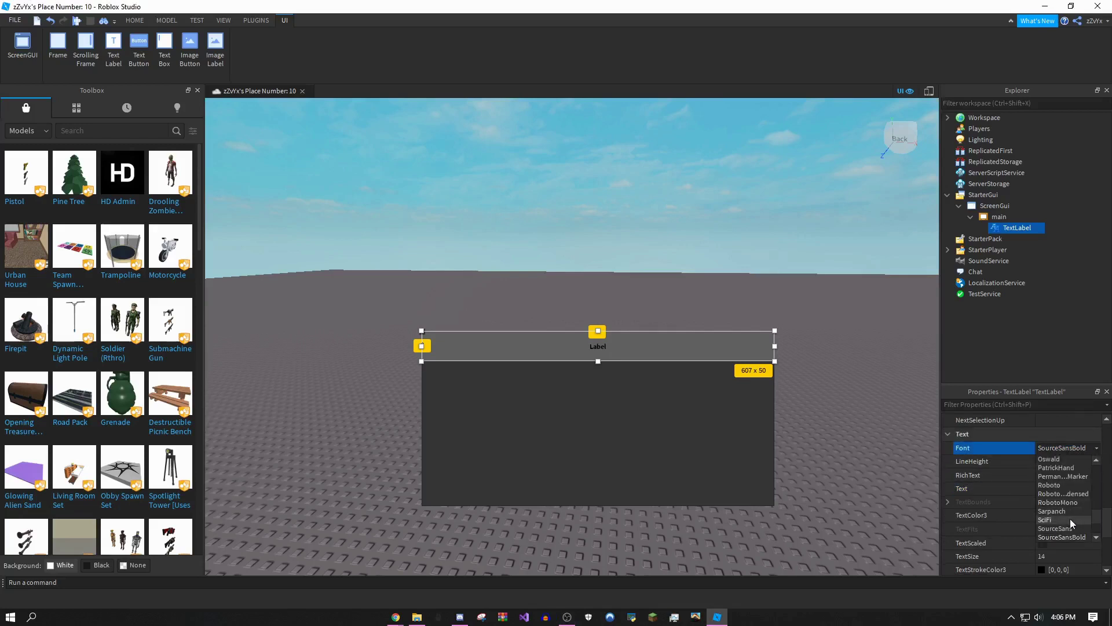
{"action": "left_click", "coordinate": [1060, 512]}
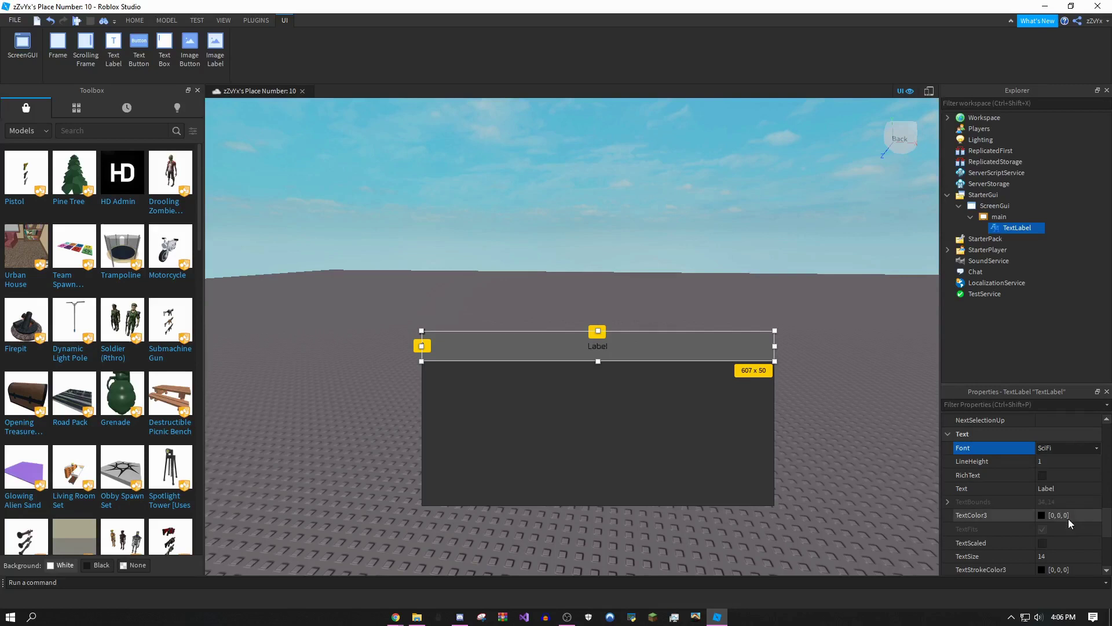
- Change the label text to 'TEST GUI v4 | Made by' followed by the creator's username
{"action": "left_click", "coordinate": [1052, 489]}
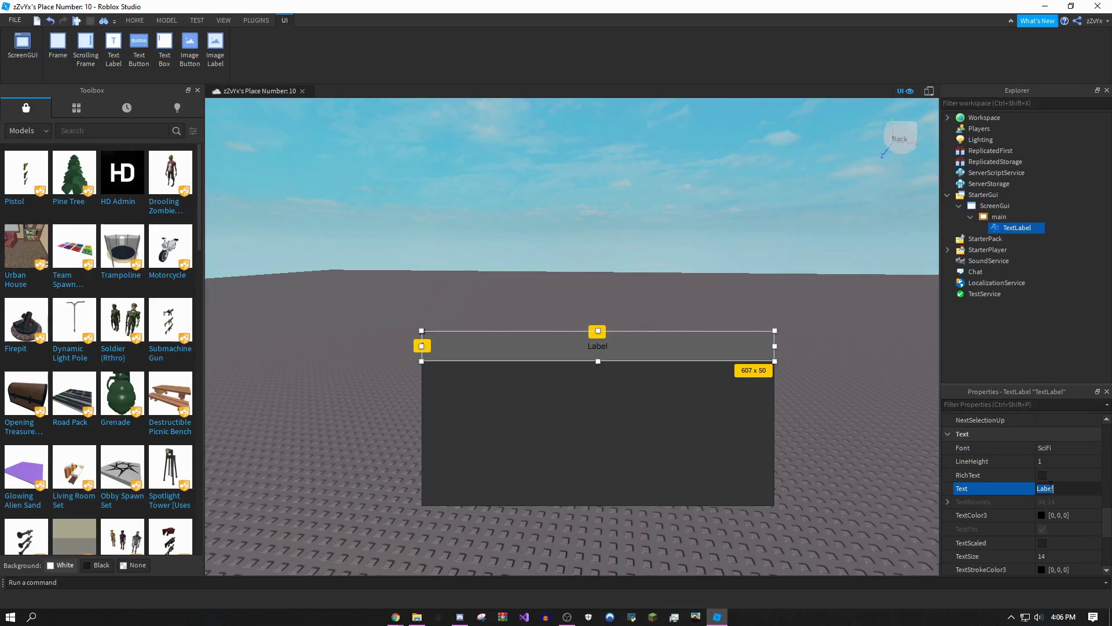
{"action": "type", "text": "TEST GUI v4 | "}
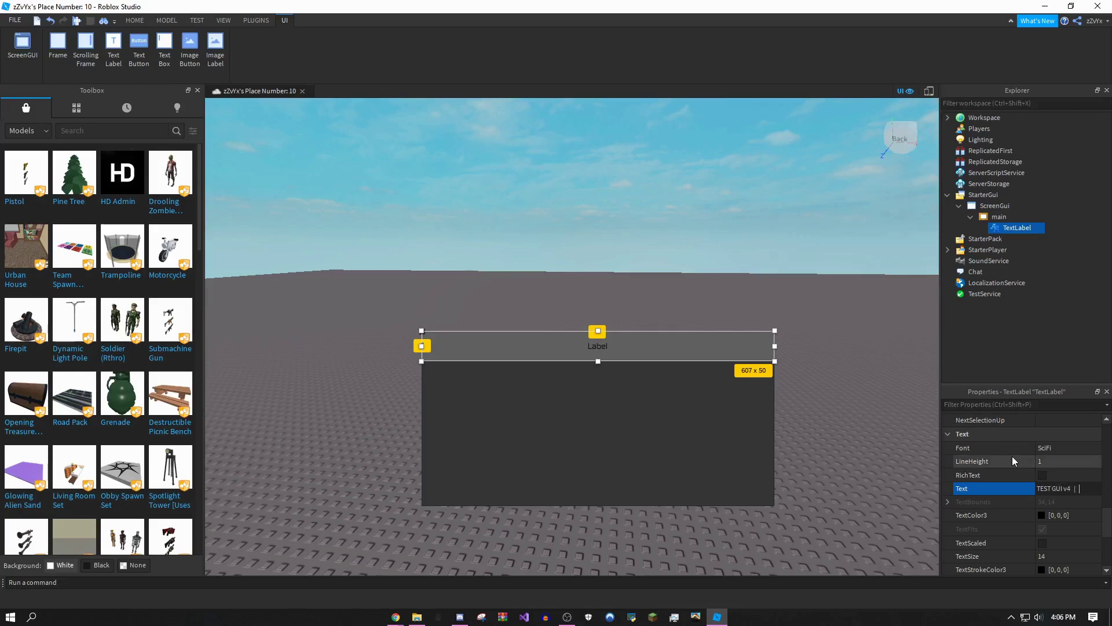
{"action": "type", "text": "Made byt"}
{"action": "key", "text": "BackSpace"}
{"action": "type", "text": "1_F0"}
{"action": "left_click", "coordinate": [648, 474]}
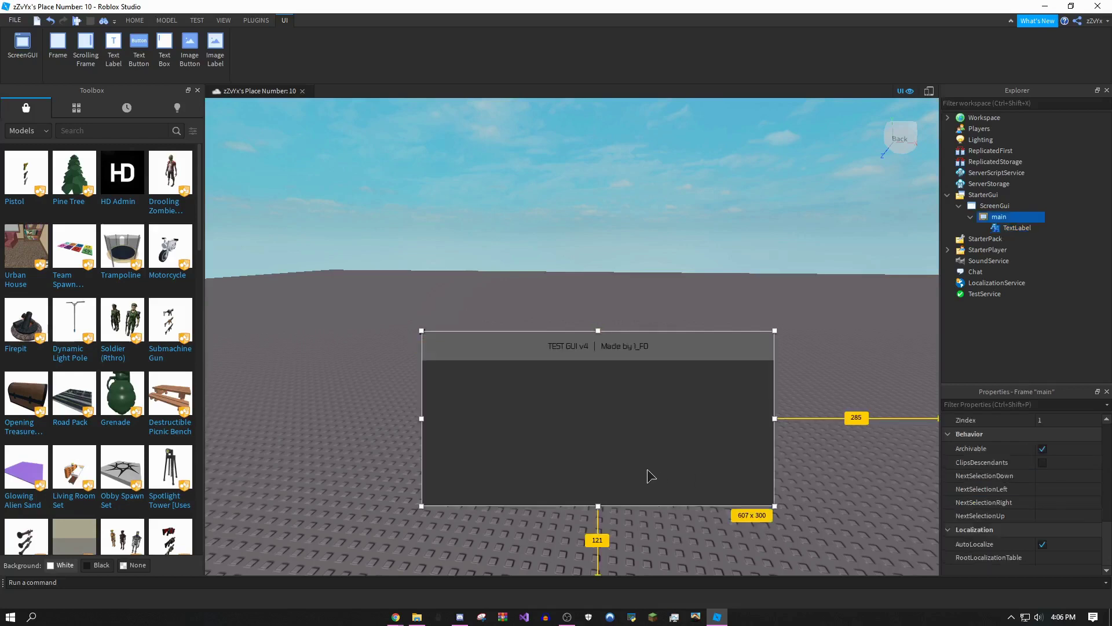
{"action": "left_click", "coordinate": [661, 354]}
{"action": "left_click", "coordinate": [646, 386]}
{"action": "left_click", "coordinate": [713, 321]}
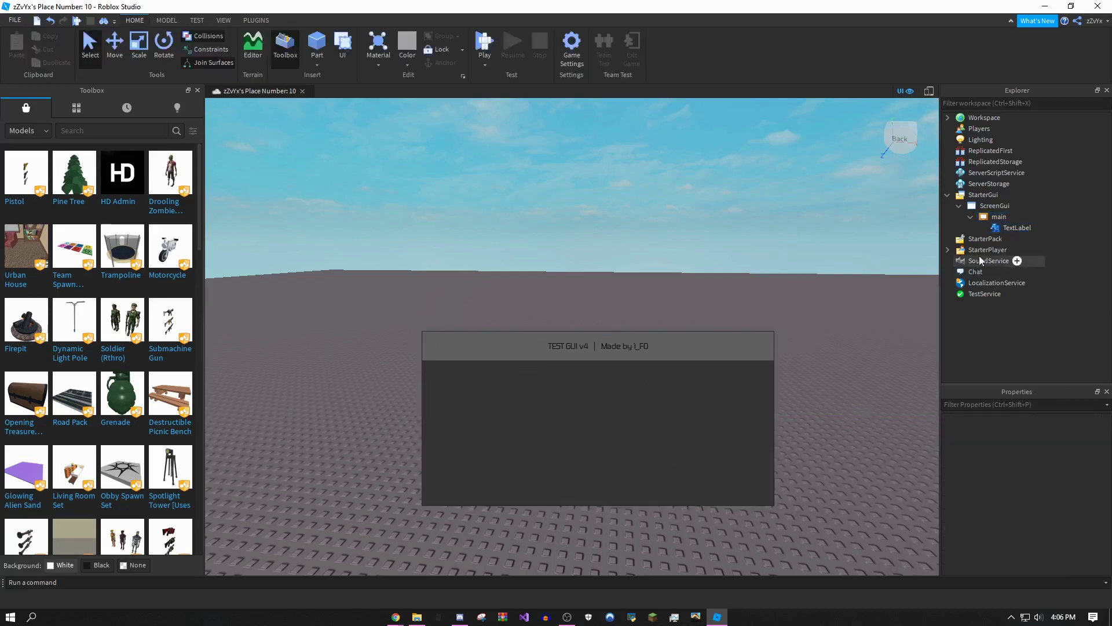
- Rename the TextLabel inside main to 'label' in Explorer
{"action": "mouse_move", "coordinate": [1000, 231]}
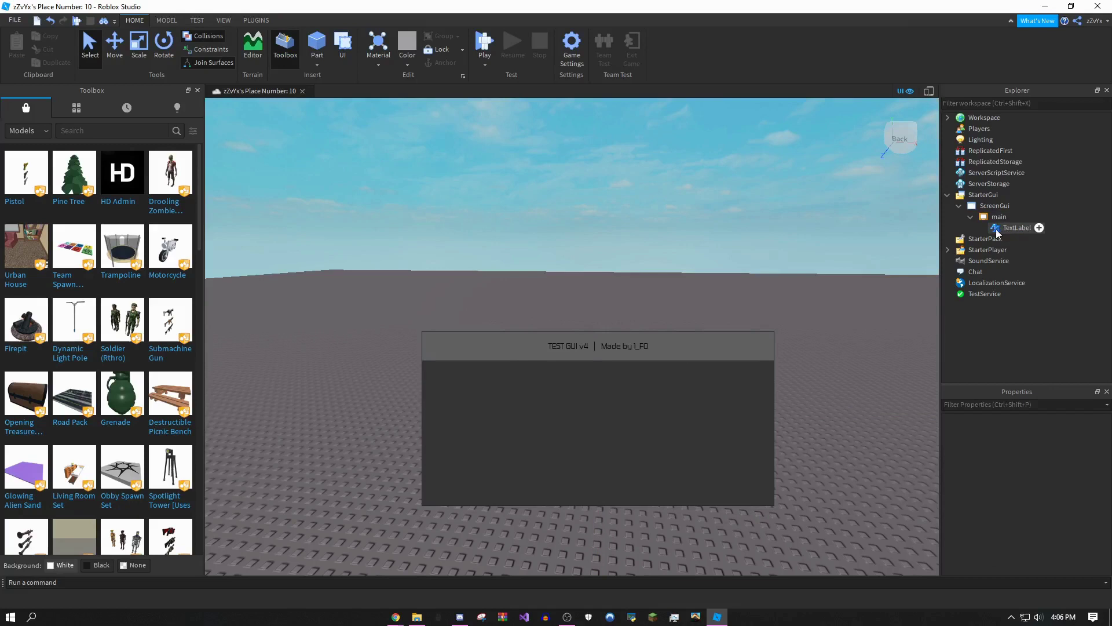
{"action": "right_click", "coordinate": [998, 229]}
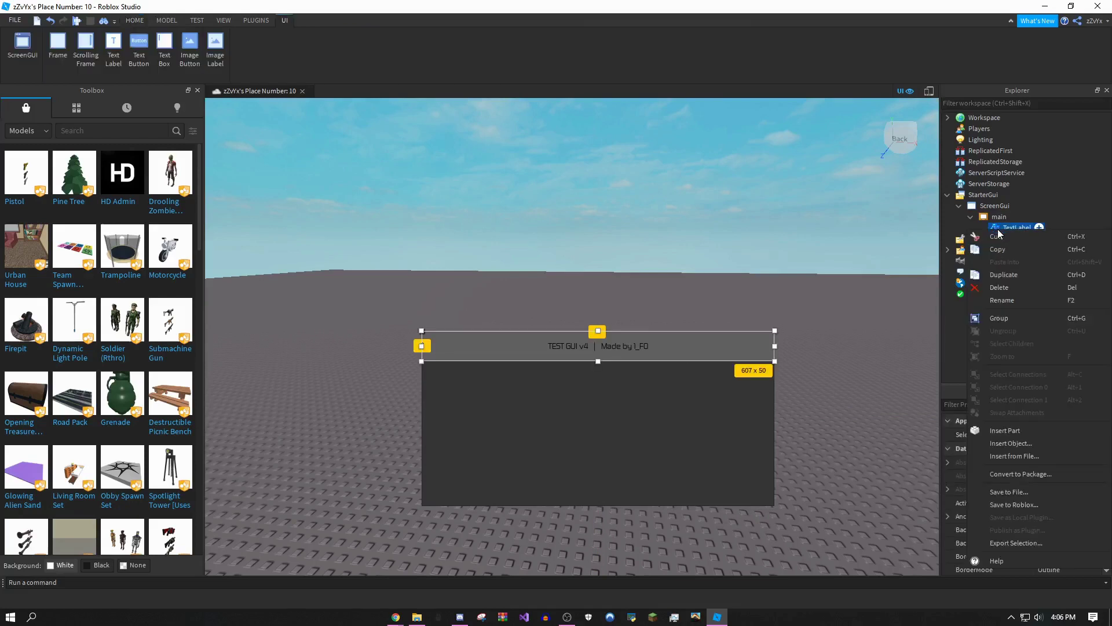
{"action": "left_click", "coordinate": [998, 300]}
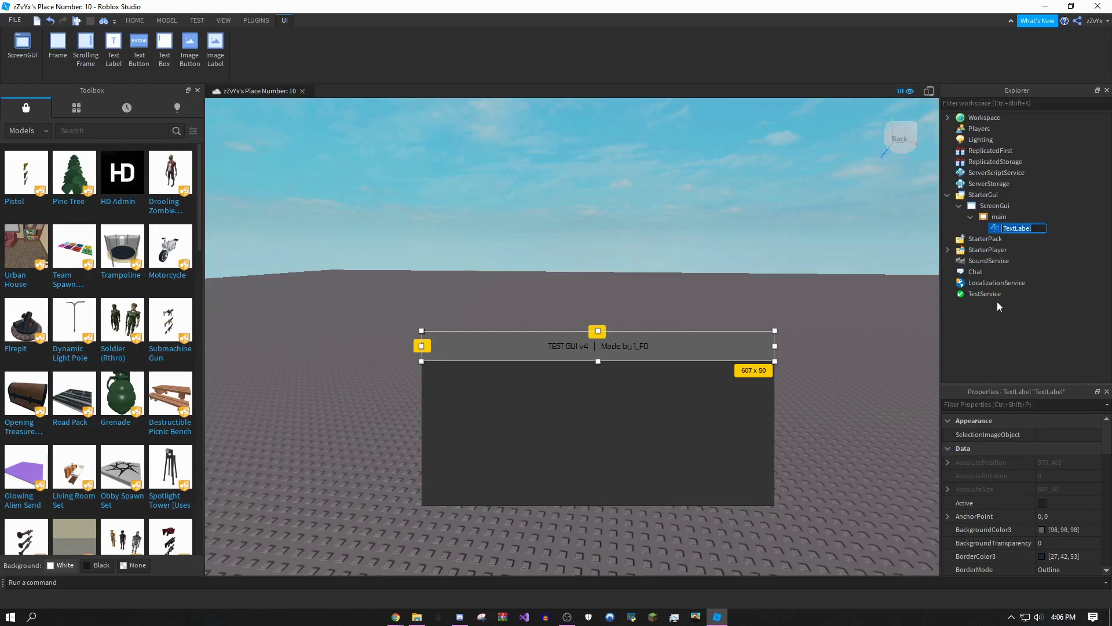
{"action": "type", "text": "label"}
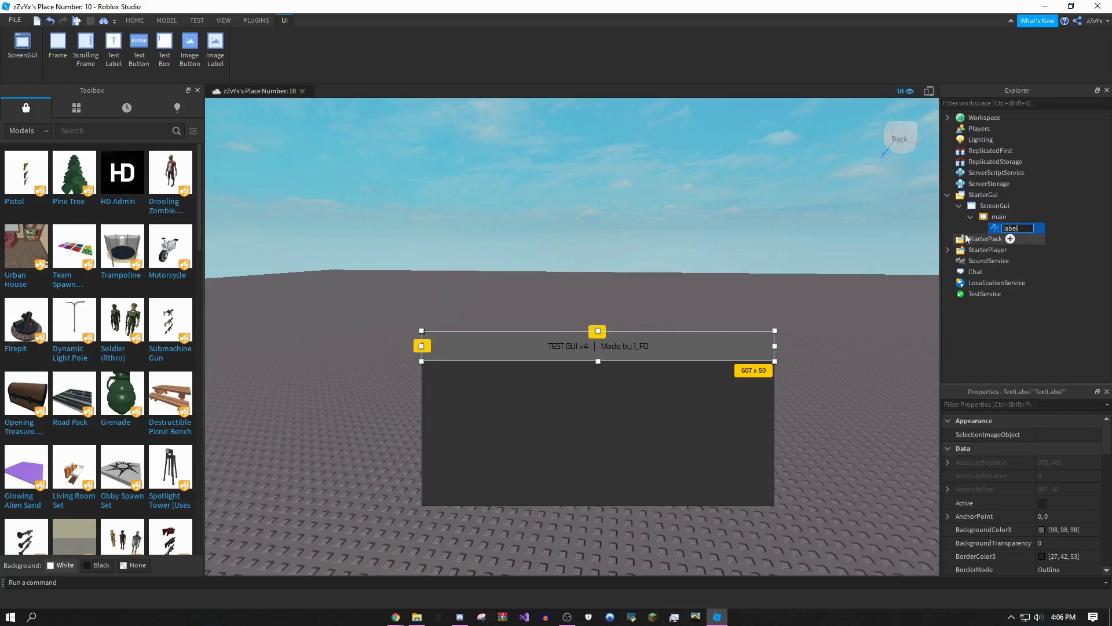
{"action": "double_click", "coordinate": [1009, 228]}
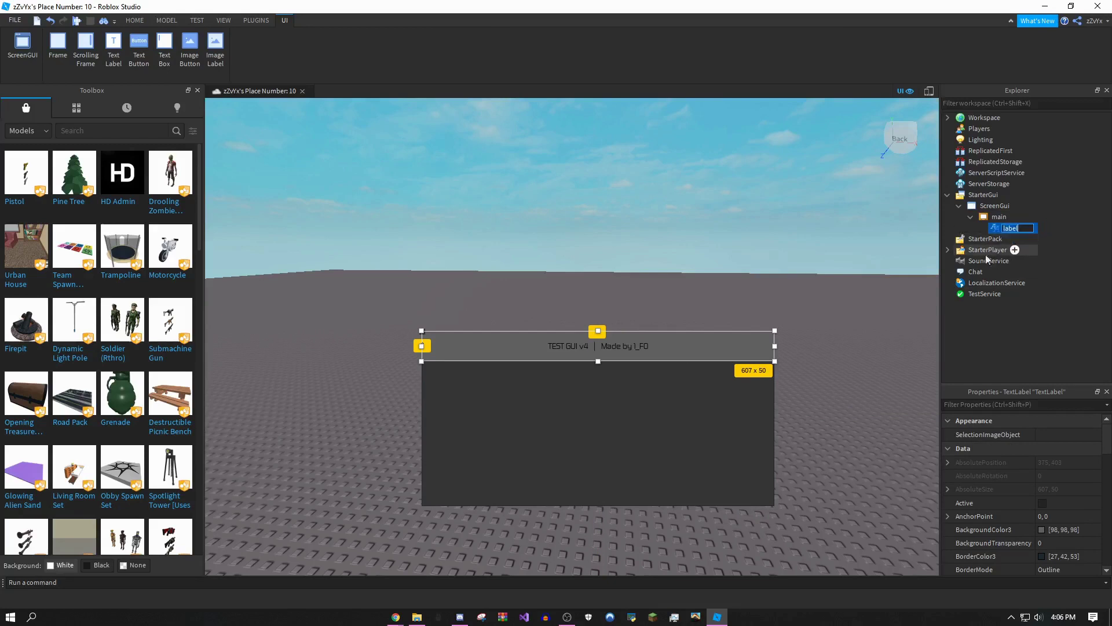
{"action": "left_click", "coordinate": [986, 218]}
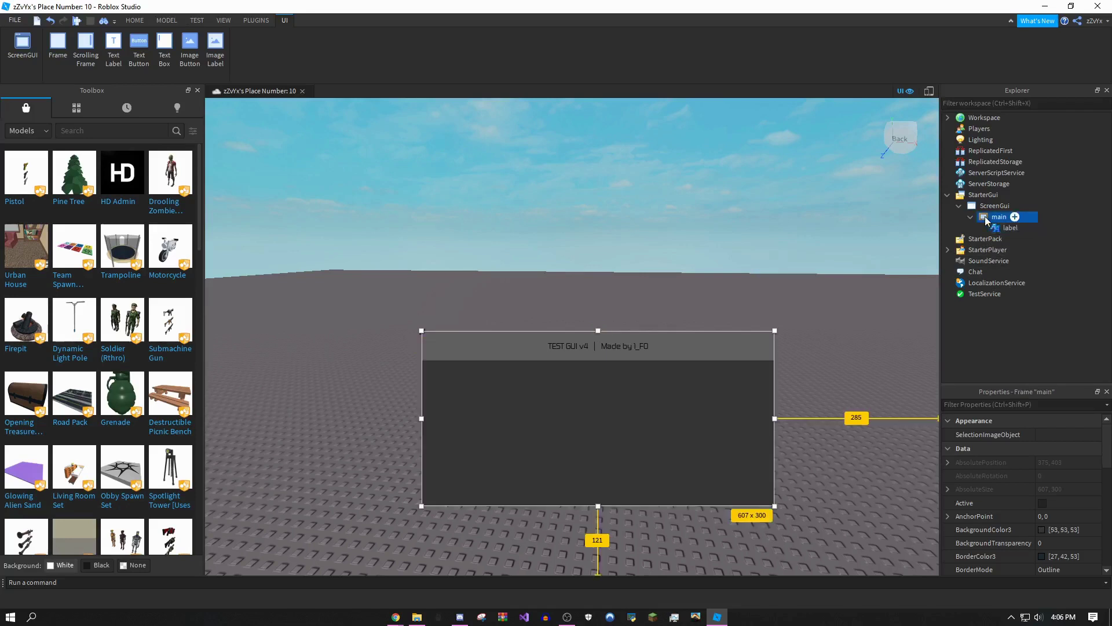
- Insert a TextButton into main and size it to 296 x 225 in the left half
{"action": "right_click", "coordinate": [985, 219]}
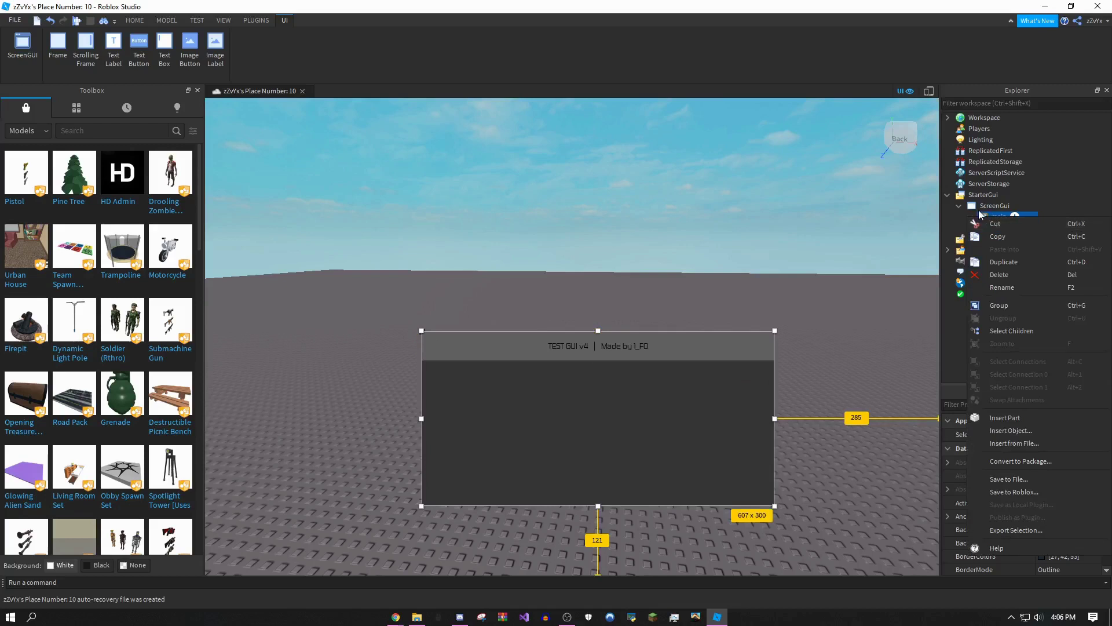
{"action": "key", "text": "F2"}
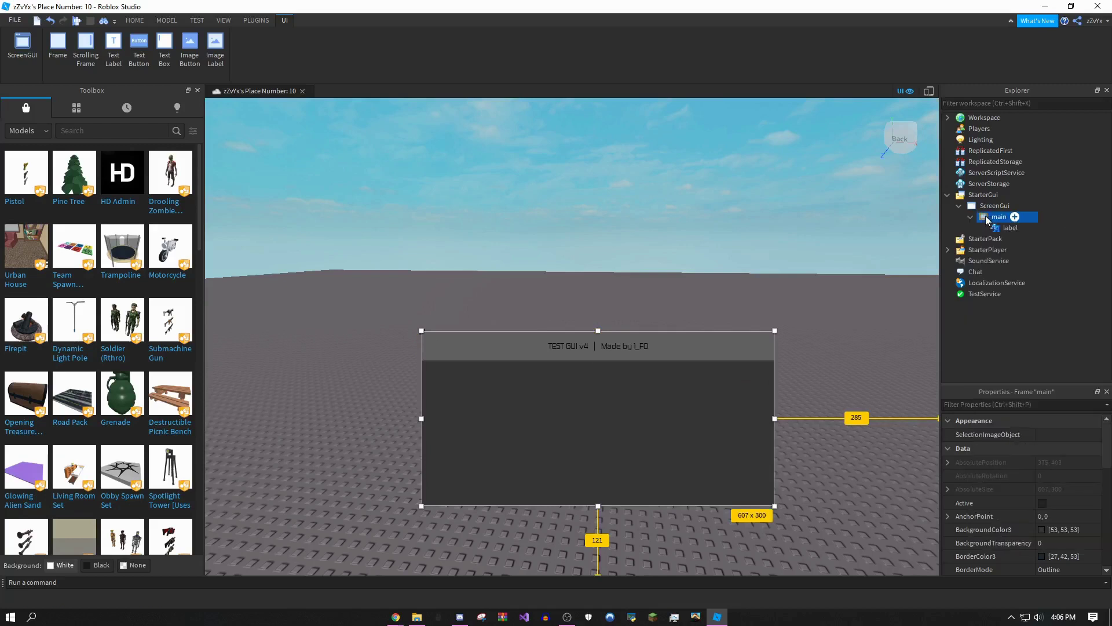
{"action": "right_click", "coordinate": [986, 219]}
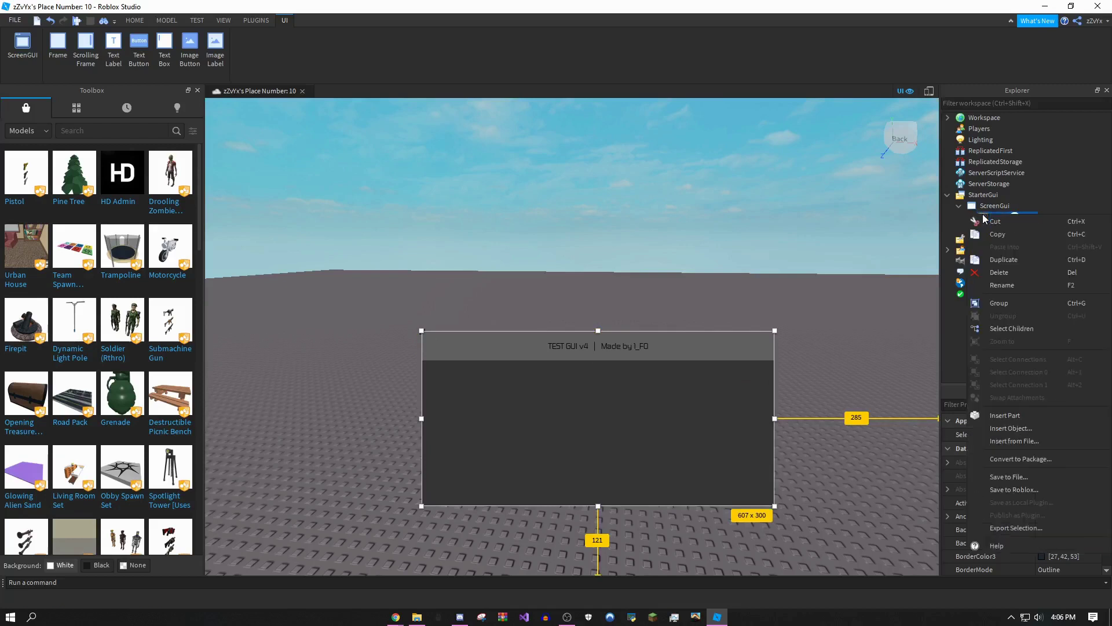
{"action": "left_click", "coordinate": [1019, 428]}
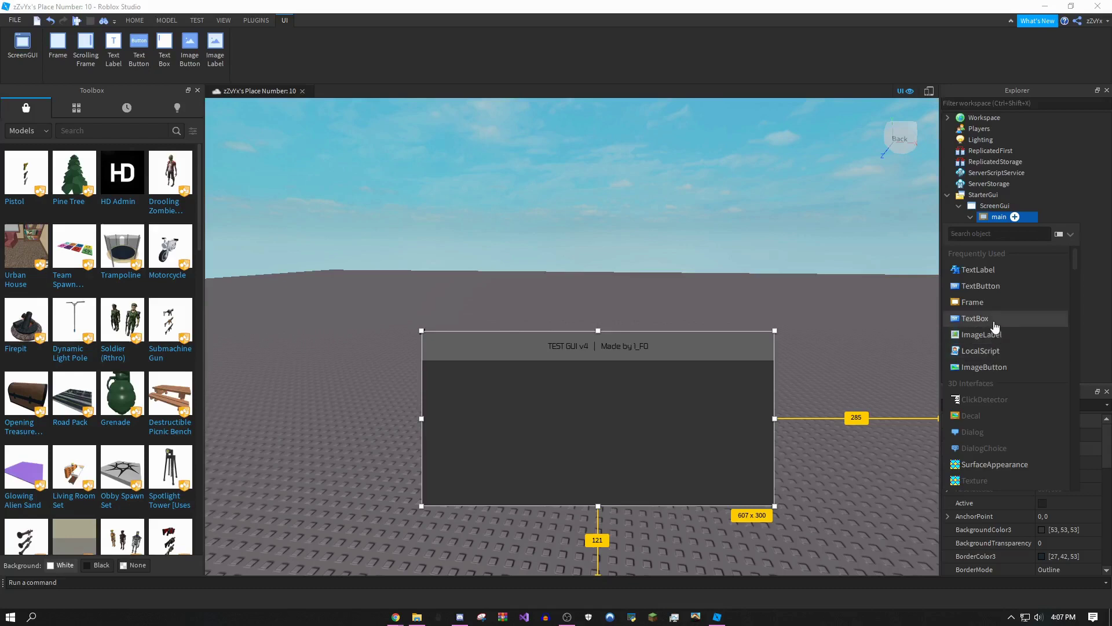
{"action": "left_click", "coordinate": [991, 285]}
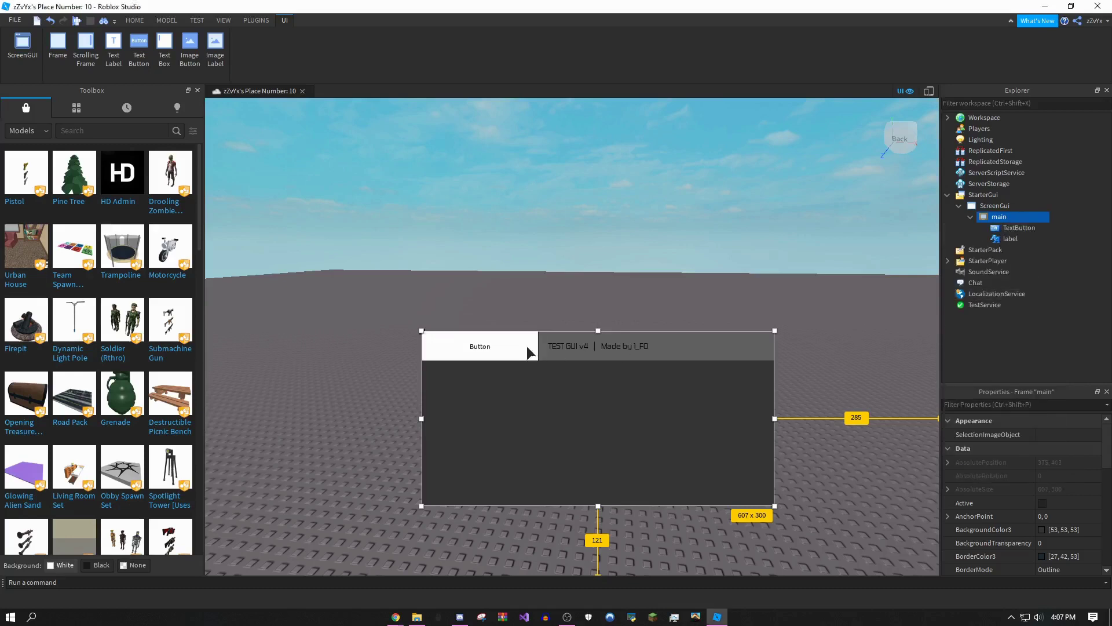
{"action": "left_click_drag", "start_coordinate": [529, 353], "coordinate": [599, 498]}
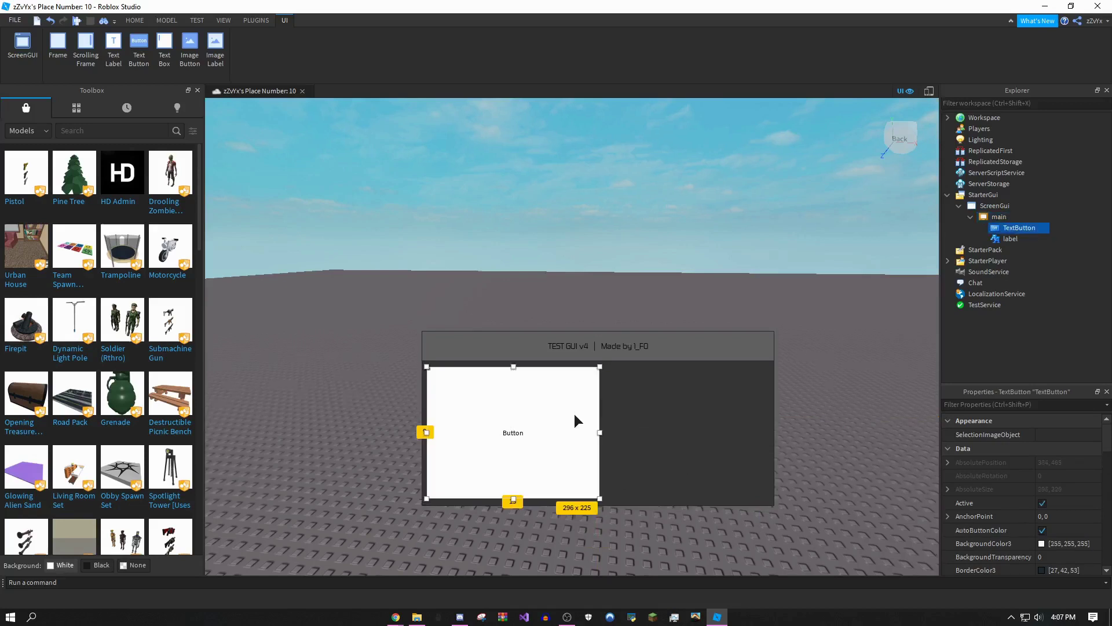
- Copy the TextButton into main and move the copy to the right half, leaving a gap
{"action": "right_click", "coordinate": [994, 229]}
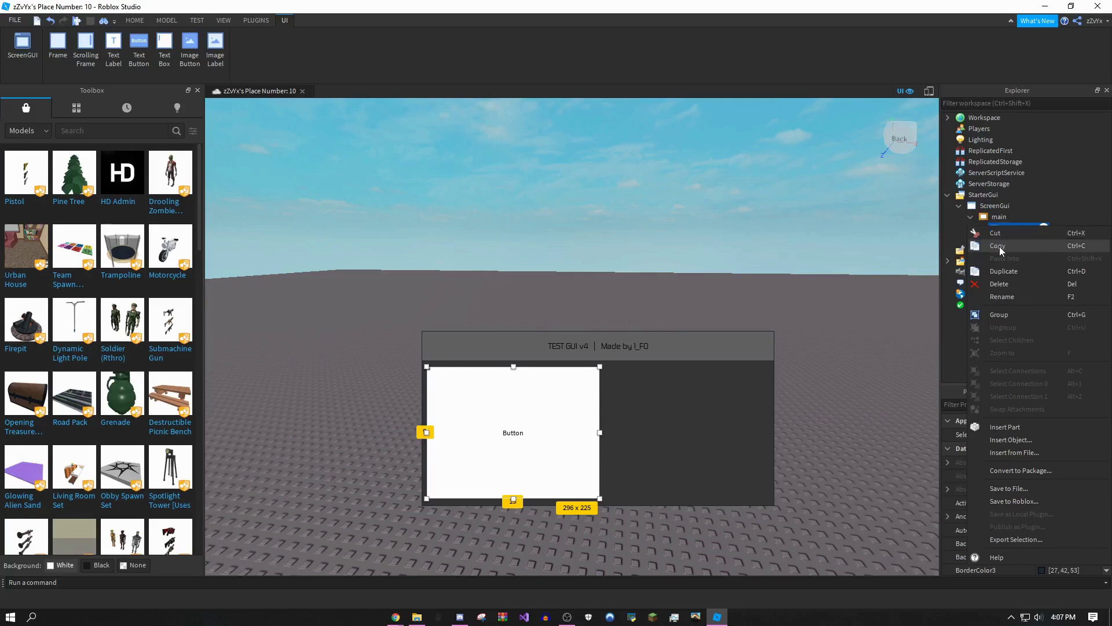
{"action": "left_click", "coordinate": [1001, 248]}
{"action": "right_click", "coordinate": [994, 217]}
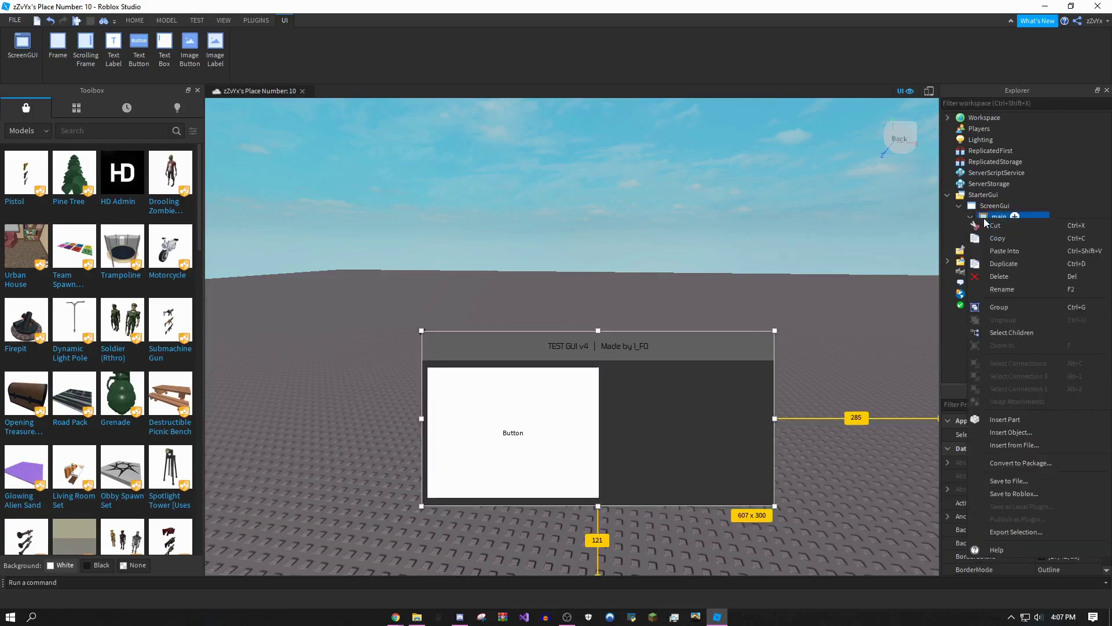
{"action": "left_click", "coordinate": [1000, 249]}
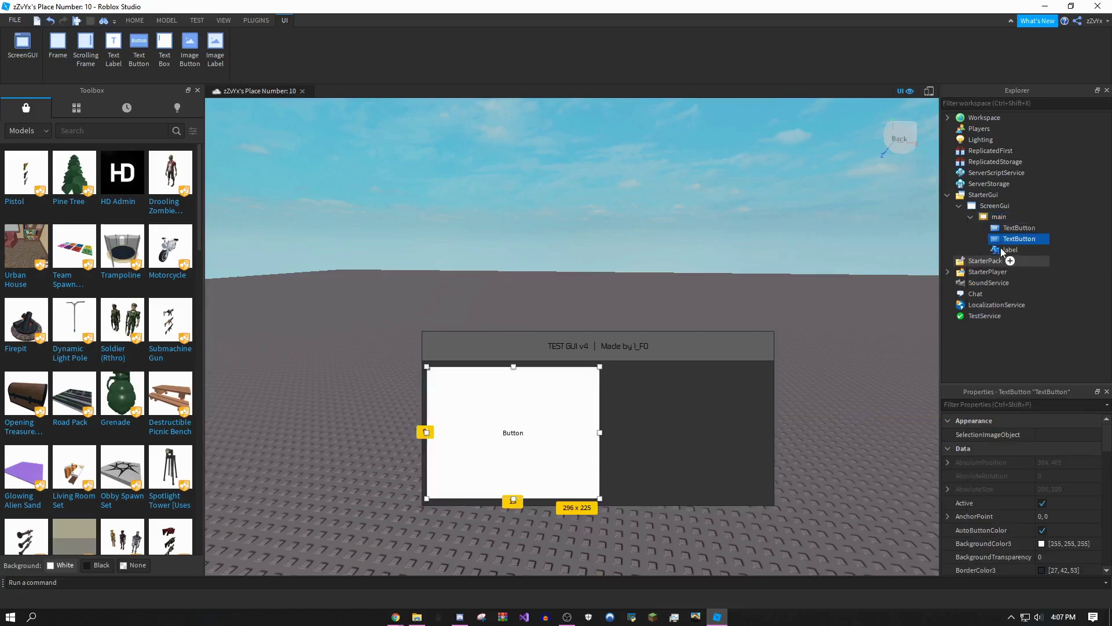
{"action": "left_click_drag", "start_coordinate": [529, 413], "coordinate": [697, 411]}
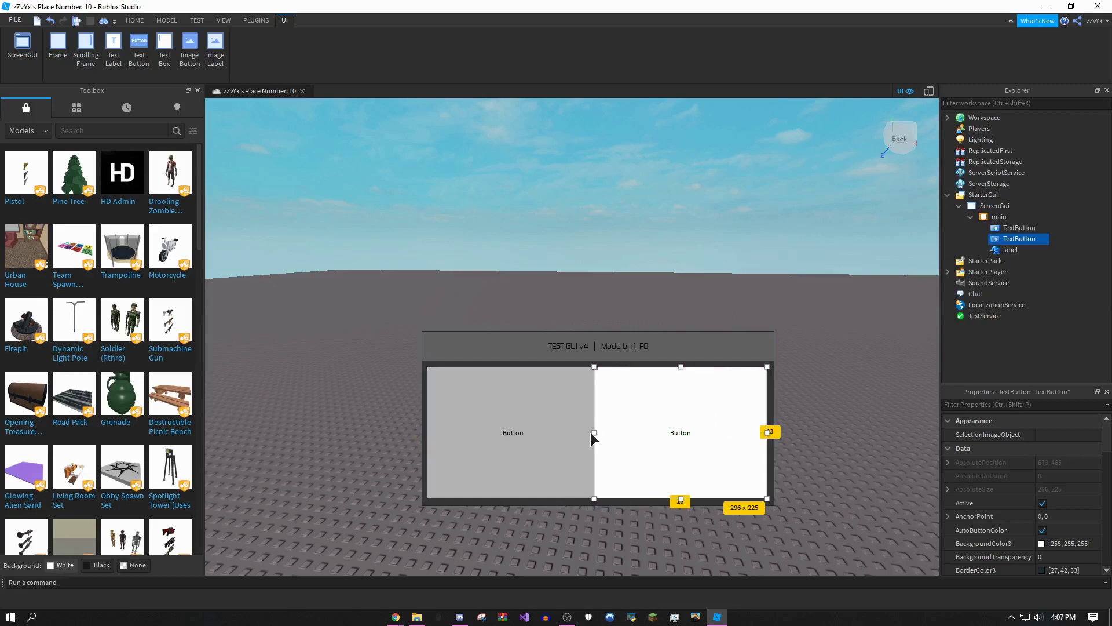
{"action": "left_click_drag", "start_coordinate": [592, 434], "coordinate": [607, 431]}
{"action": "left_click", "coordinate": [685, 337]}
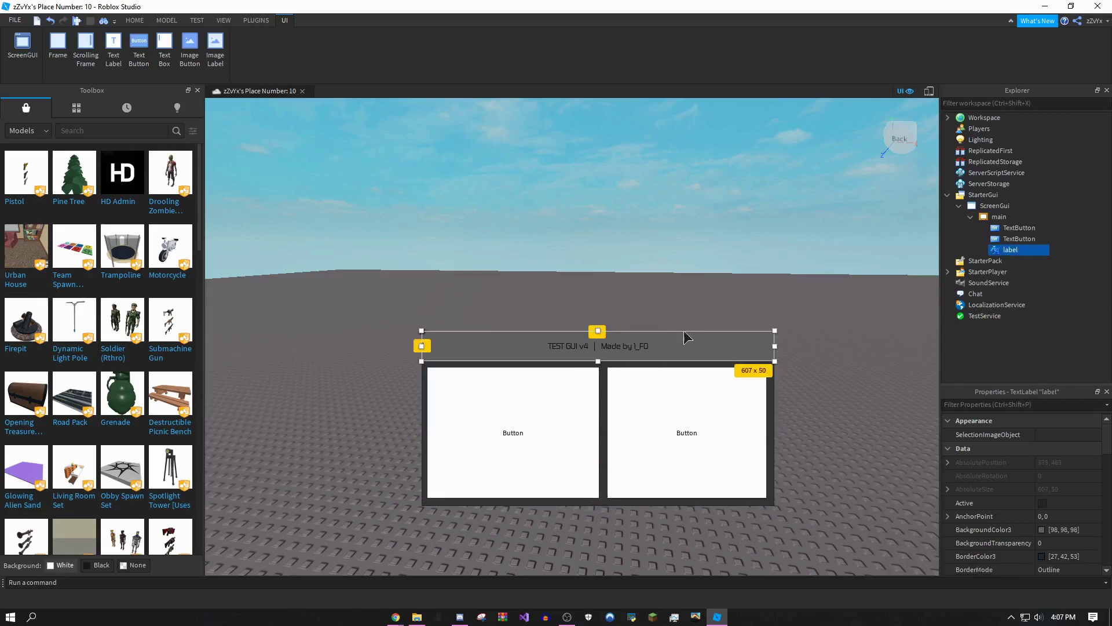
{"action": "left_click", "coordinate": [686, 316]}
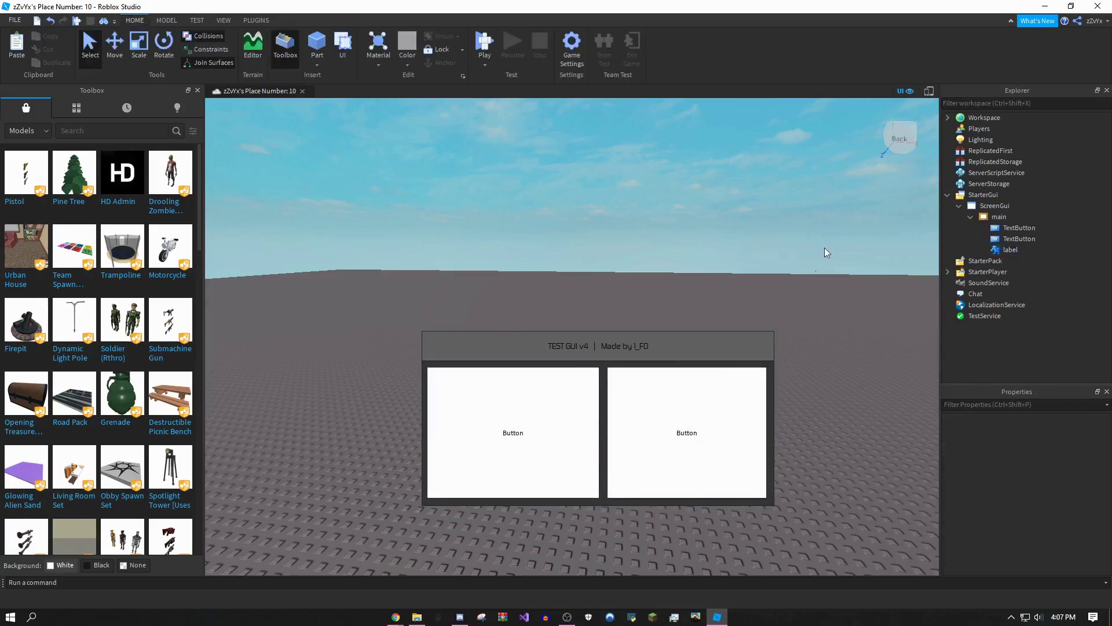
- Name the left and right buttons script1 and script2
{"action": "left_click", "coordinate": [998, 227]}
{"action": "right_click", "coordinate": [995, 228]}
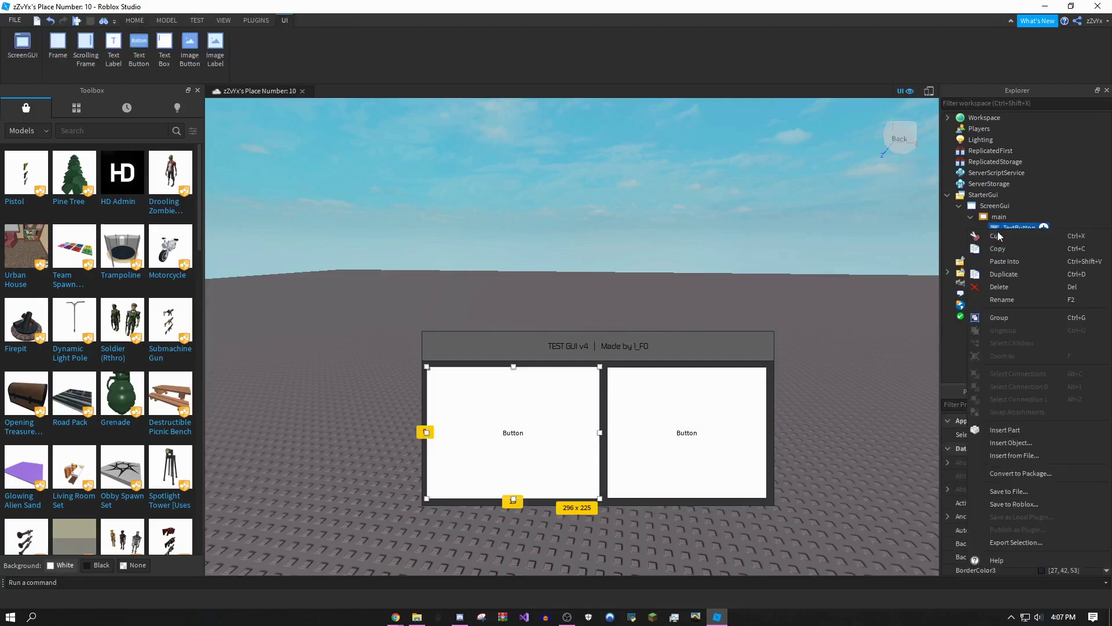
{"action": "left_click", "coordinate": [1004, 298]}
{"action": "type", "text": "scrip"}
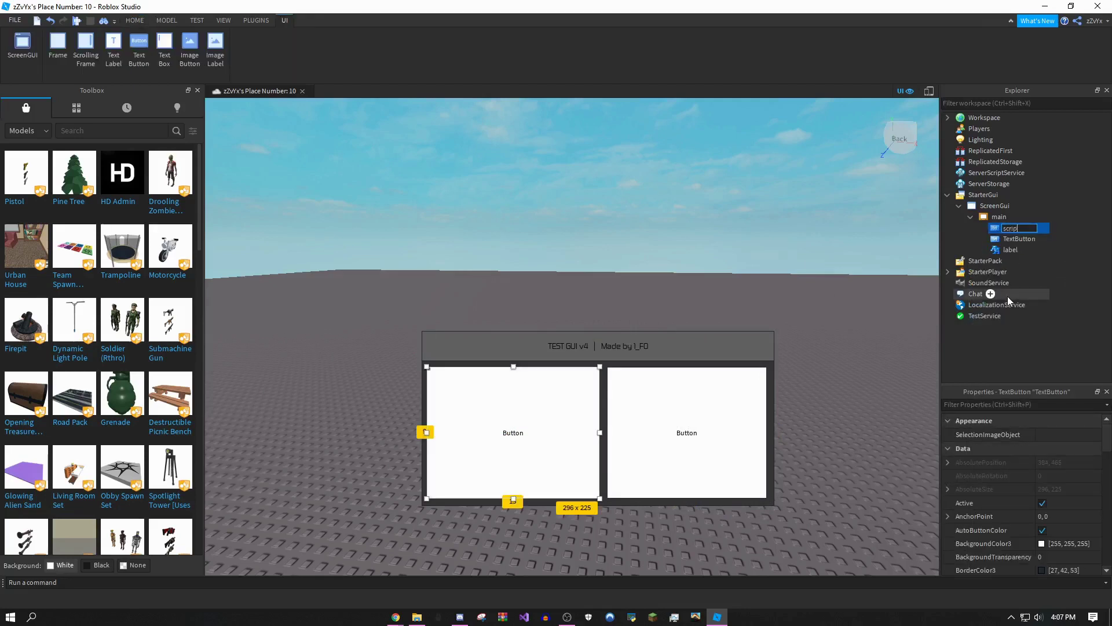
{"action": "type", "text": "t1"}
{"action": "left_click", "coordinate": [992, 238]}
{"action": "right_click", "coordinate": [994, 239]}
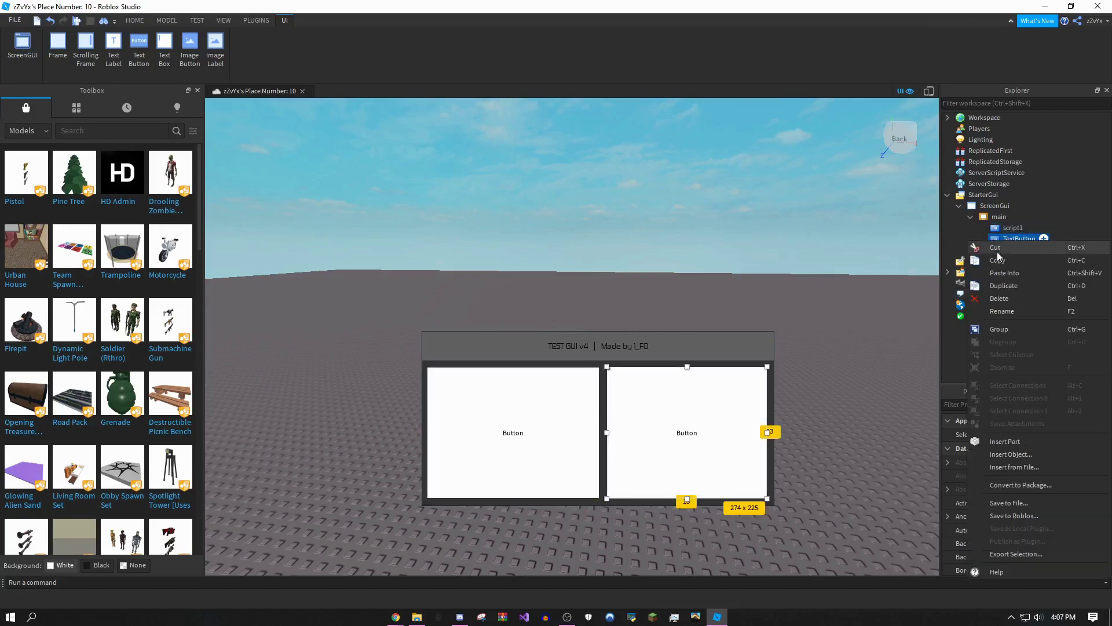
{"action": "left_click", "coordinate": [1002, 311]}
{"action": "type", "text": "scri"}
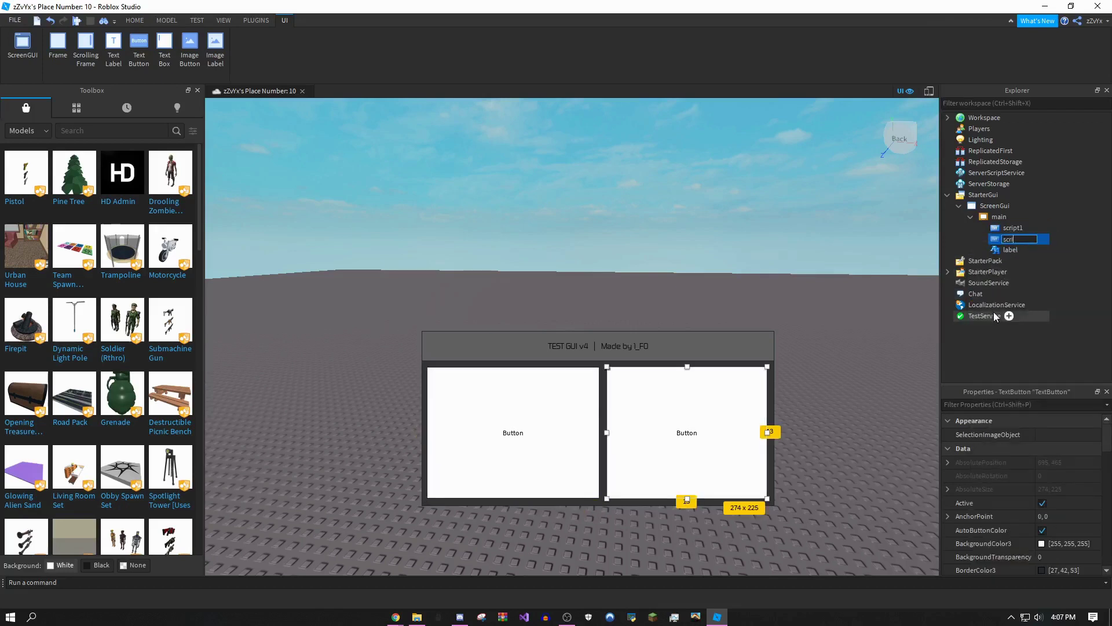
{"action": "type", "text": "pt2"}
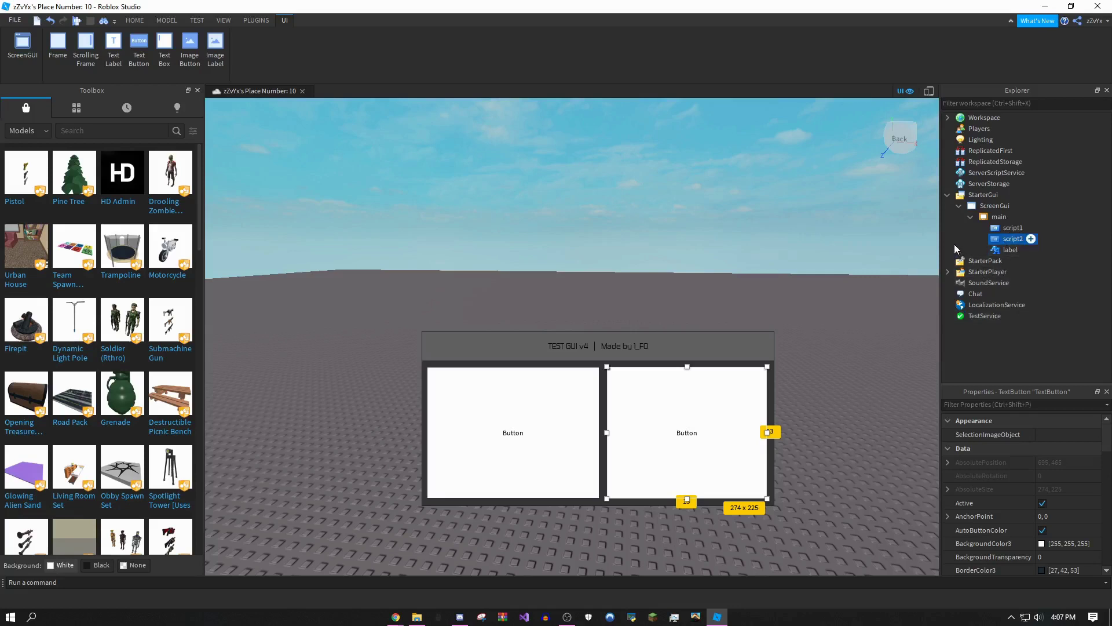
{"action": "left_click", "coordinate": [965, 246]}
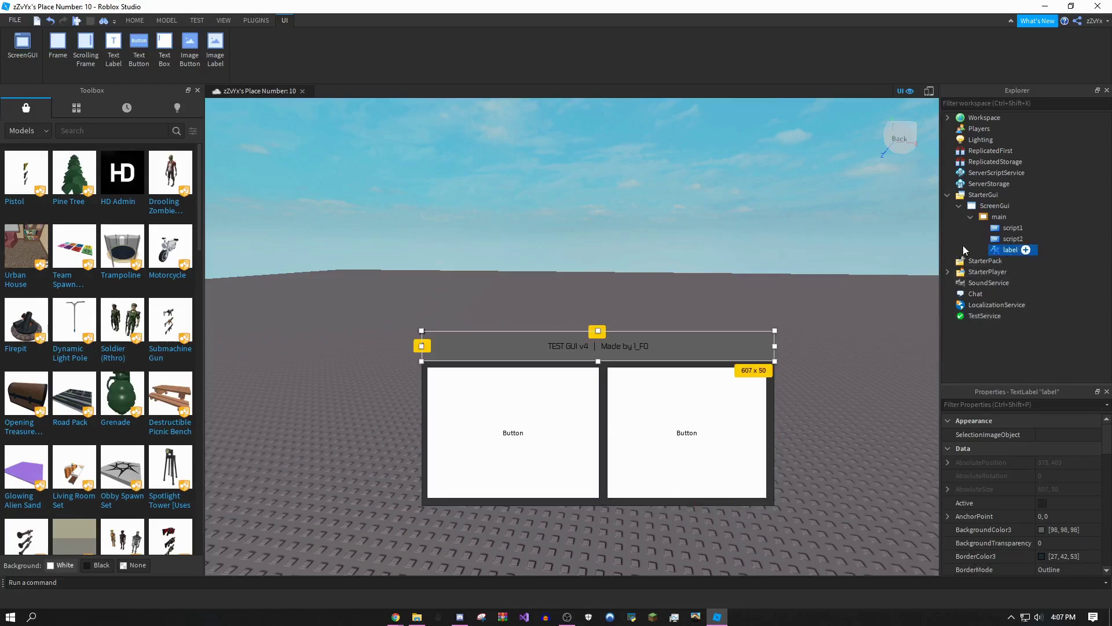
- Rename script1 to 'printhi' and script2 to 'jailbreakautorob'
{"action": "right_click", "coordinate": [994, 228]}
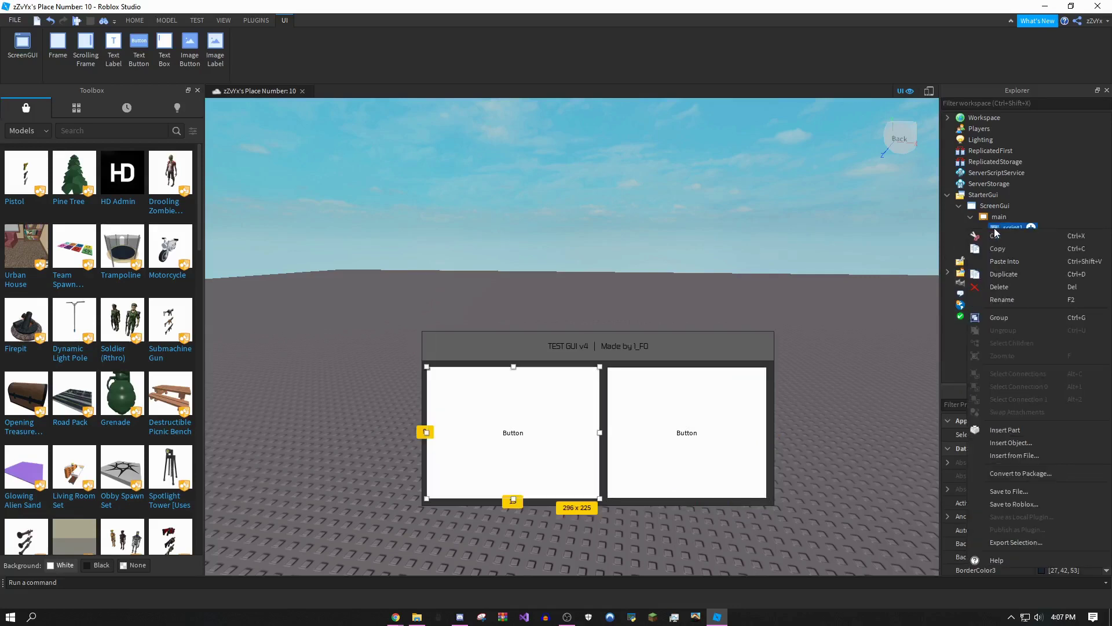
{"action": "left_click", "coordinate": [998, 297]}
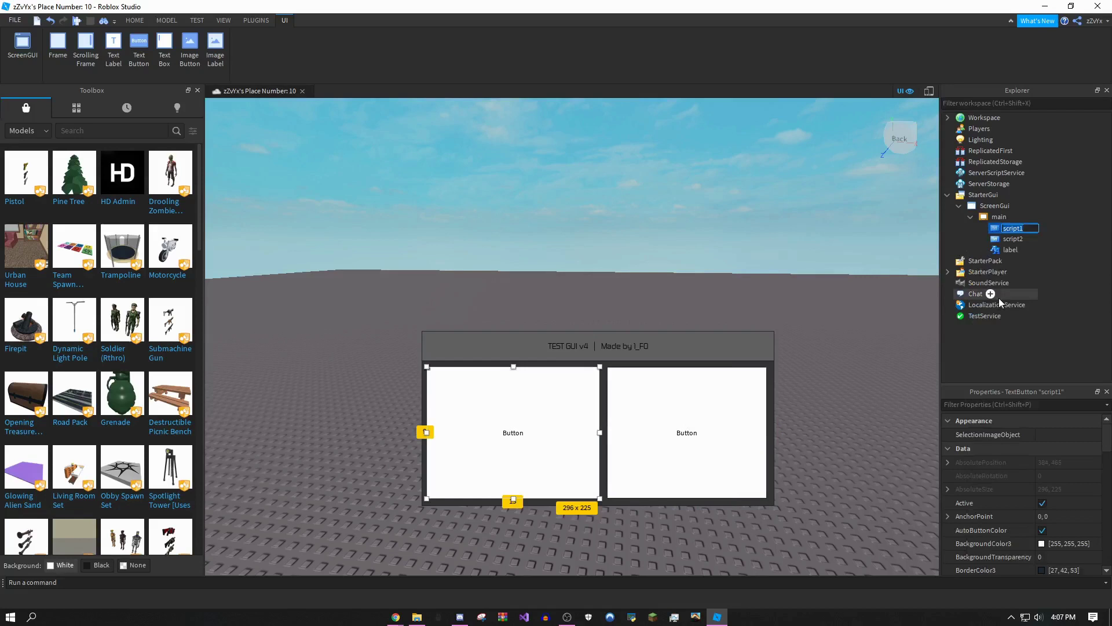
{"action": "type", "text": "pint"}
{"action": "key", "text": "Left"}
{"action": "key", "text": "Left"}
{"action": "key", "text": "Left"}
{"action": "type", "text": "rinthi"}
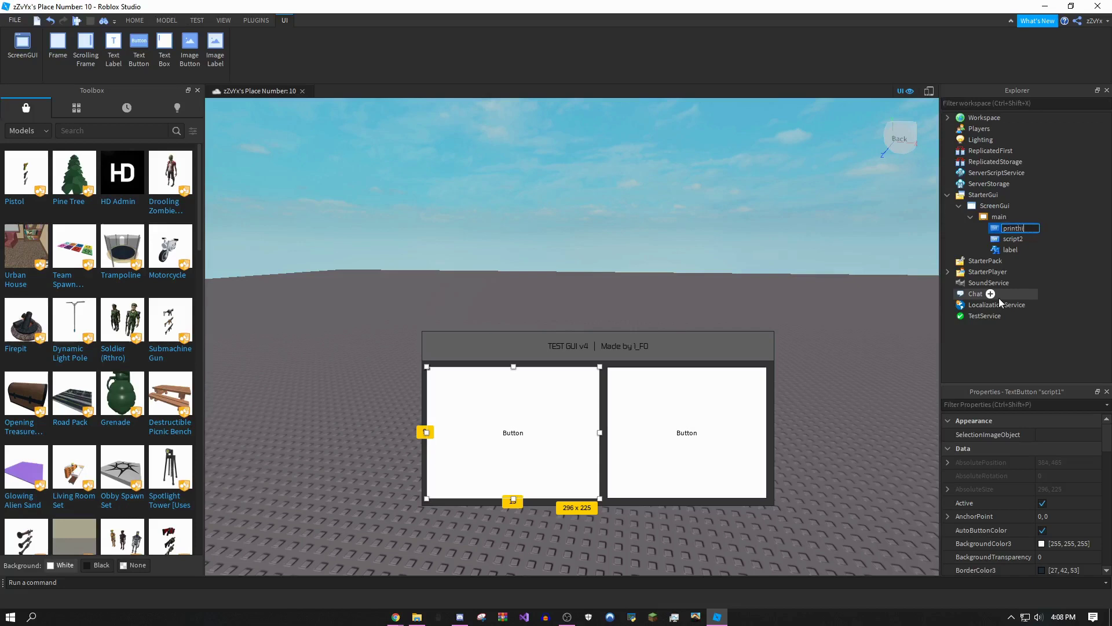
{"action": "right_click", "coordinate": [996, 238]}
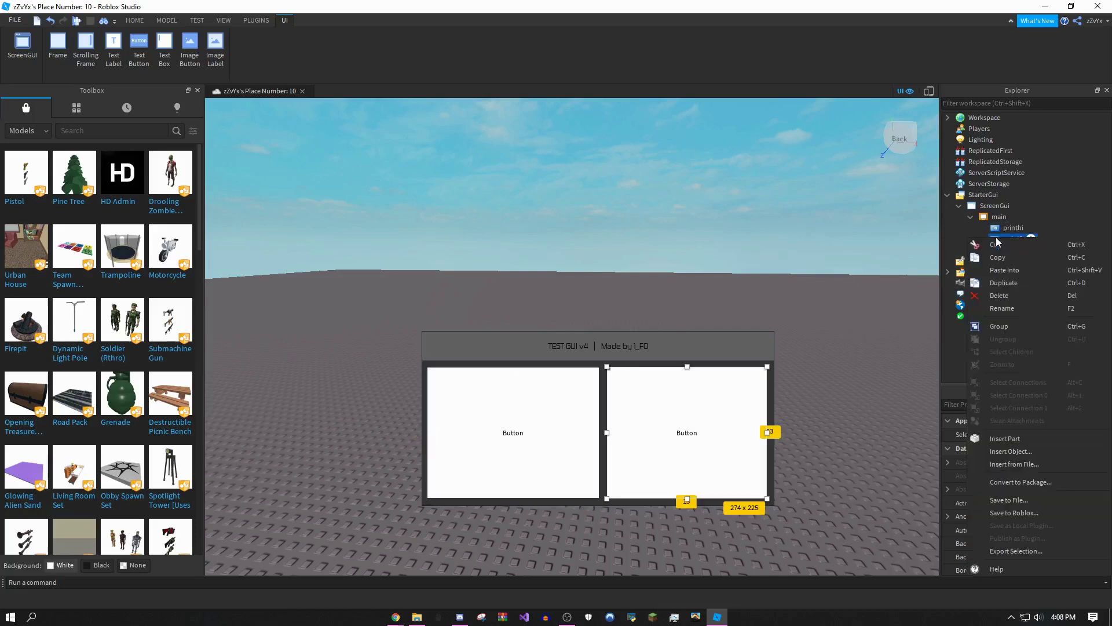
{"action": "left_click", "coordinate": [1004, 307]}
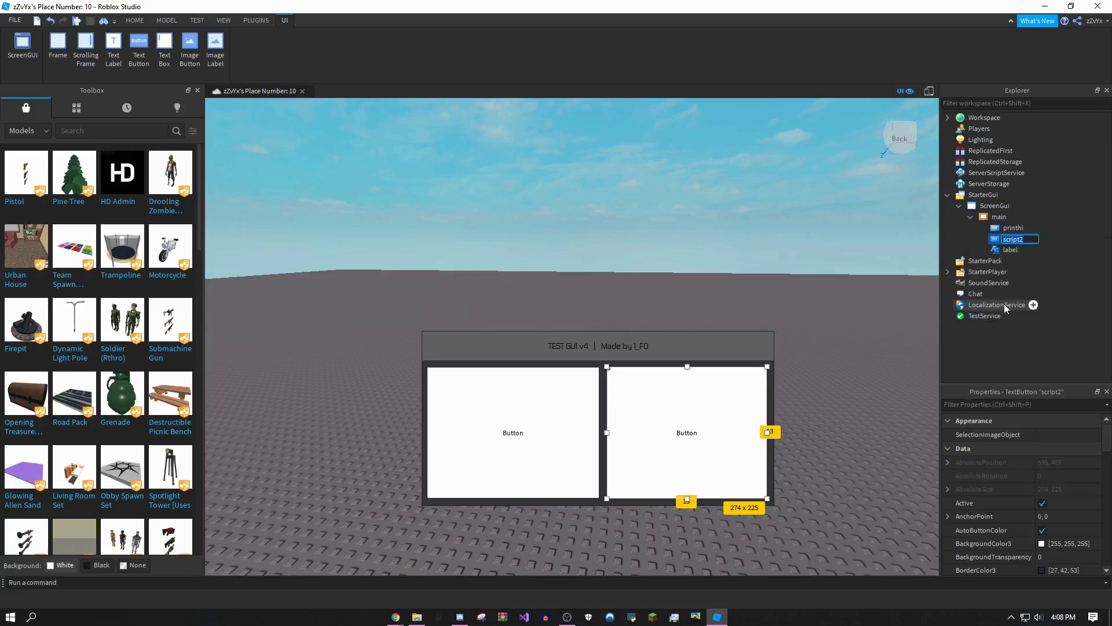
{"action": "type", "text": "jailbreakautorob"}
{"action": "key", "text": "Return"}
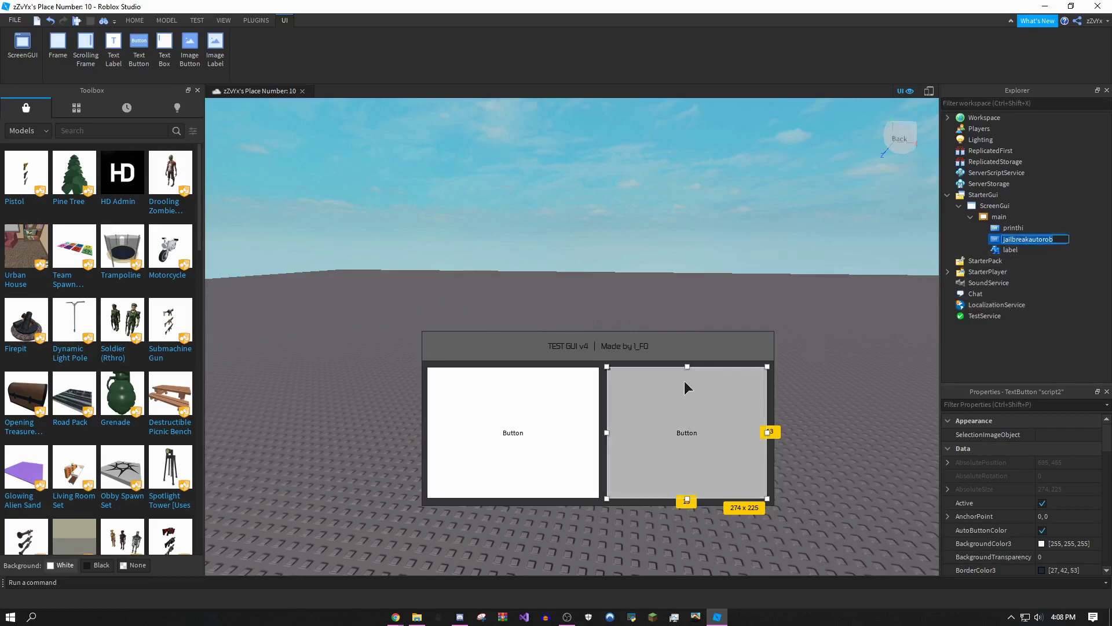
- Give the printhi button a blue background colour of [78, 100, 255]
{"action": "left_click", "coordinate": [721, 347]}
{"action": "left_click", "coordinate": [592, 416]}
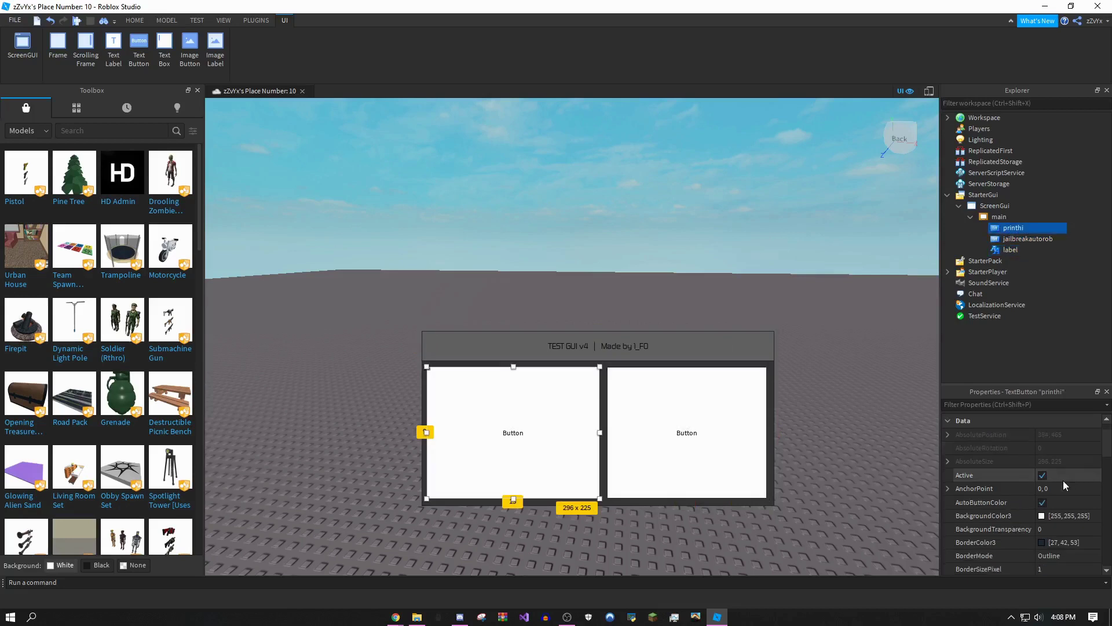
{"action": "left_click", "coordinate": [1042, 516]}
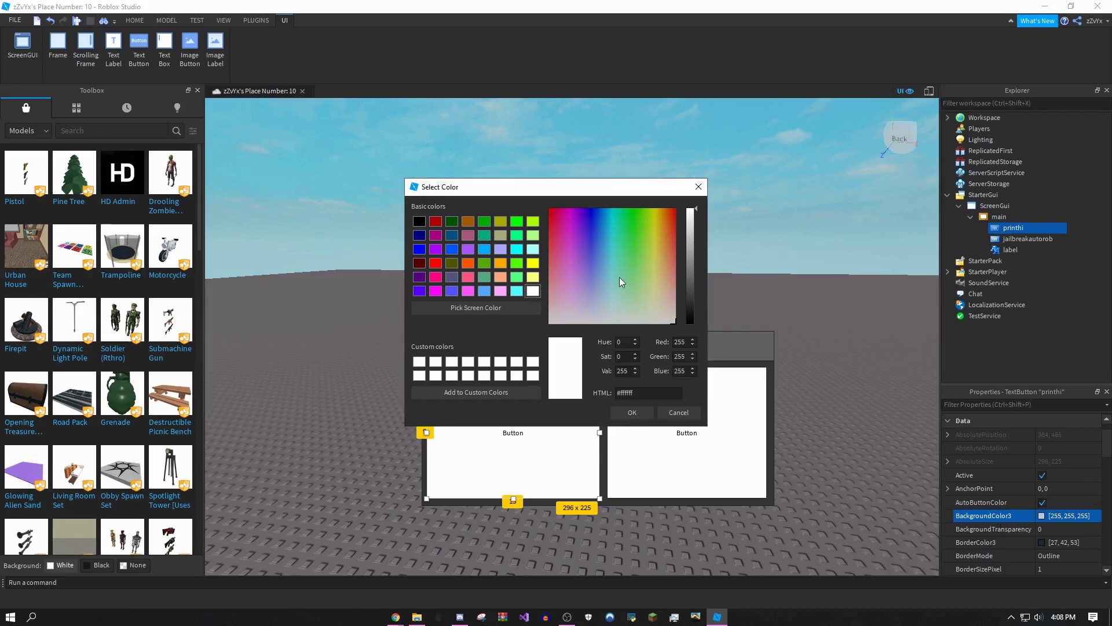
{"action": "left_click_drag", "start_coordinate": [597, 255], "coordinate": [593, 243]}
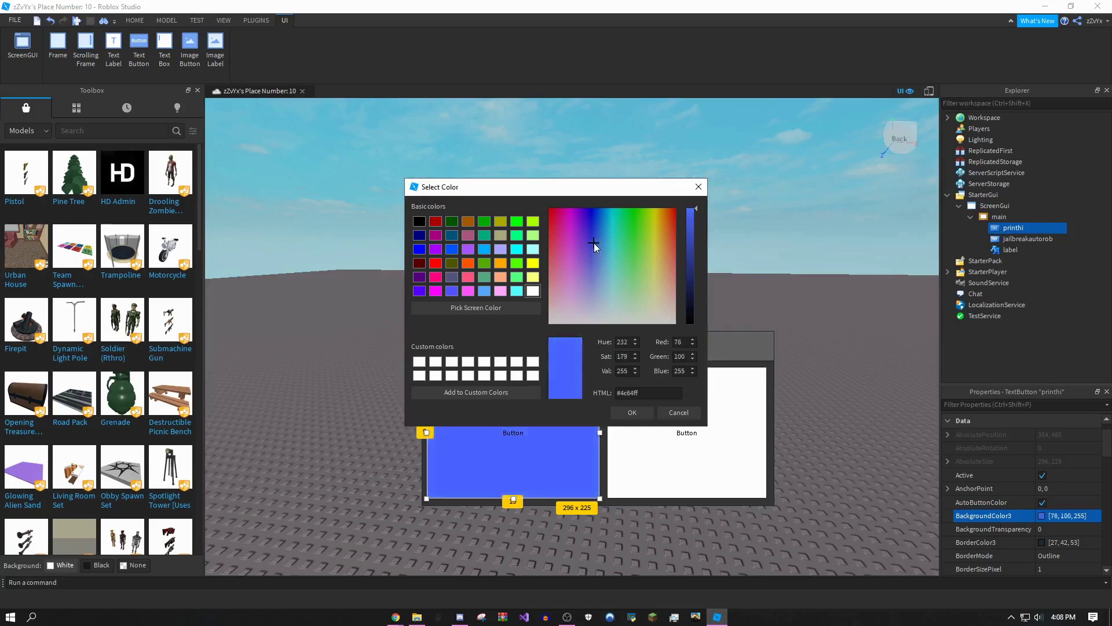
{"action": "left_click", "coordinate": [634, 412]}
- Give the jailbreakautorob button a blue background colour of [55, 92, 255]
{"action": "left_click", "coordinate": [636, 421]}
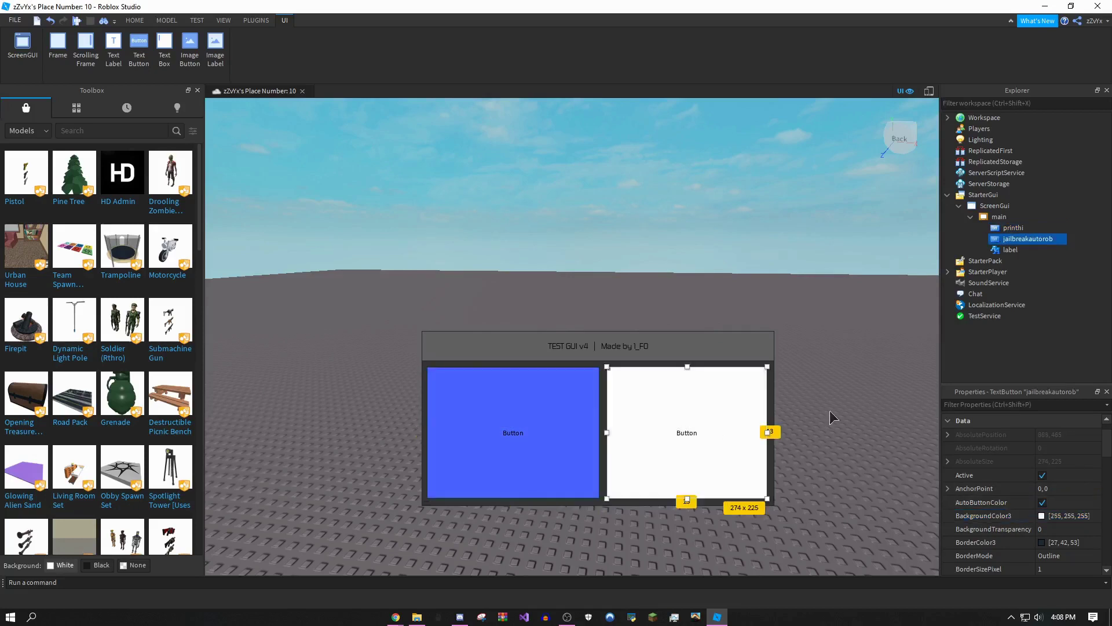
{"action": "left_click", "coordinate": [1042, 515]}
{"action": "left_click_drag", "start_coordinate": [598, 238], "coordinate": [596, 231]}
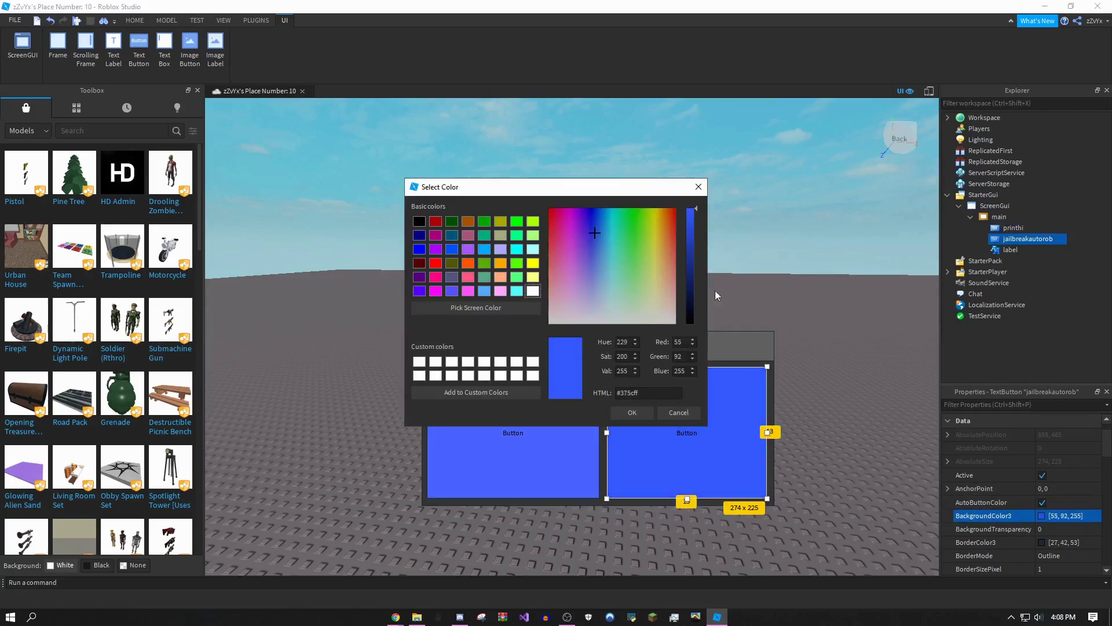
{"action": "left_click", "coordinate": [632, 412]}
{"action": "left_click", "coordinate": [784, 302]}
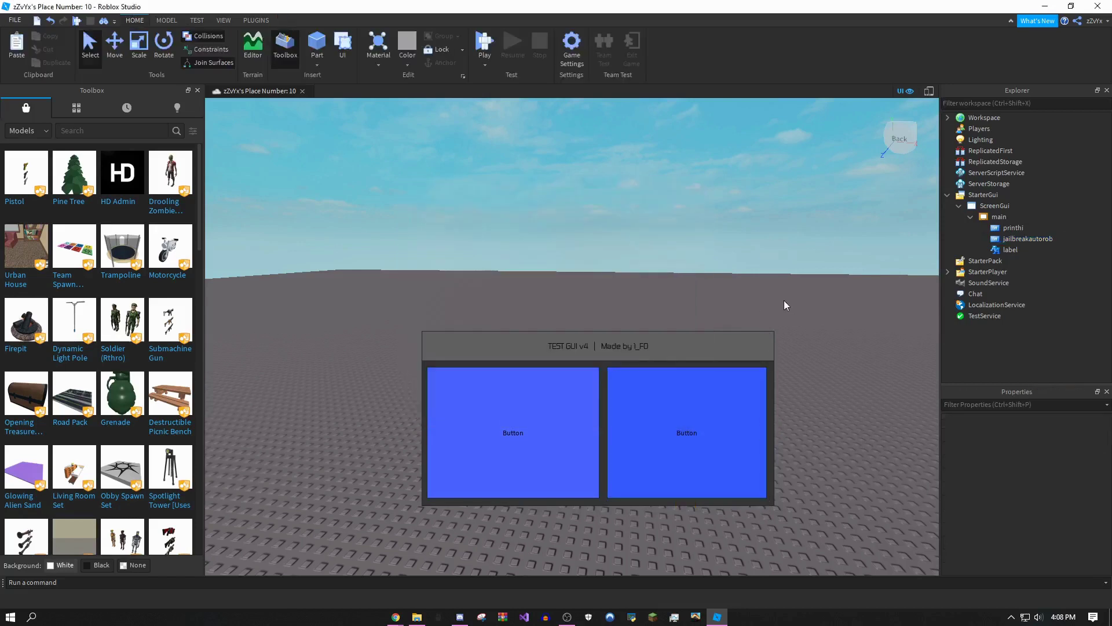
- Set the printhi button's TextSize to 40
{"action": "left_click", "coordinate": [1013, 227]}
{"action": "scroll", "coordinate": [1031, 508], "scroll_direction": "down", "scroll_amount": 5}
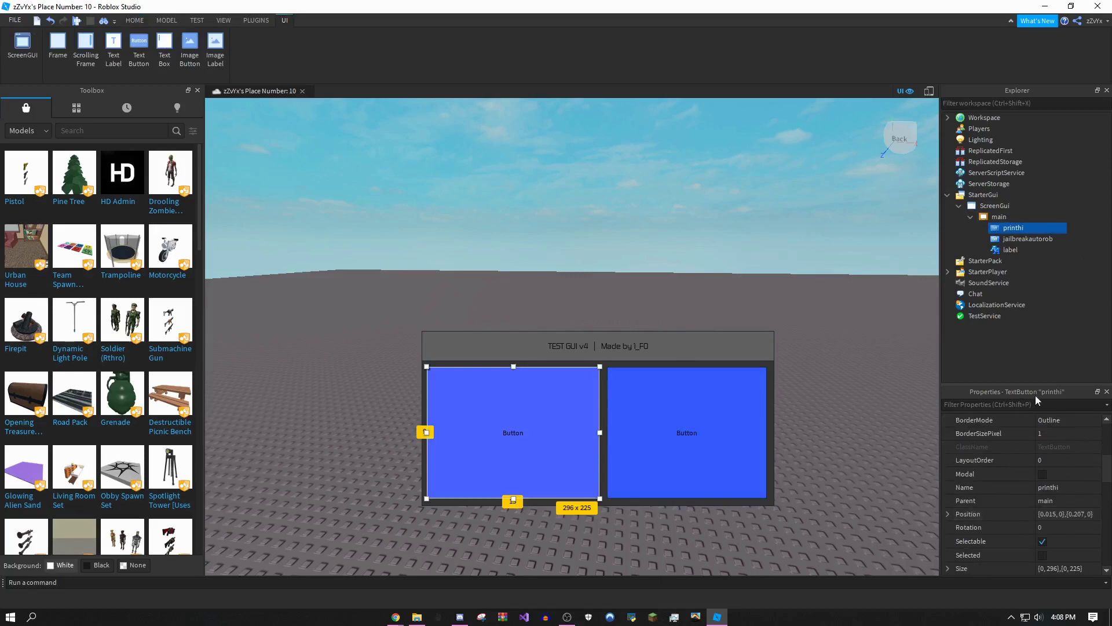
{"action": "scroll", "coordinate": [1041, 469], "scroll_direction": "down", "scroll_amount": 6}
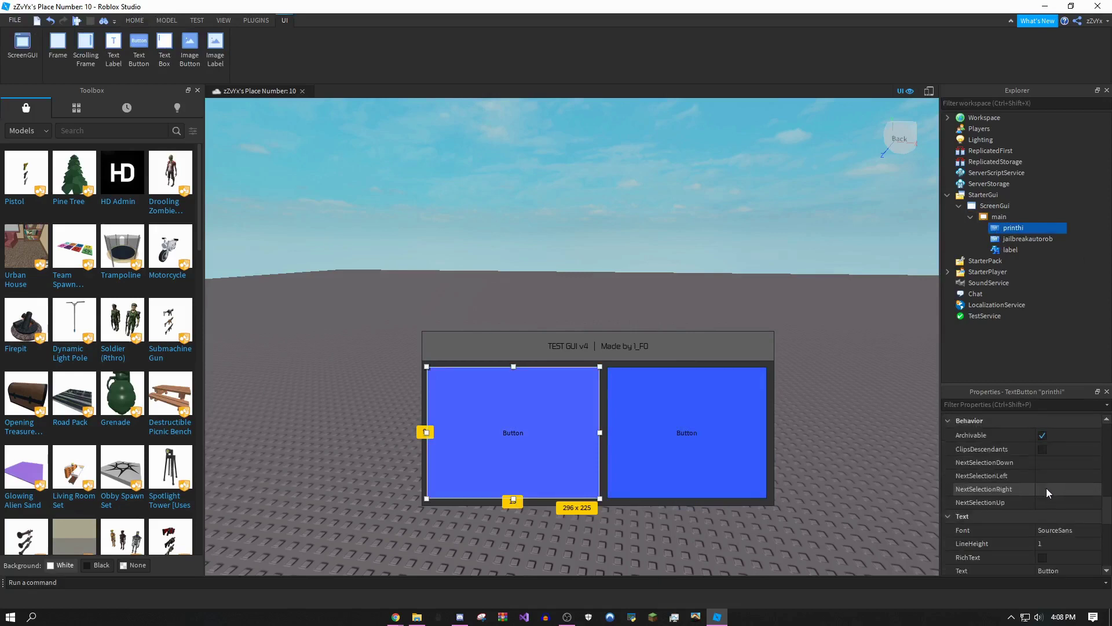
{"action": "scroll", "coordinate": [1046, 488], "scroll_direction": "down", "scroll_amount": 2}
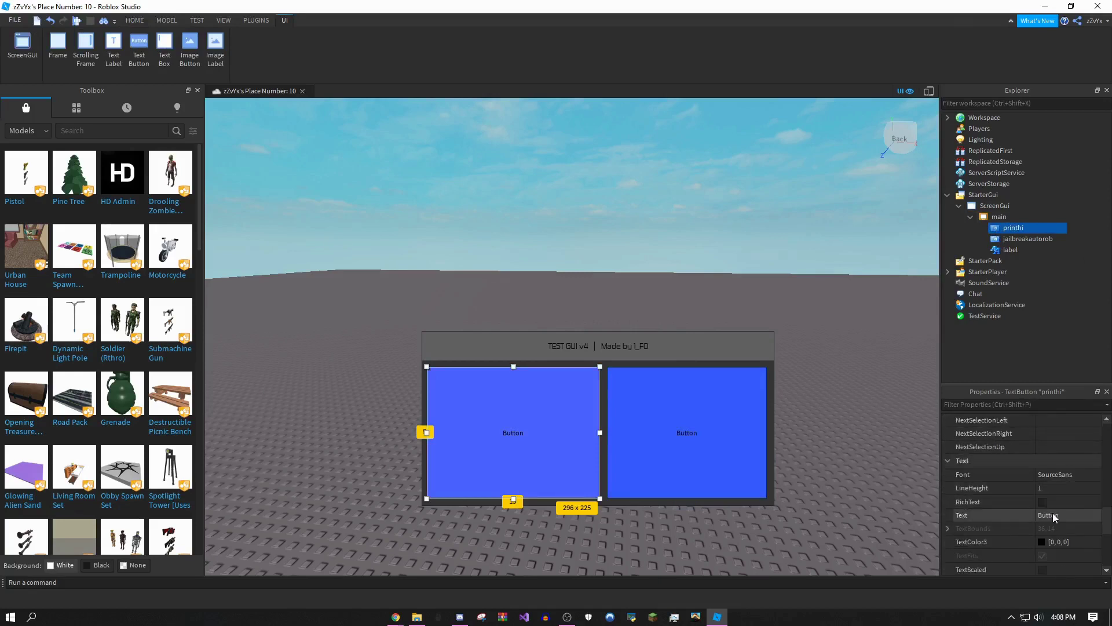
{"action": "left_click", "coordinate": [1052, 515]}
{"action": "scroll", "coordinate": [1056, 516], "scroll_direction": "up", "scroll_amount": 3}
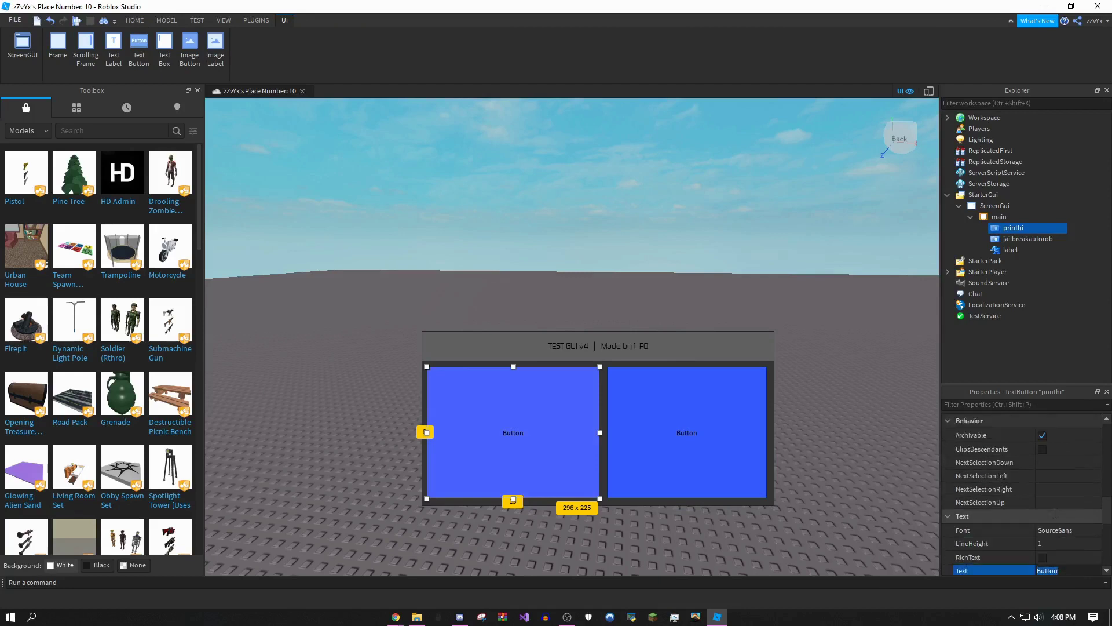
{"action": "scroll", "coordinate": [1057, 517], "scroll_direction": "down", "scroll_amount": 6}
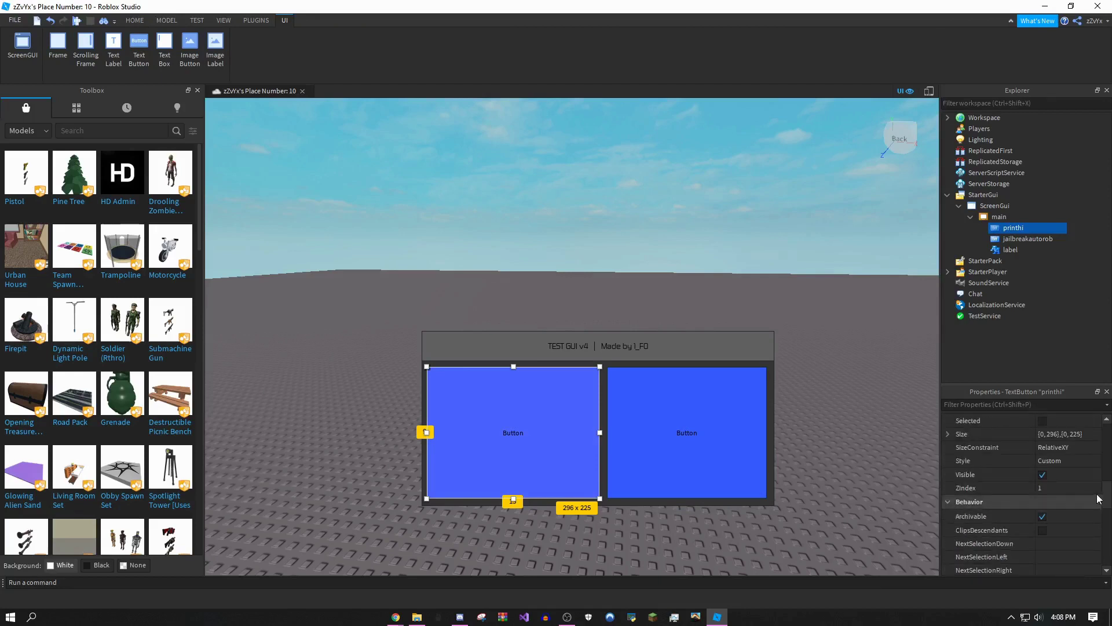
{"action": "left_click", "coordinate": [1049, 488]}
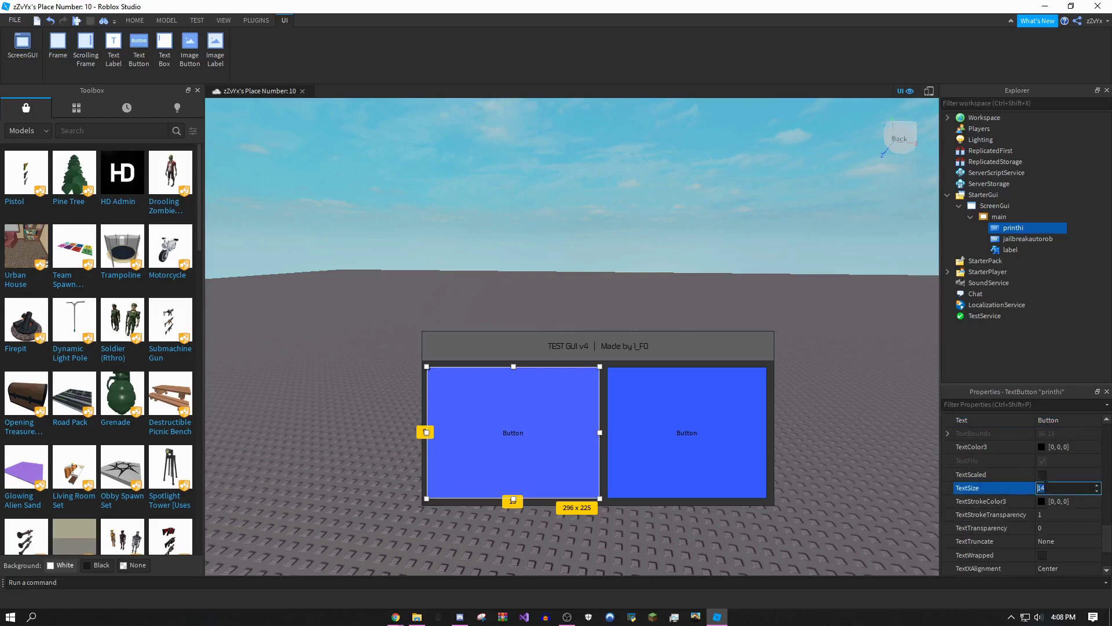
{"action": "type", "text": "40"}
{"action": "key", "text": "Return"}
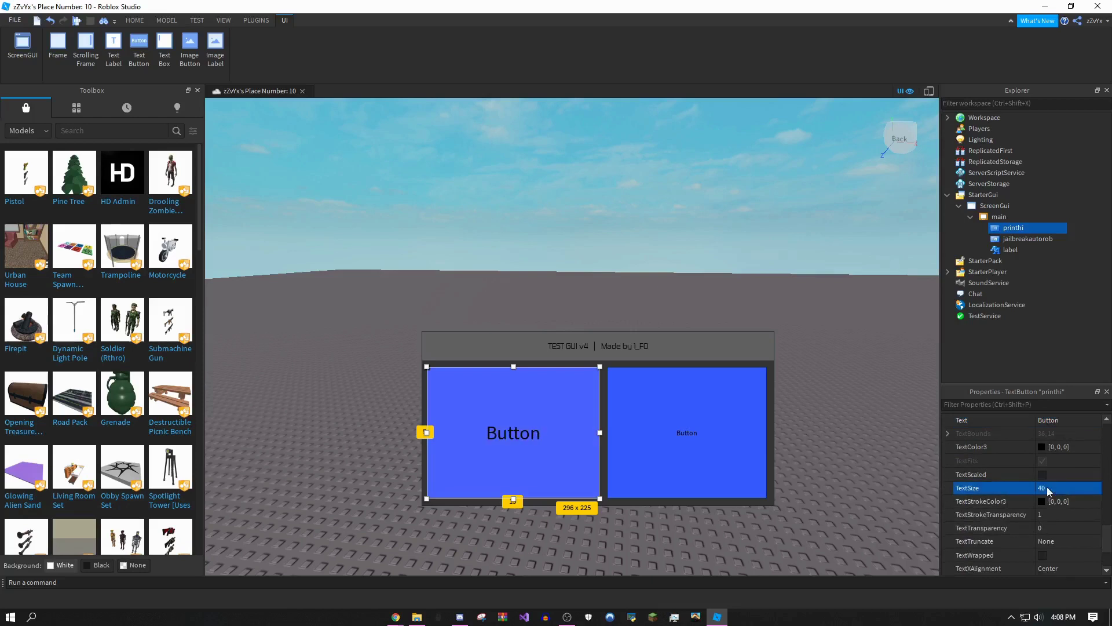
- Change the printhi button's label to Print Text "HI"
{"action": "scroll", "coordinate": [1062, 518], "scroll_direction": "up", "scroll_amount": 2}
{"action": "left_click", "coordinate": [1058, 476]}
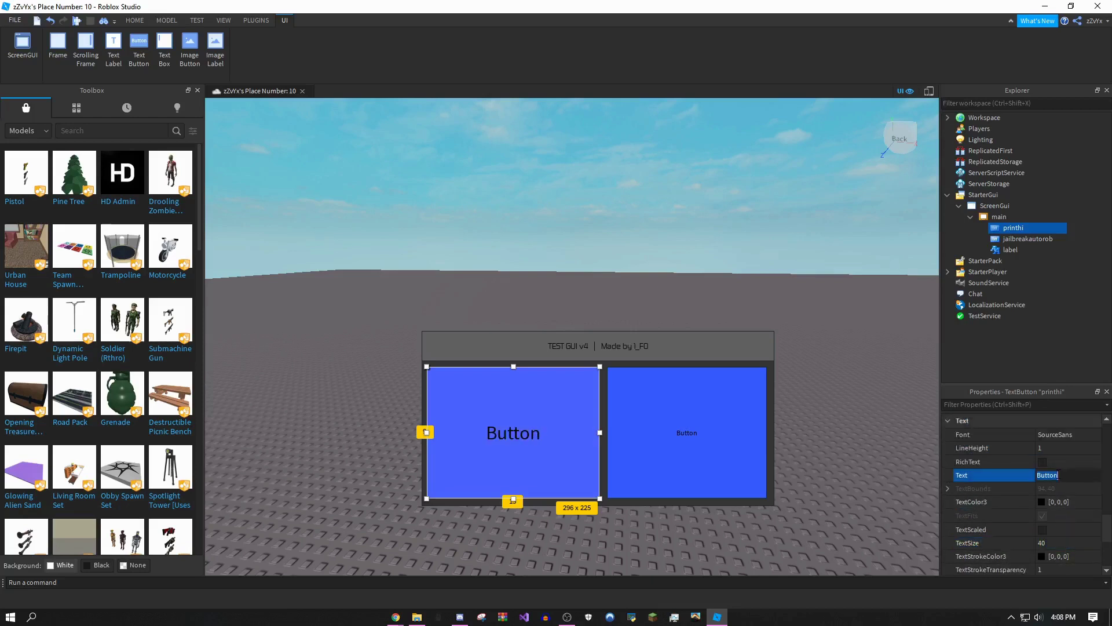
{"action": "type", "text": "Print Text \"HI"}
{"action": "left_click", "coordinate": [615, 345]}
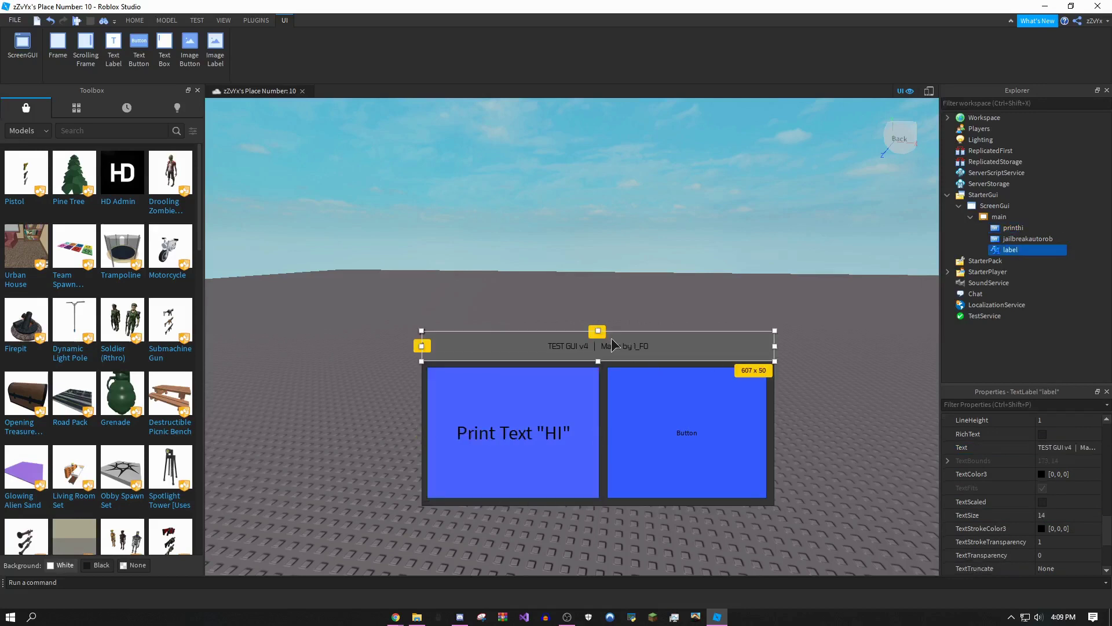
- Set the jailbreakautorob button's TextSize to 40
{"action": "left_click", "coordinate": [652, 415]}
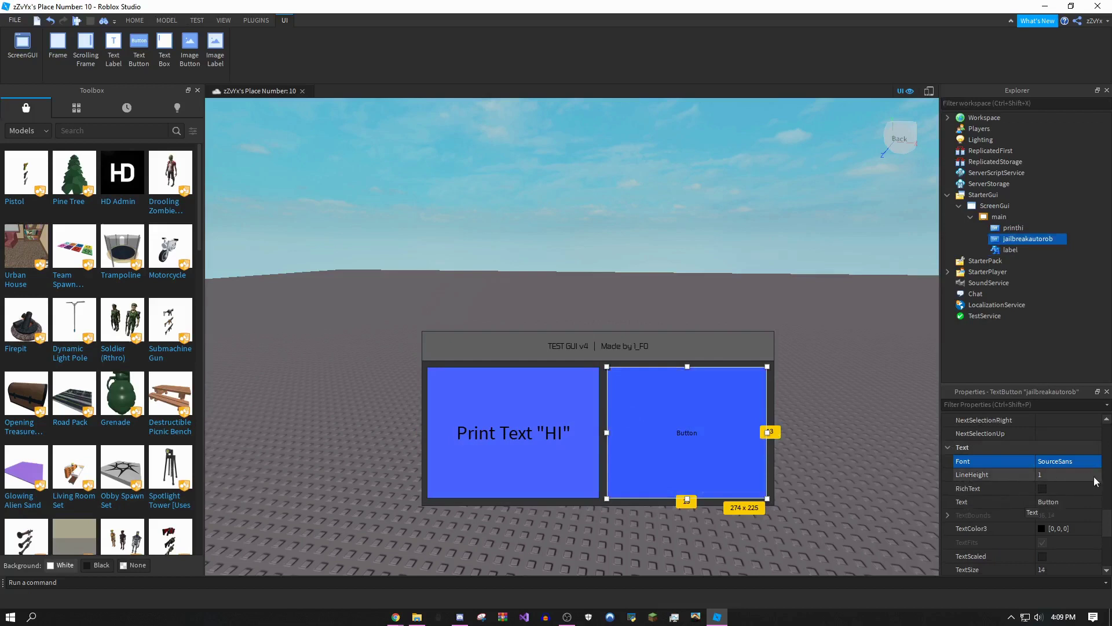
{"action": "scroll", "coordinate": [1092, 484], "scroll_direction": "down", "scroll_amount": 3}
{"action": "left_click", "coordinate": [1066, 488]}
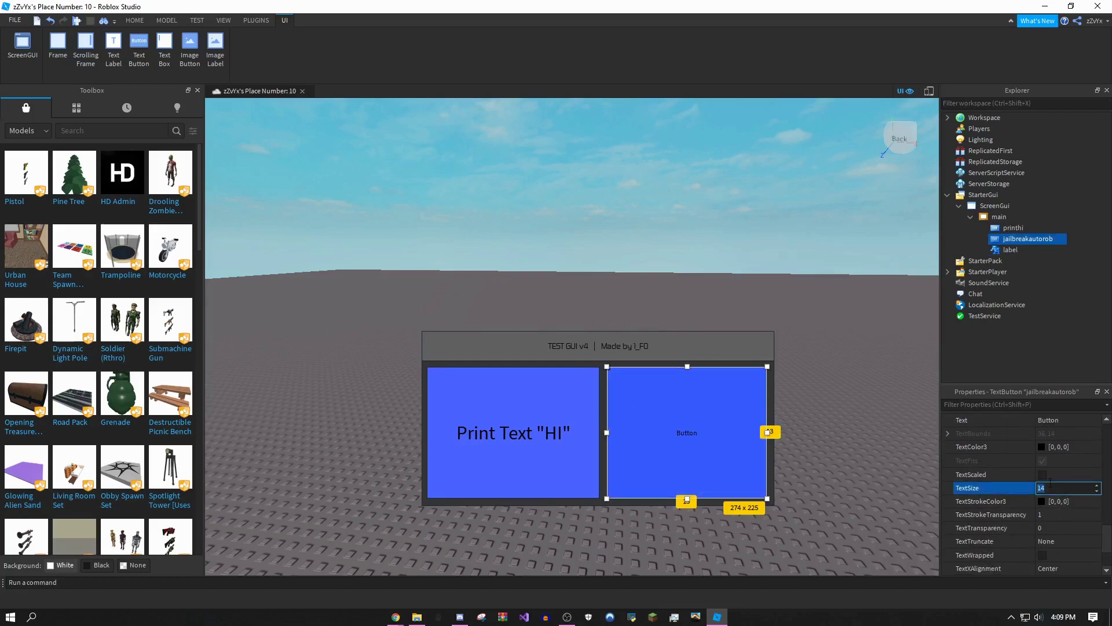
{"action": "type", "text": "40"}
{"action": "key", "text": "Return"}
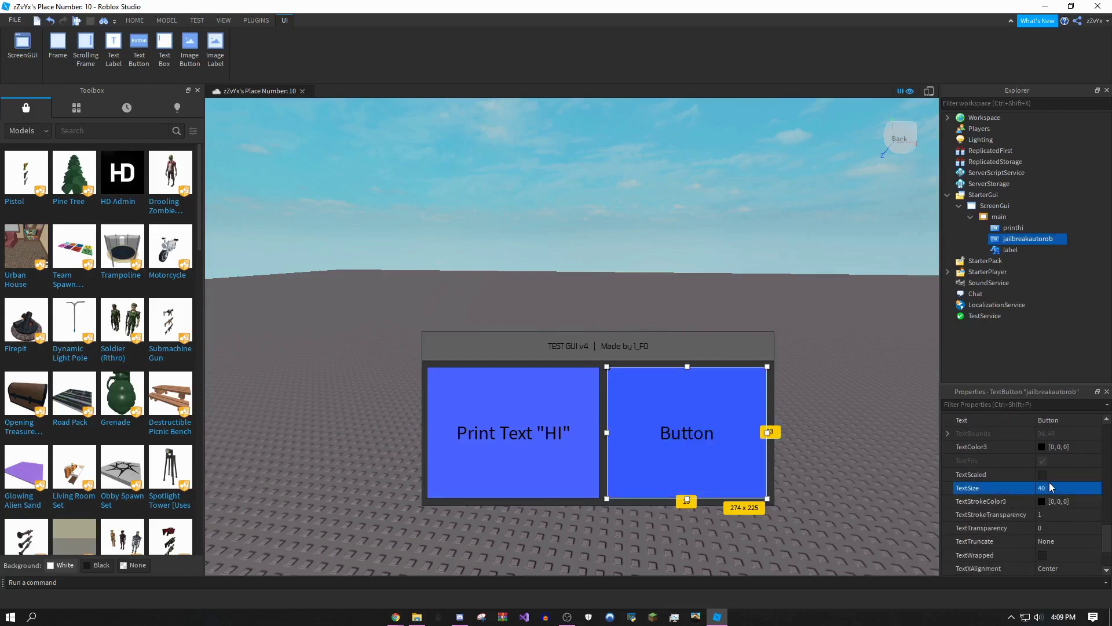
- Change the jailbreakautorob button's Text to 'Jailbreak Auto Rob'
{"action": "left_click", "coordinate": [1052, 488]}
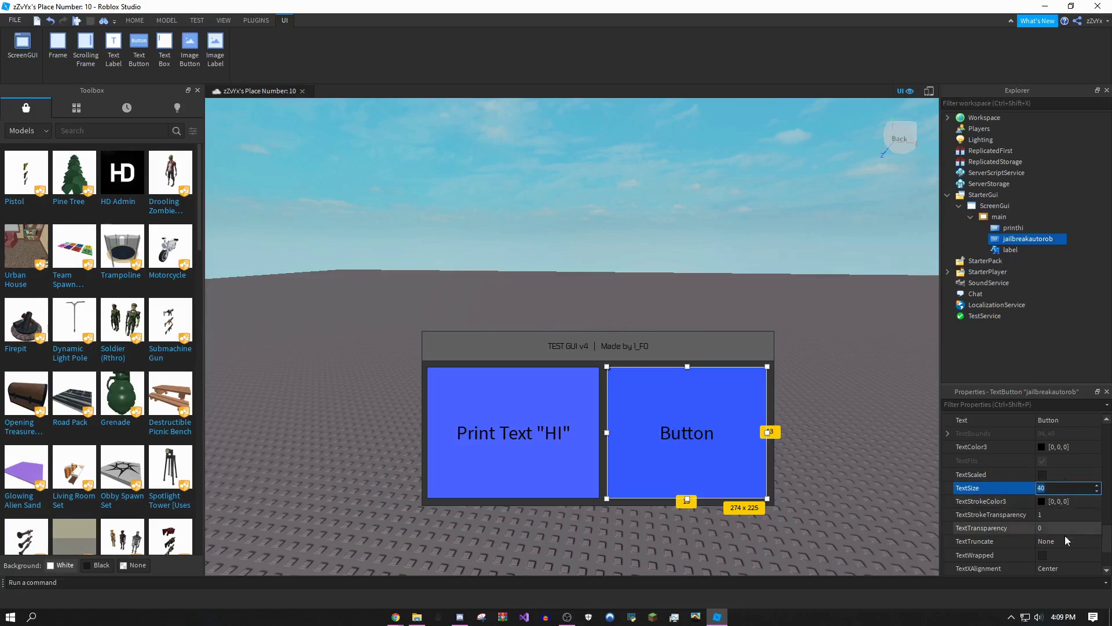
{"action": "left_click", "coordinate": [1050, 422]}
{"action": "type", "text": "Jail"}
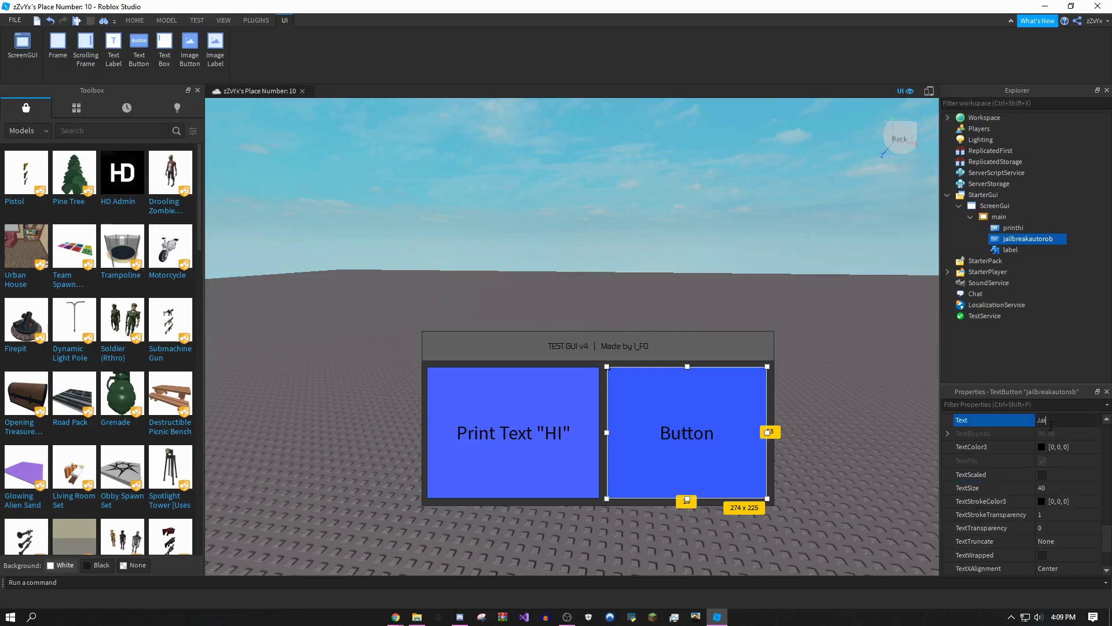
{"action": "type", "text": "break Auto Rob"}
{"action": "left_click", "coordinate": [756, 296]}
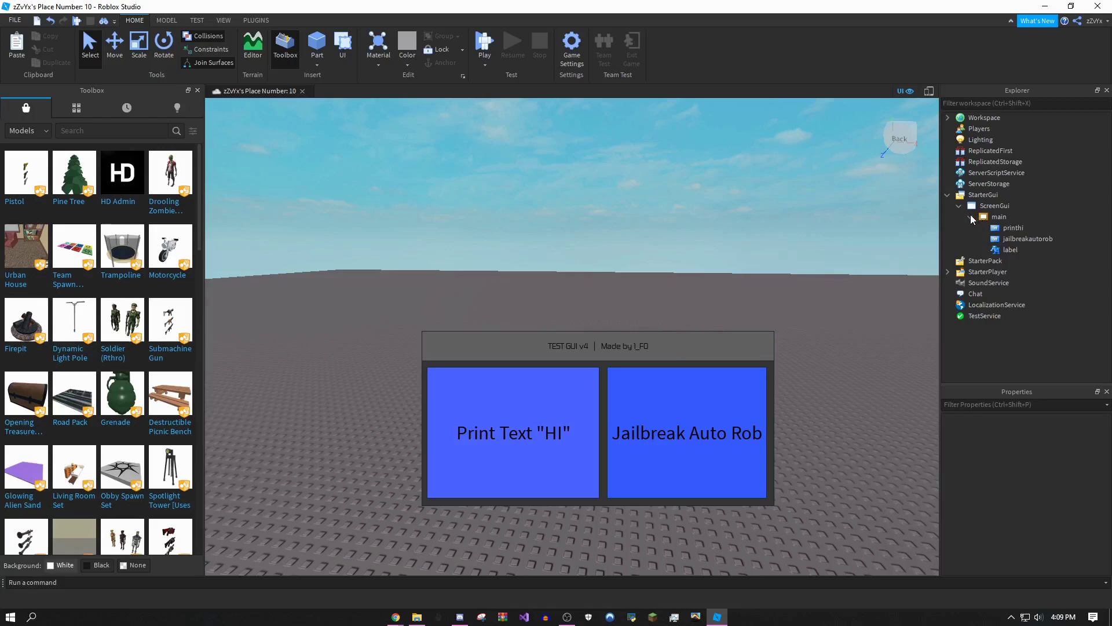
{"action": "key", "text": "alt+Tab"}
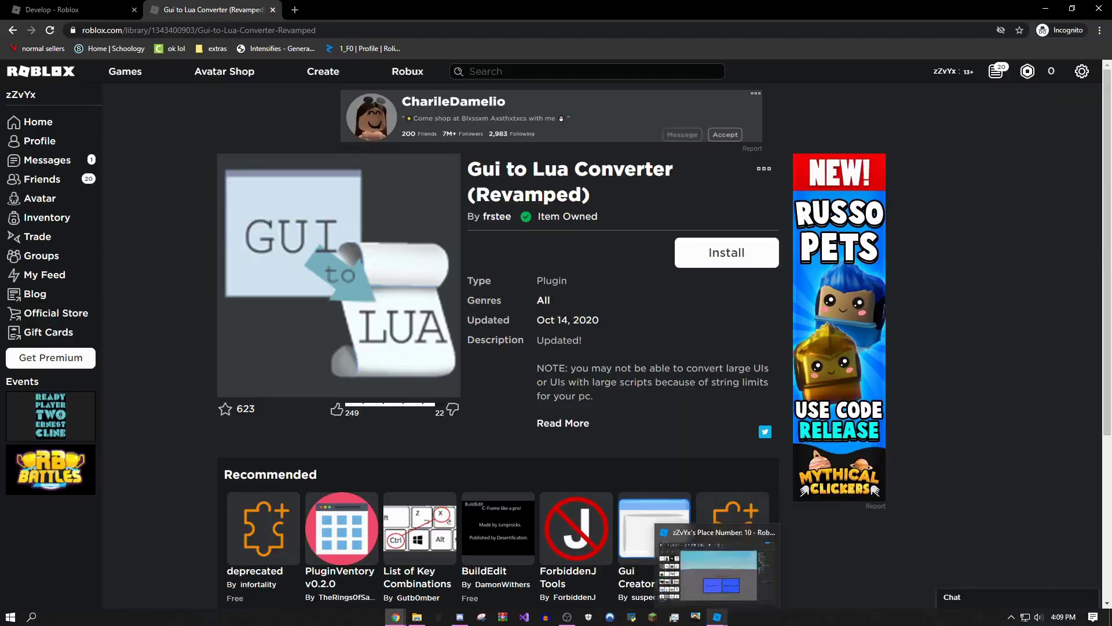
{"action": "left_click", "coordinate": [719, 617]}
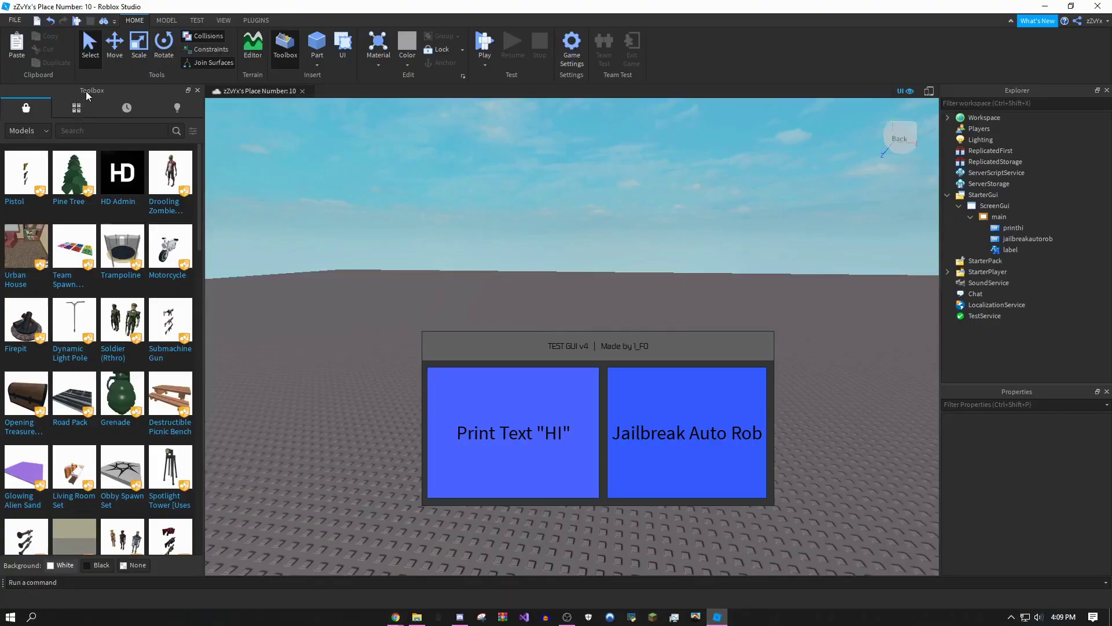
- View the Gui to Lua Converter details under Toolbox Inventory > My Plugins, then close them
{"action": "left_click", "coordinate": [76, 109]}
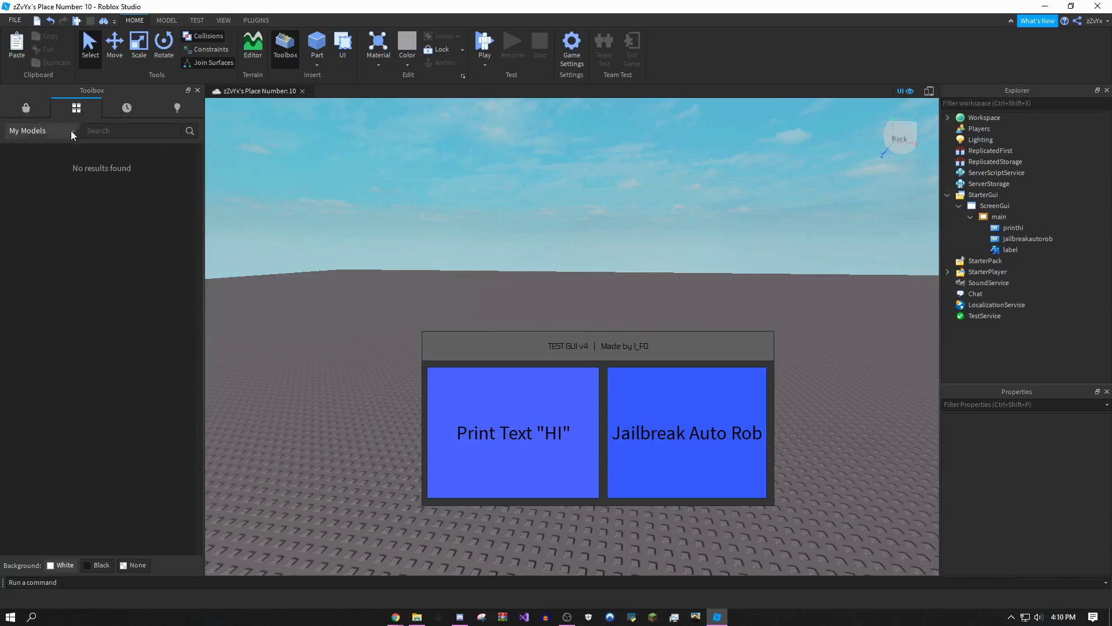
{"action": "left_click", "coordinate": [47, 132]}
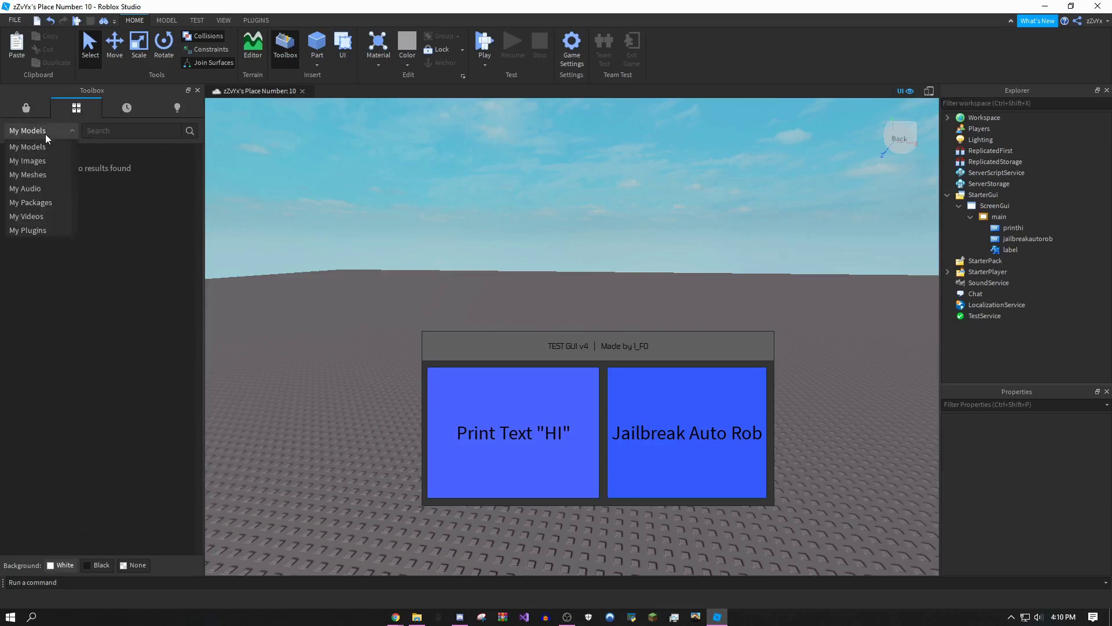
{"action": "left_click", "coordinate": [35, 230]}
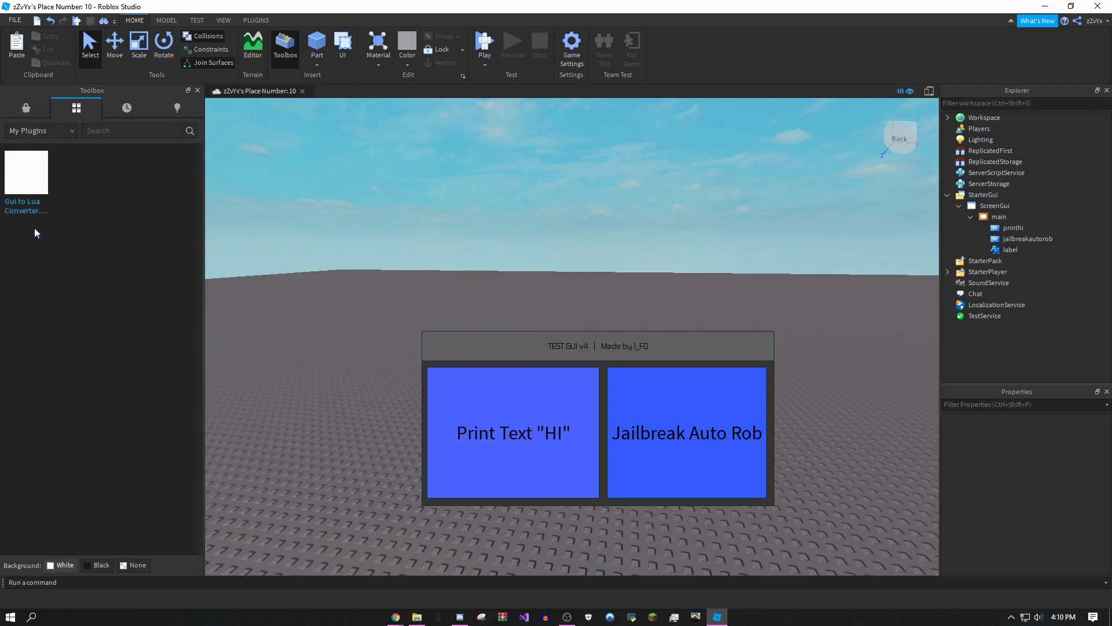
{"action": "left_click", "coordinate": [39, 193]}
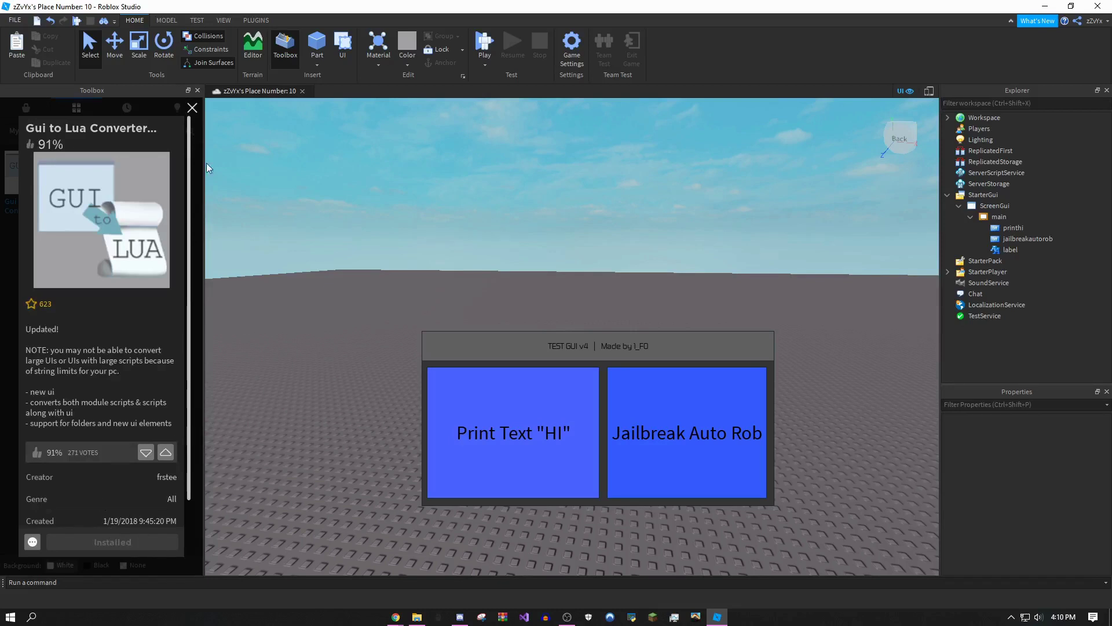
{"action": "left_click", "coordinate": [192, 108]}
{"action": "mouse_move", "coordinate": [997, 198]}
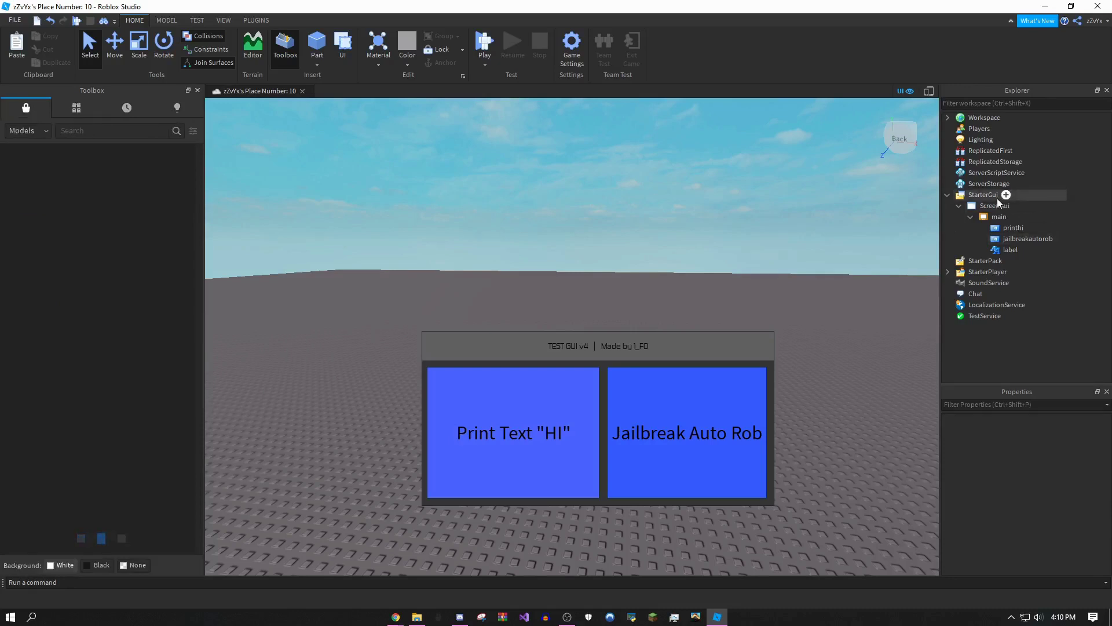
- Collapse ScreenGui, move it from StarterGui into Workspace, and open the Gui to Lua v3.2 panel
{"action": "left_click", "coordinate": [959, 206]}
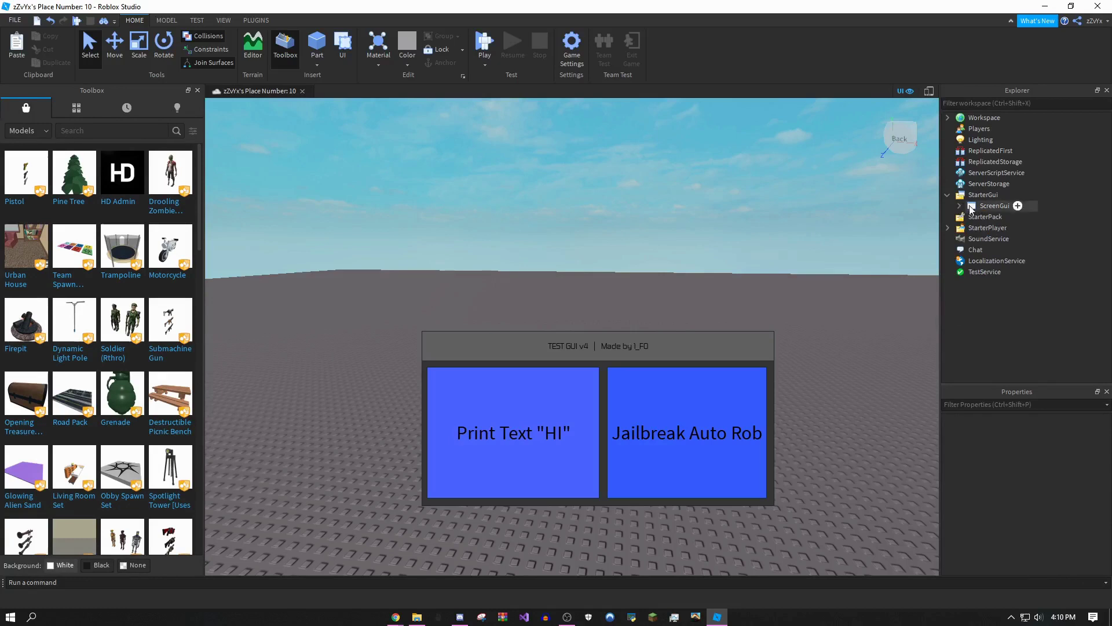
{"action": "left_click_drag", "start_coordinate": [976, 206], "coordinate": [975, 123]}
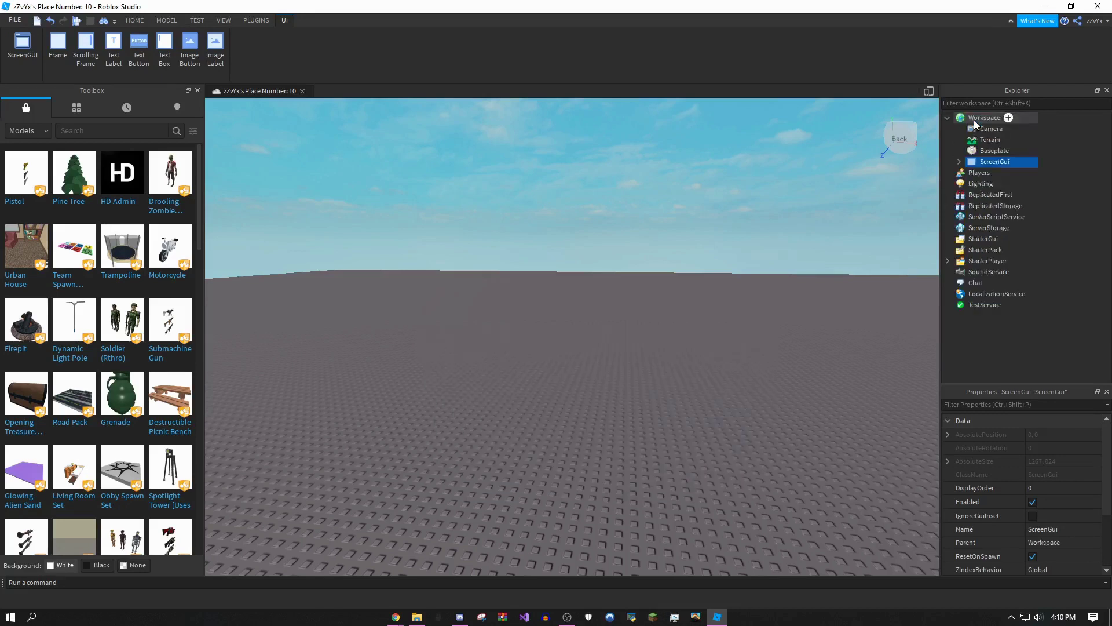
{"action": "left_click", "coordinate": [976, 163]}
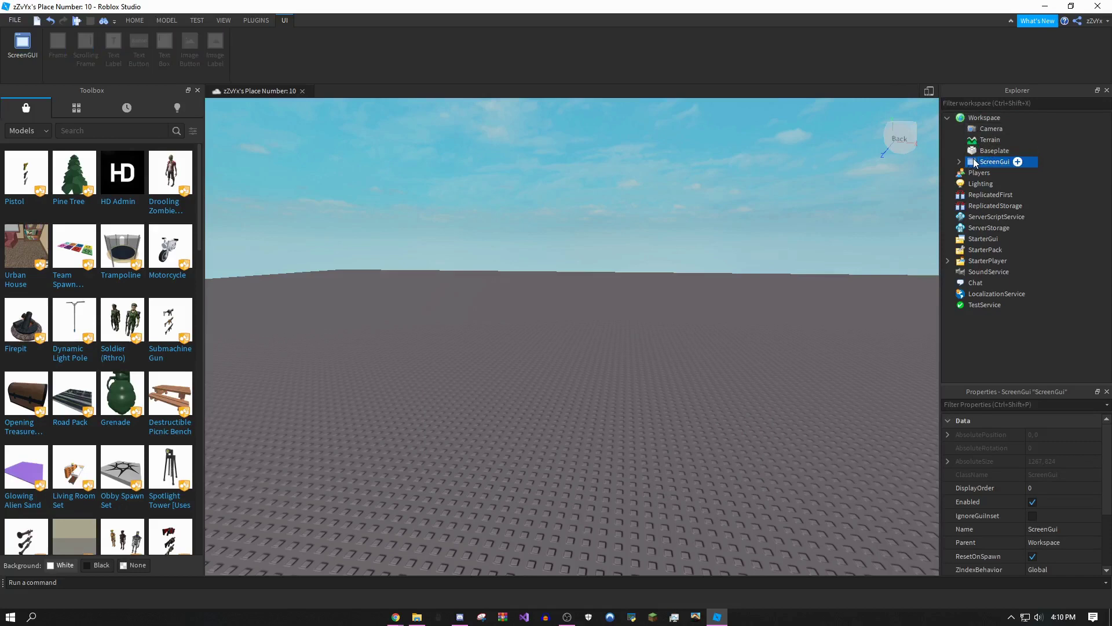
{"action": "left_click", "coordinate": [976, 163]}
{"action": "left_click", "coordinate": [253, 22]}
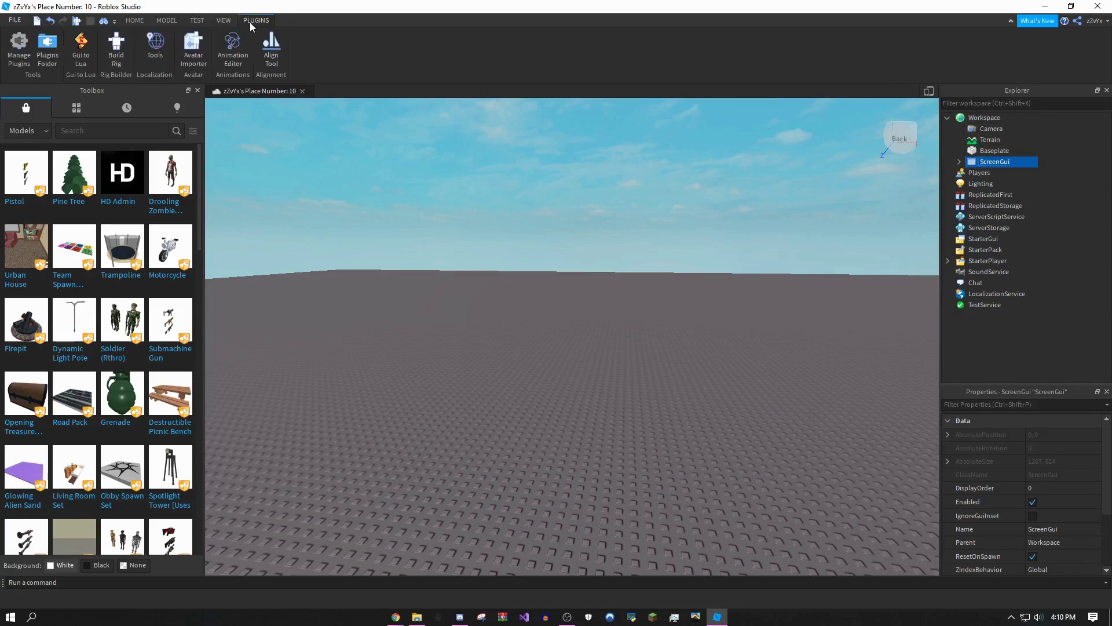
{"action": "left_click", "coordinate": [81, 51]}
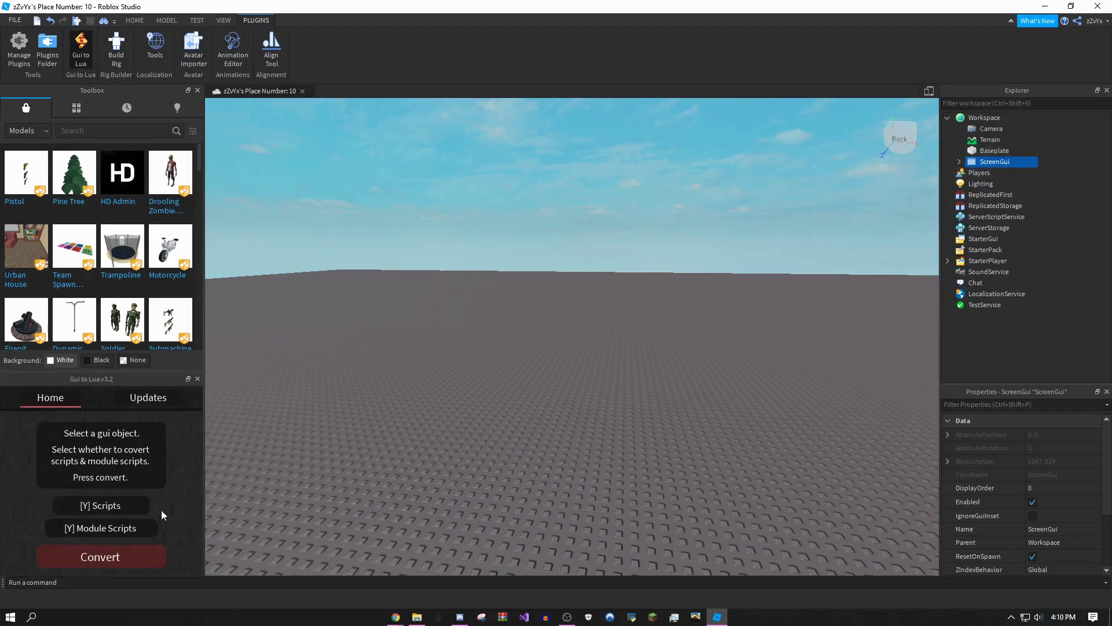
- Convert the ScreenGui into a gui2lua script and delete its header comment lines
{"action": "left_click", "coordinate": [128, 557]}
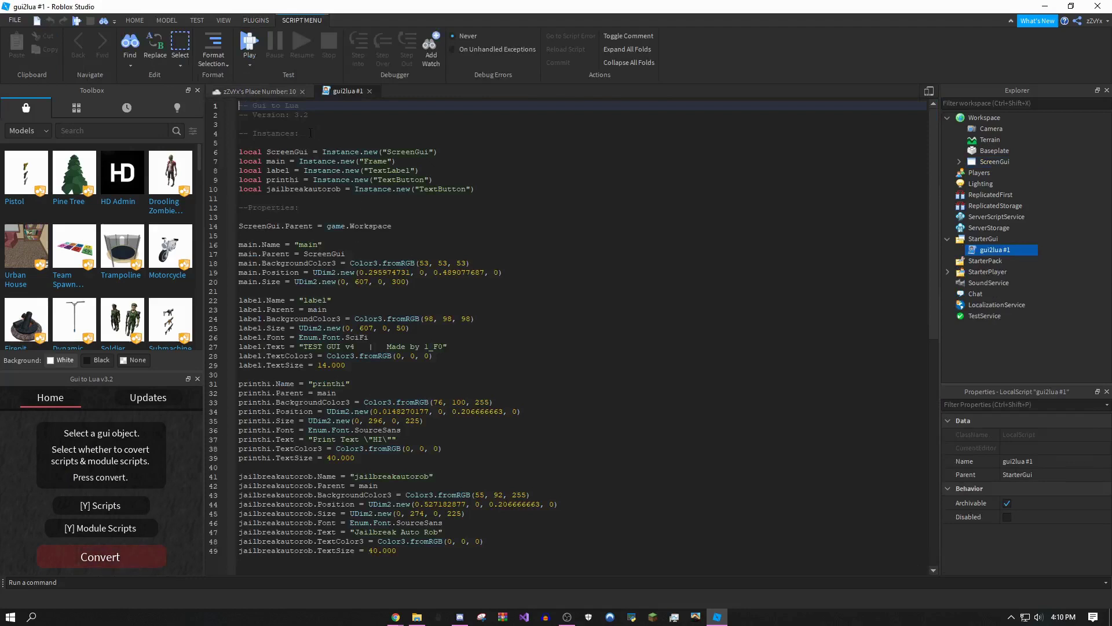
{"action": "left_click_drag", "start_coordinate": [311, 133], "coordinate": [239, 105]}
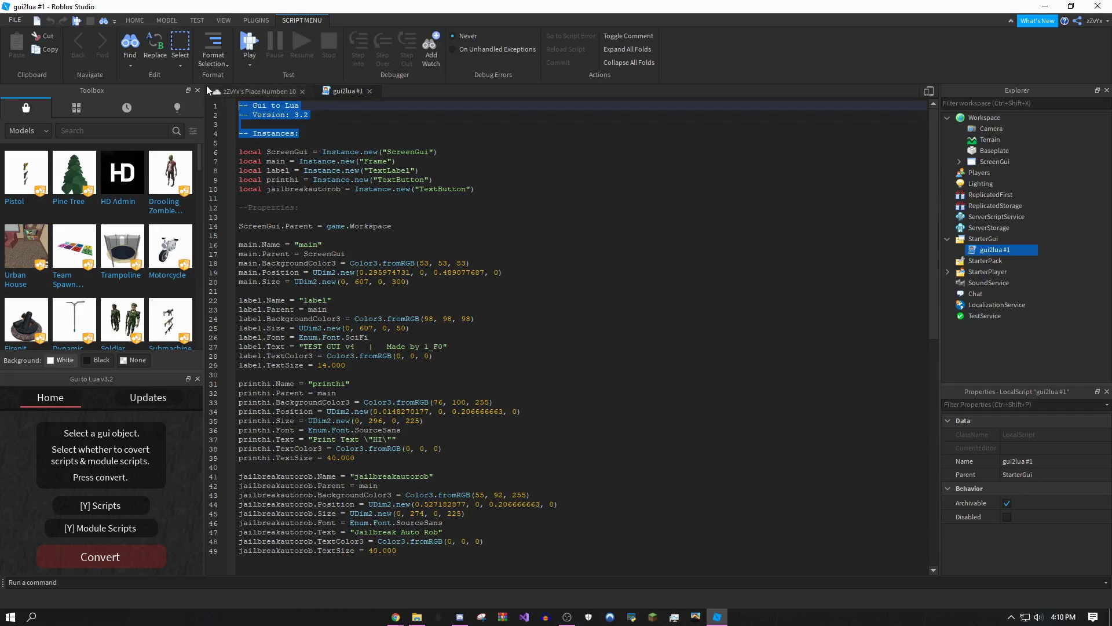
{"action": "key", "text": "BackSpace"}
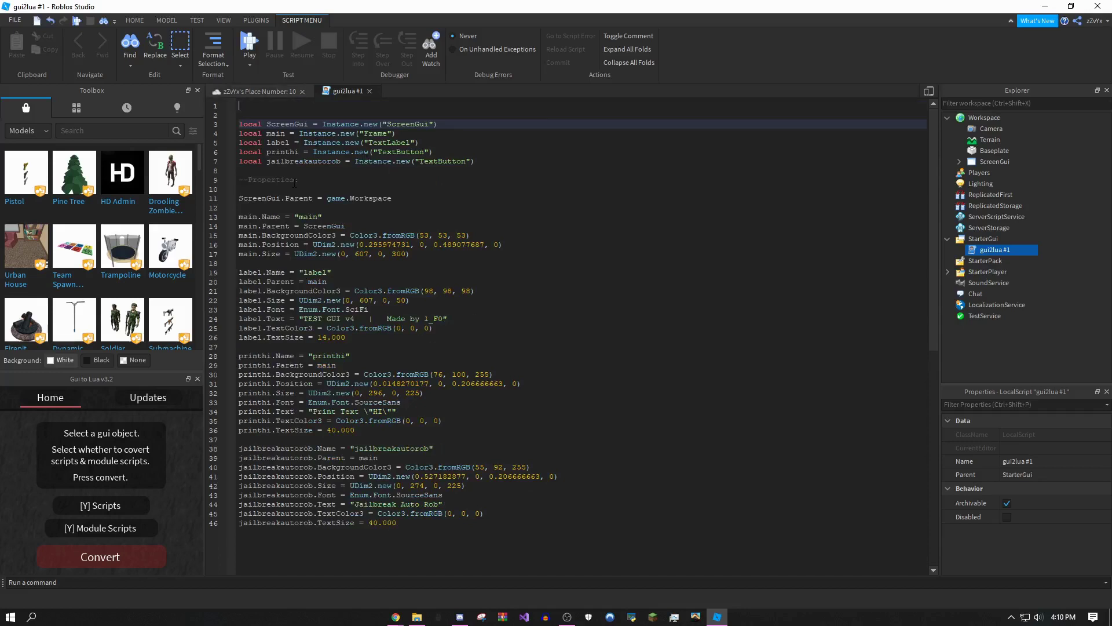
- Change line 11 so the ScreenGui parent is game.CoreGui instead of Workspace
{"action": "left_click", "coordinate": [449, 198]}
{"action": "key", "text": "shift+Left"}
{"action": "key", "text": "shift+Left"}
{"action": "key", "text": "shift+Left"}
{"action": "key", "text": "shift+Left"}
{"action": "key", "text": "shift+Left"}
{"action": "key", "text": "shift+Left"}
{"action": "key", "text": "shift+Left"}
{"action": "key", "text": "shift+Left"}
{"action": "key", "text": "shift+Left"}
{"action": "key", "text": "Right"}
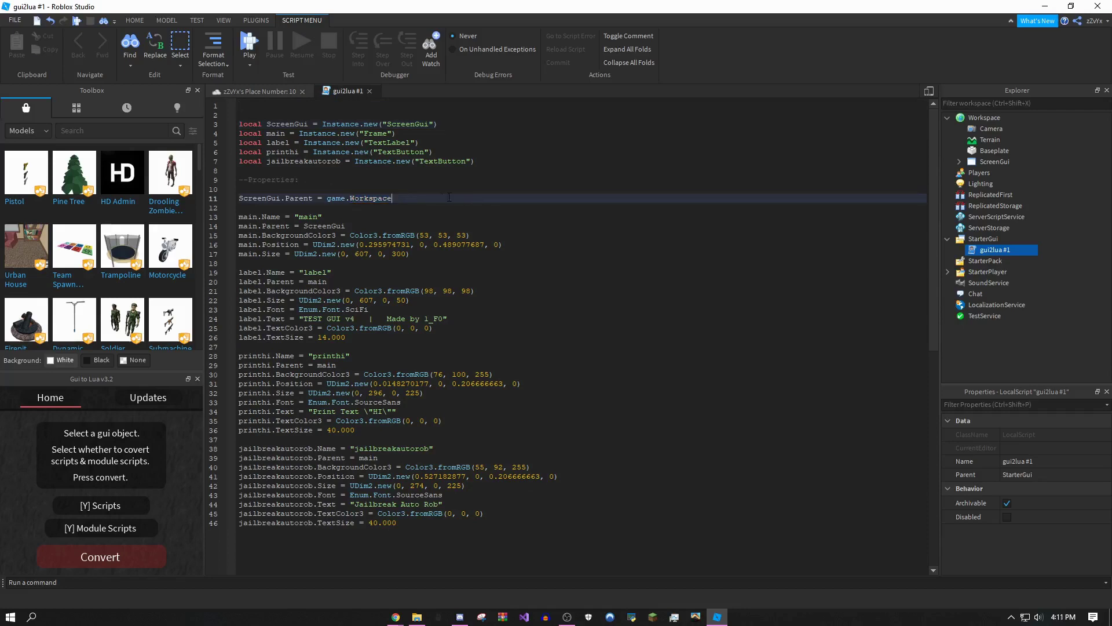
{"action": "left_click_drag", "start_coordinate": [404, 198], "coordinate": [351, 201]}
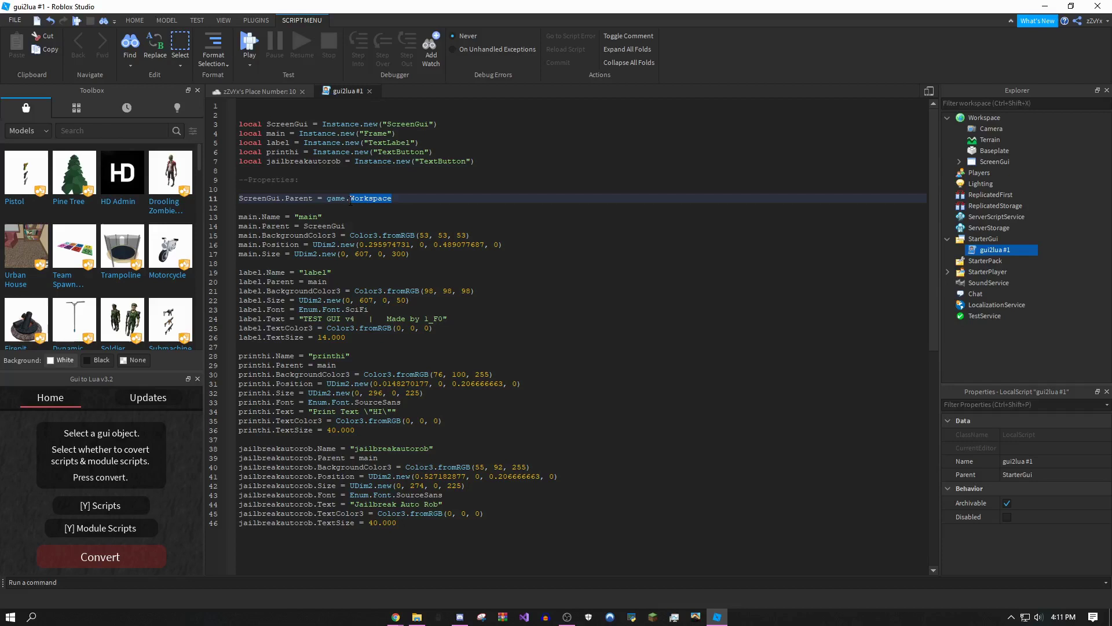
{"action": "type", "text": "Core"}
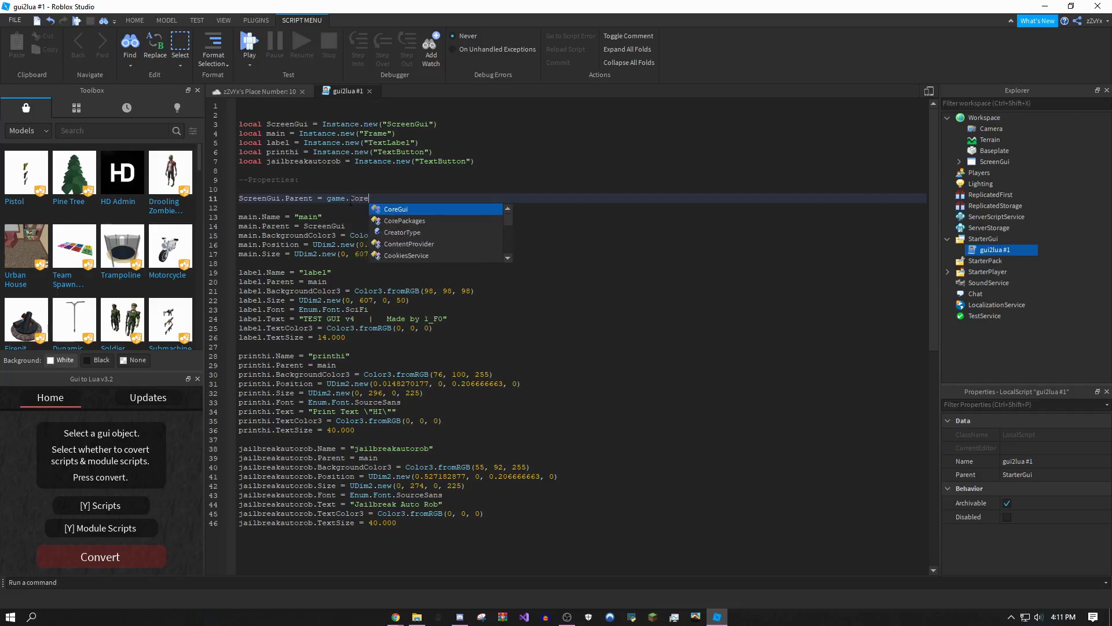
{"action": "type", "text": "Gui"}
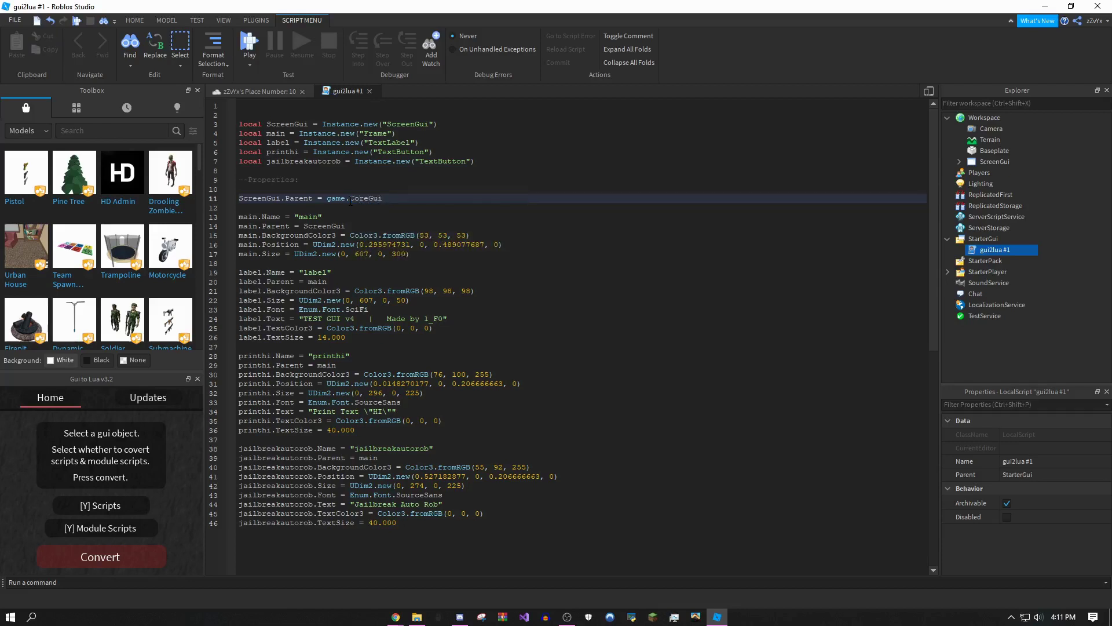
{"action": "left_click", "coordinate": [391, 209]}
{"action": "left_click_drag", "start_coordinate": [391, 198], "coordinate": [350, 199]}
- Add a main.Active = true line after the main frame size line
{"action": "left_click", "coordinate": [415, 255]}
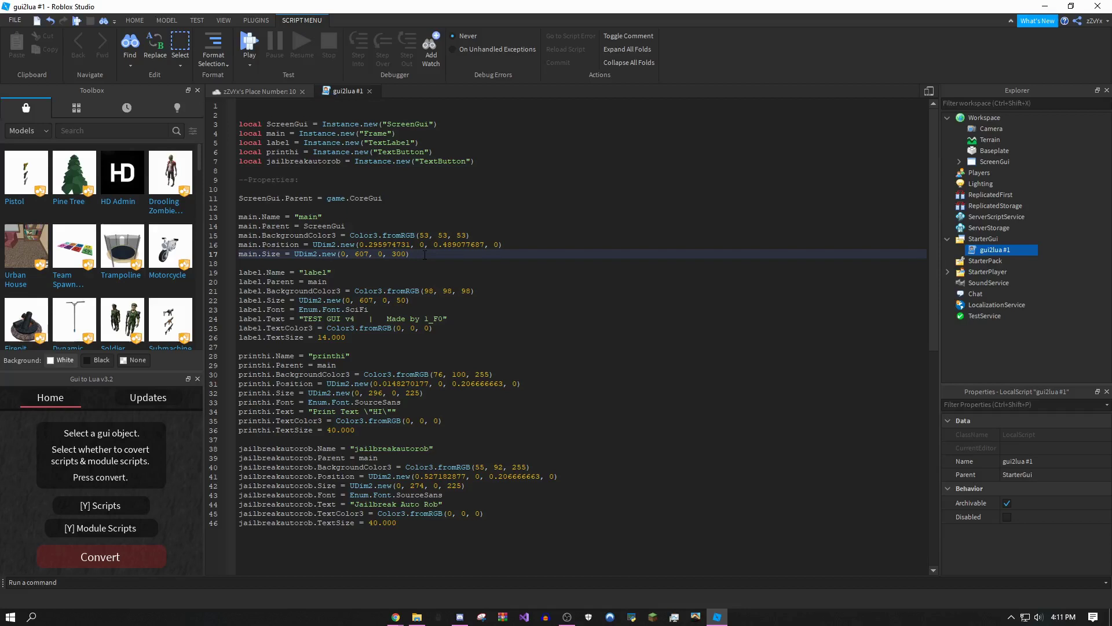
{"action": "key", "text": "Return"}
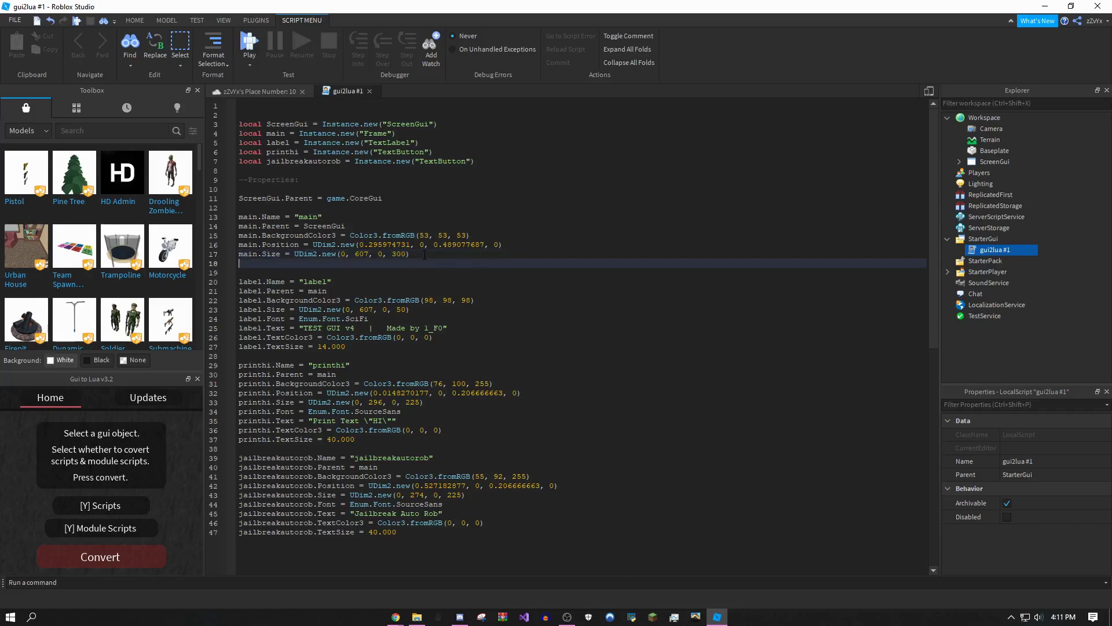
{"action": "type", "text": "main"}
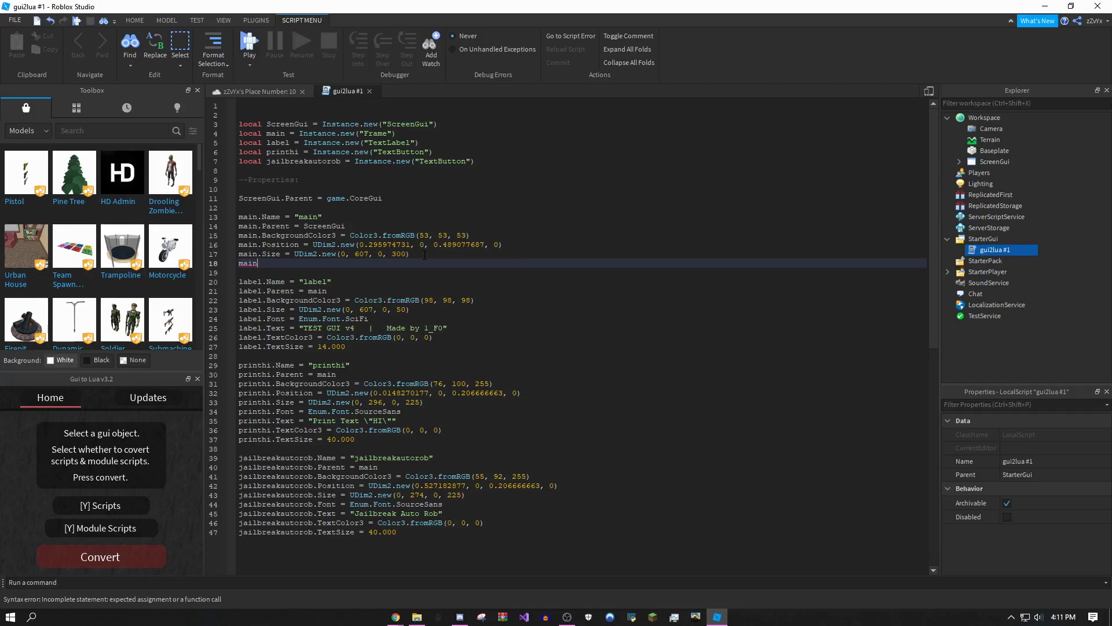
{"action": "type", "text": "."}
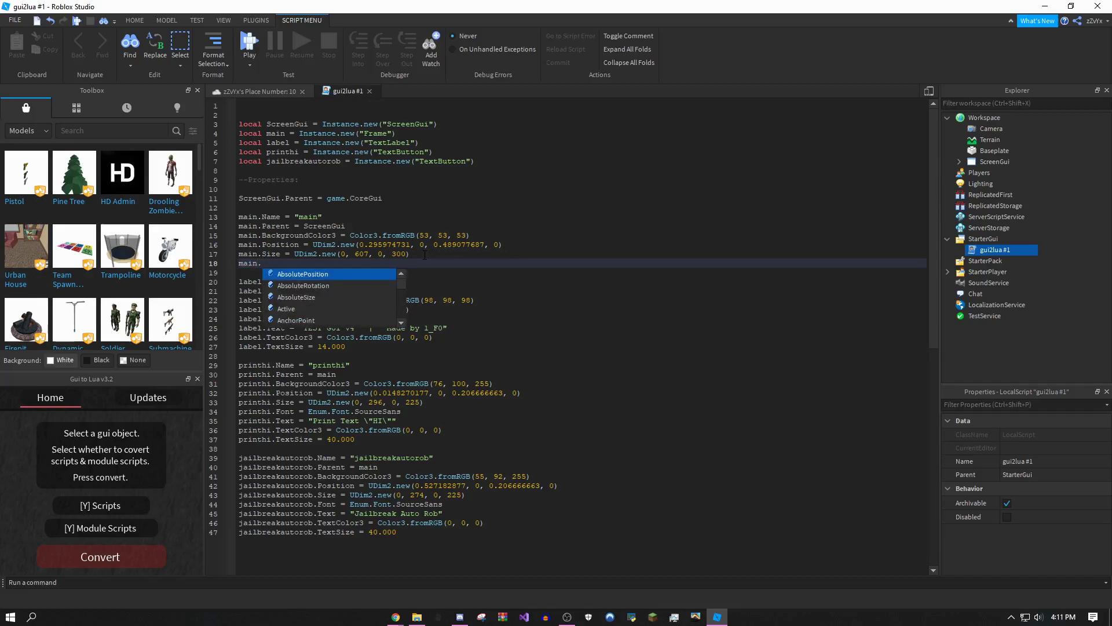
{"action": "type", "text": "Active"}
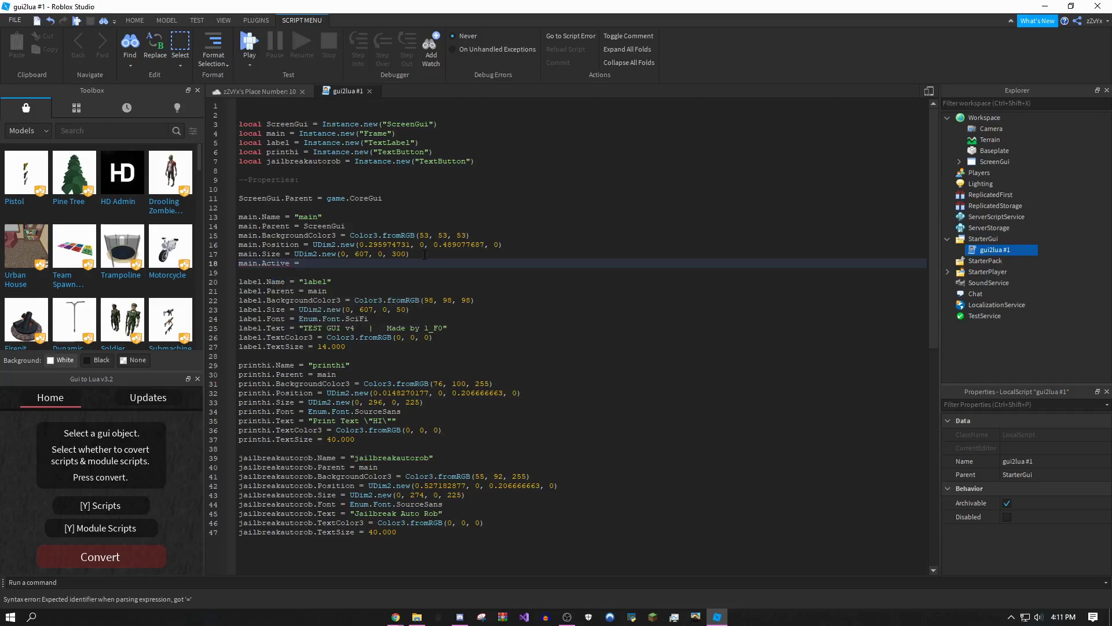
{"action": "type", "text": "= true"}
- Duplicate the main.Active line below it and change Active to Draggable
{"action": "key", "text": "shift+Home"}
{"action": "key", "text": "ctrl+c"}
{"action": "key", "text": "End"}
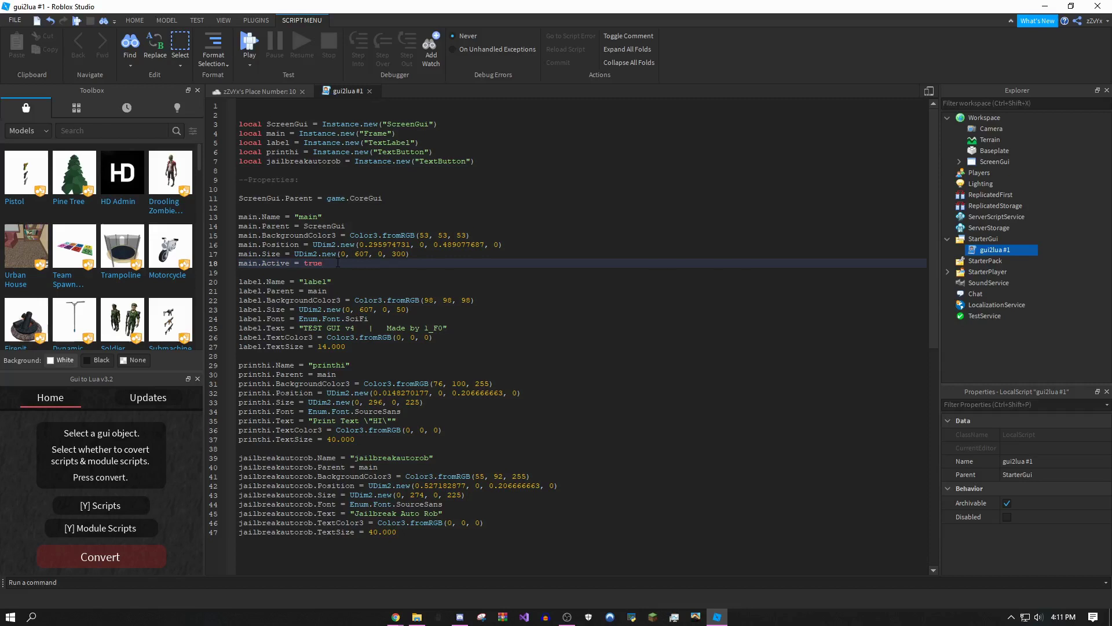
{"action": "key", "text": "Return"}
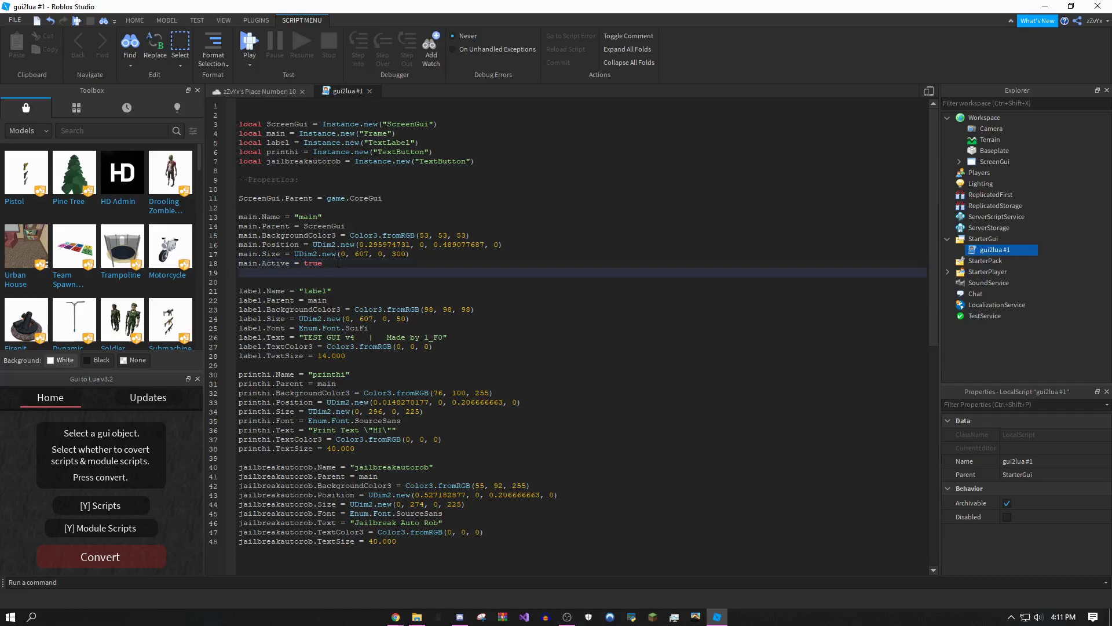
{"action": "key", "text": "ctrl+v"}
{"action": "double_click", "coordinate": [263, 272]}
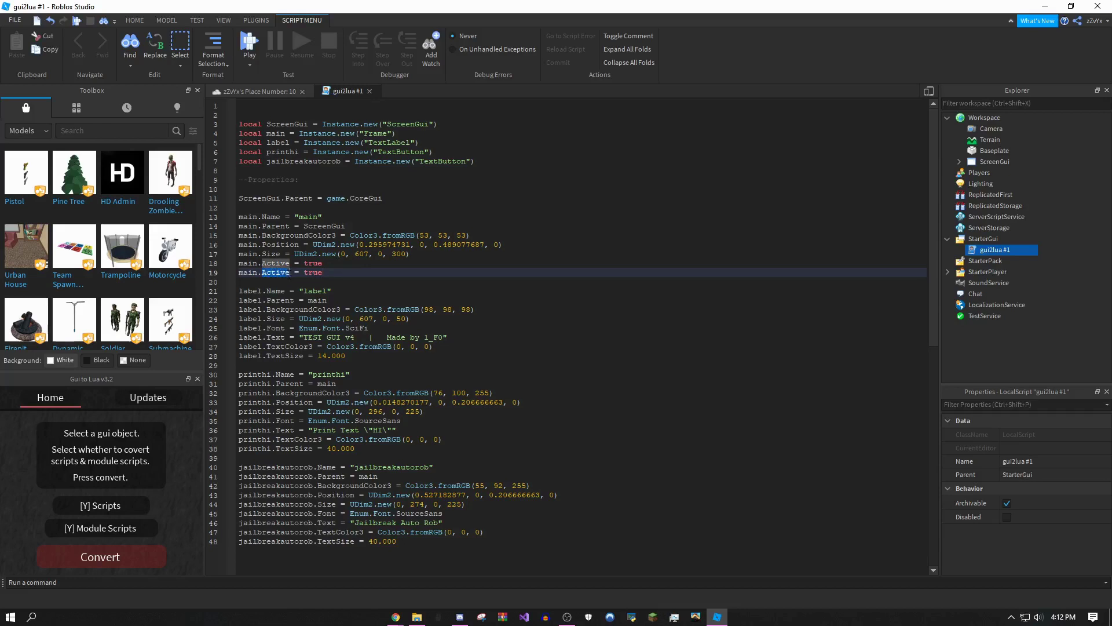
{"action": "double_click", "coordinate": [282, 273]}
{"action": "type", "text": "D"}
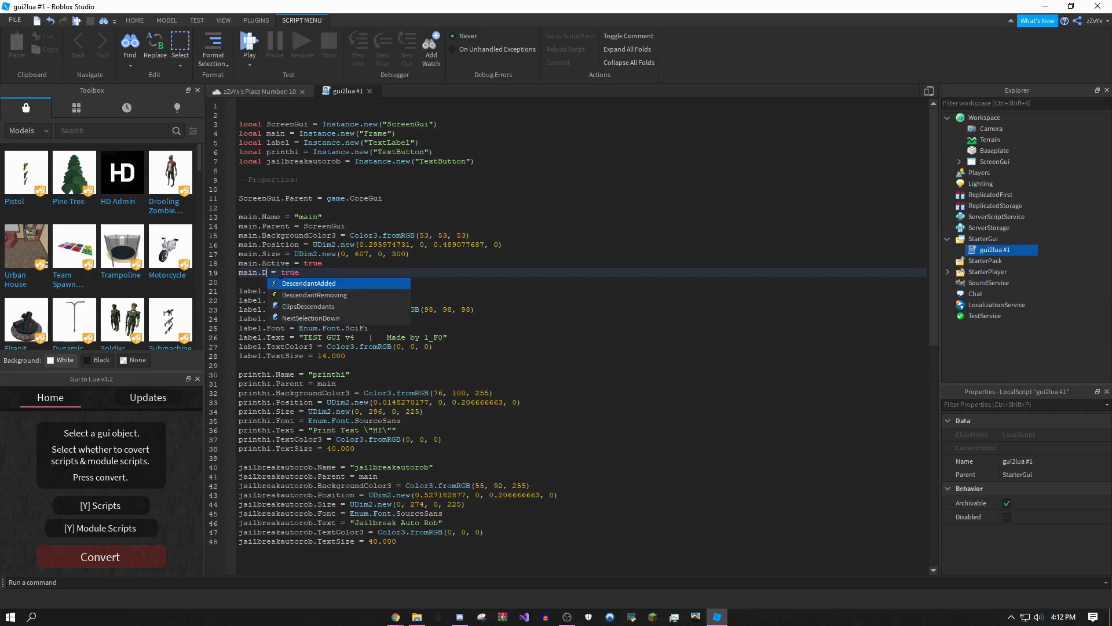
{"action": "type", "text": "ragga"}
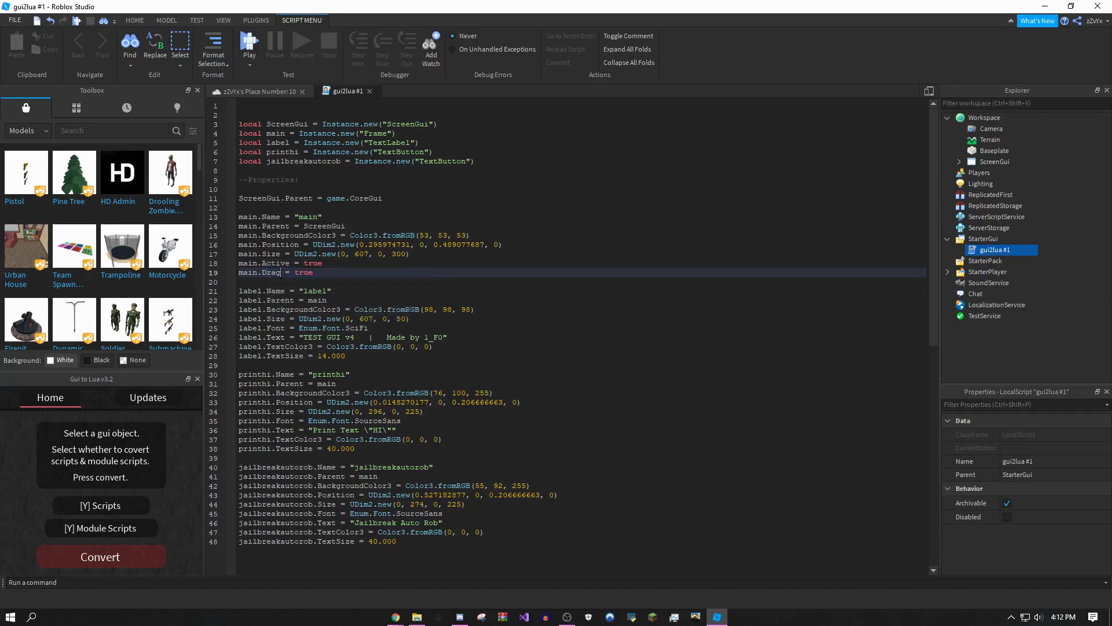
{"action": "type", "text": "ble"}
- Paste the MouseButton1Down:connect template from the browser onto a new line after line 38
{"action": "left_click", "coordinate": [362, 448]}
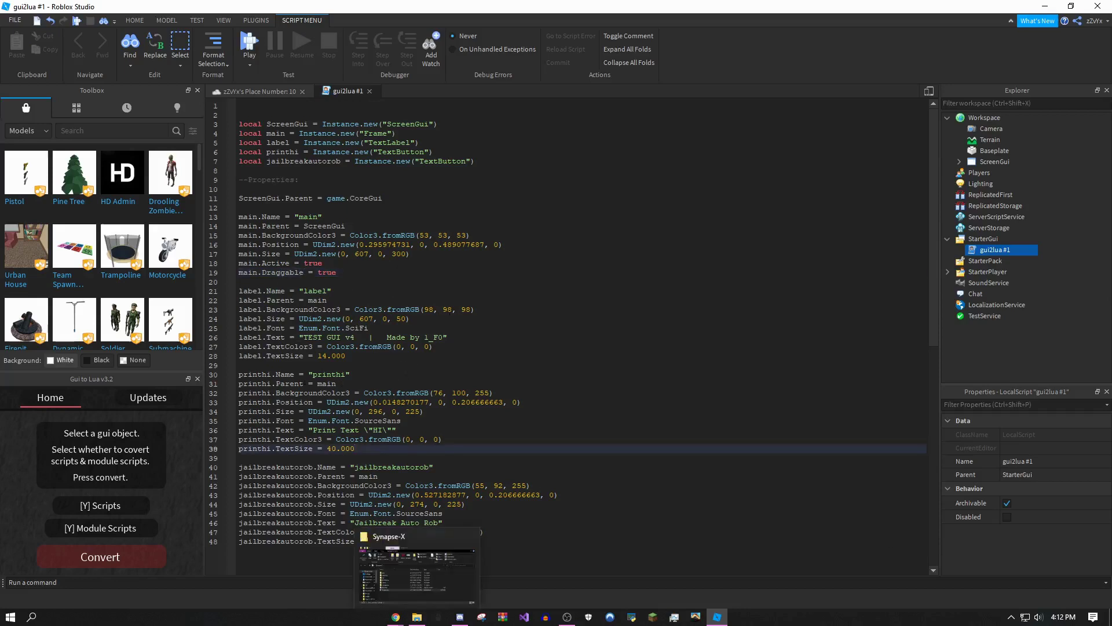
{"action": "key", "text": "alt+Tab"}
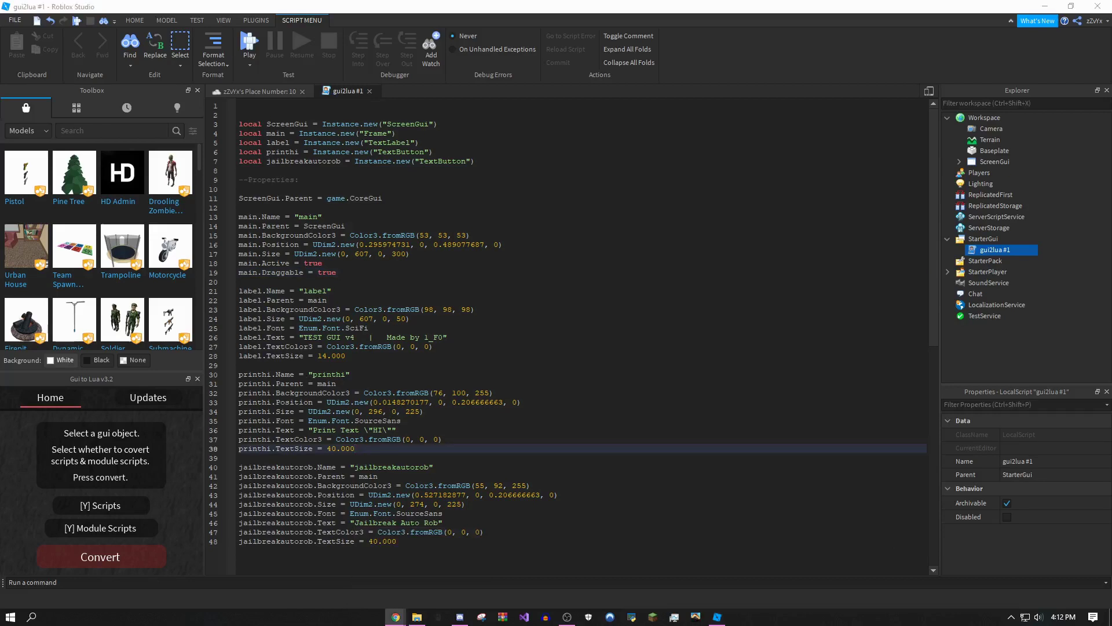
{"action": "left_click", "coordinate": [370, 447]}
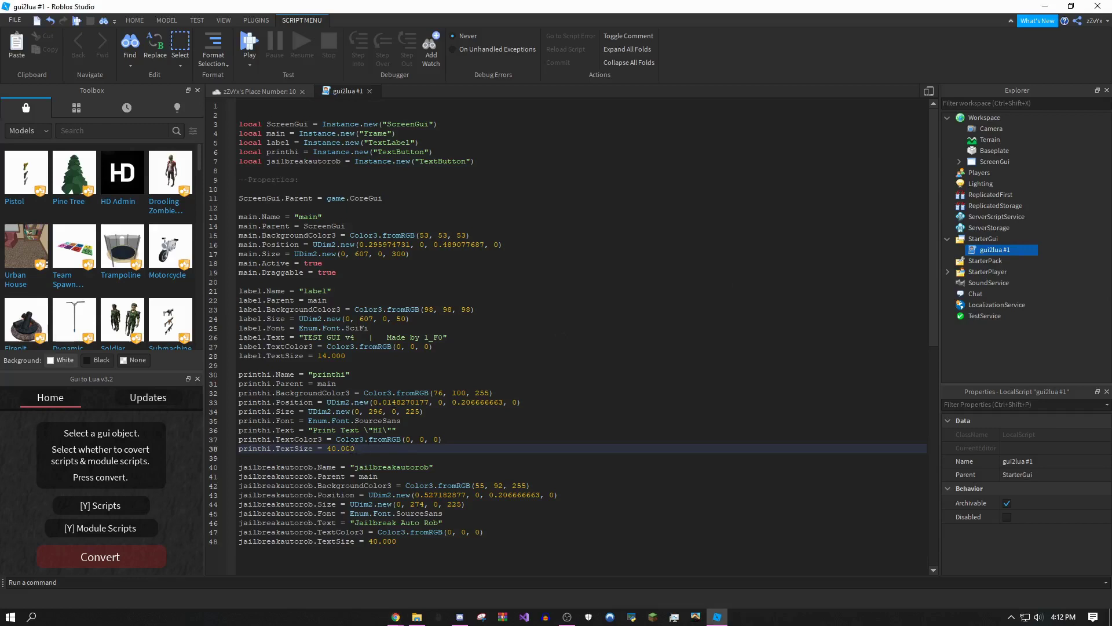
{"action": "key", "text": "Return"}
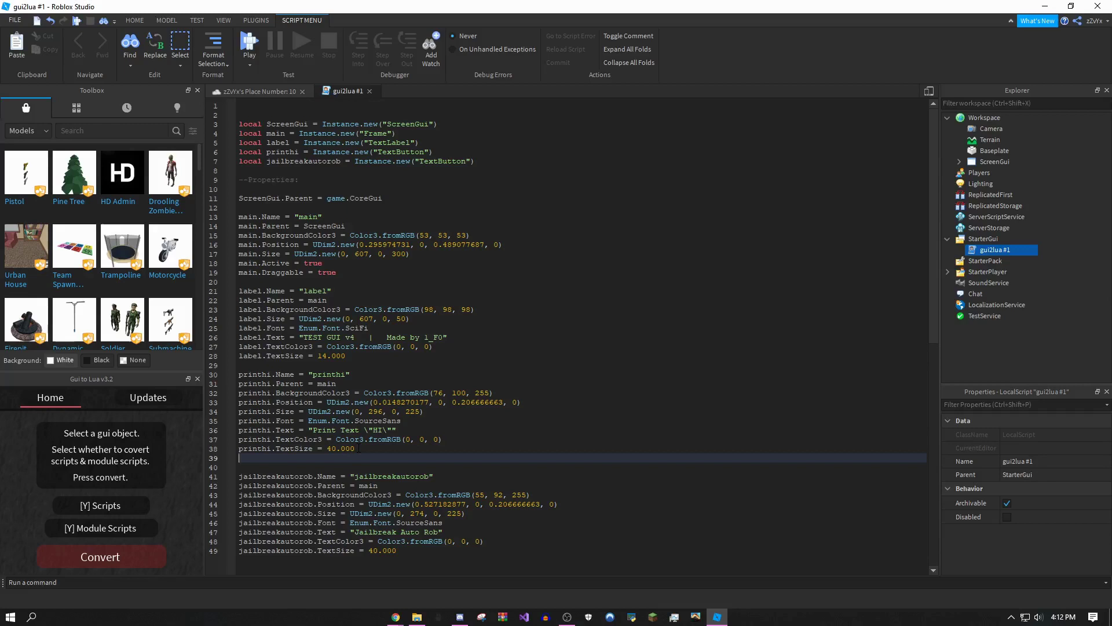
{"action": "key", "text": "ctrl+v"}
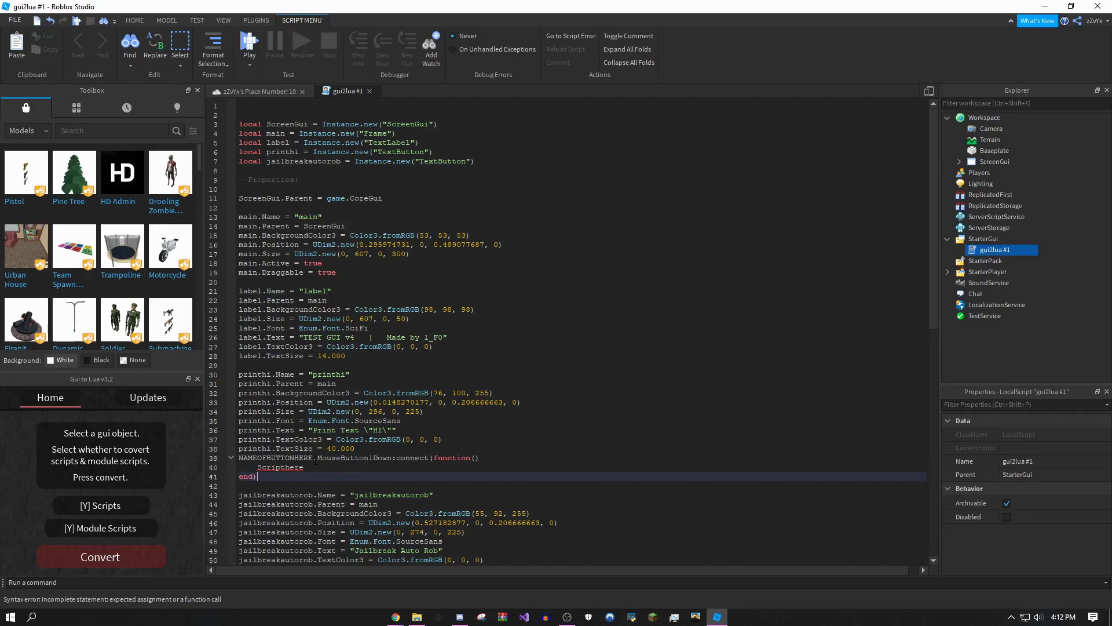
- Replace NAMEOFBUTTONHERE with printhi and Scripthere with print('hi')
{"action": "left_click_drag", "start_coordinate": [313, 457], "coordinate": [239, 458]}
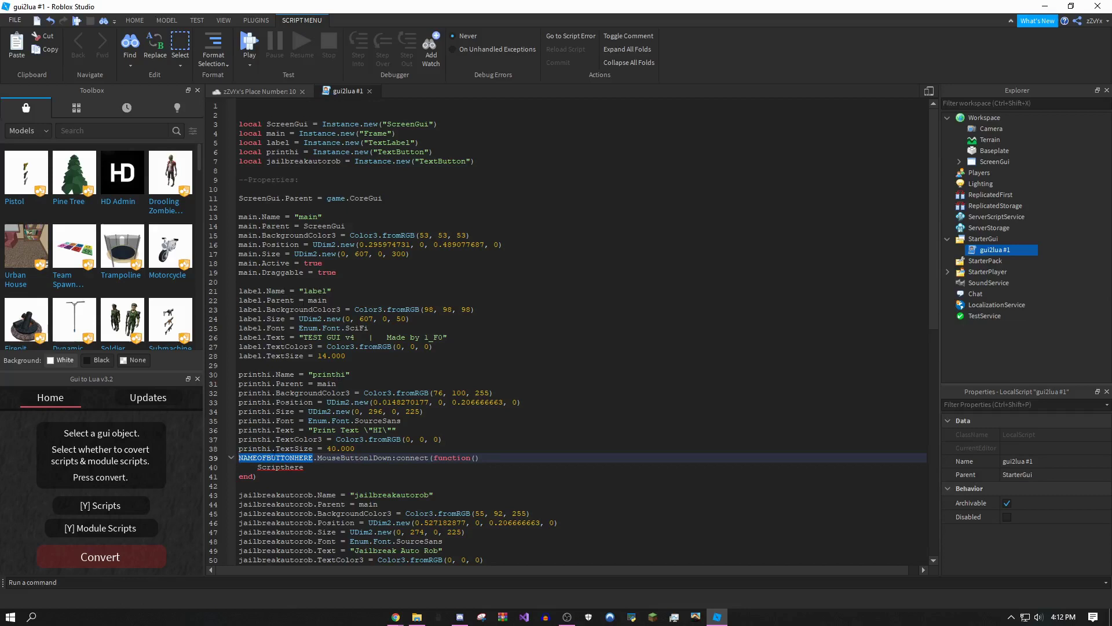
{"action": "type", "text": "printhi"}
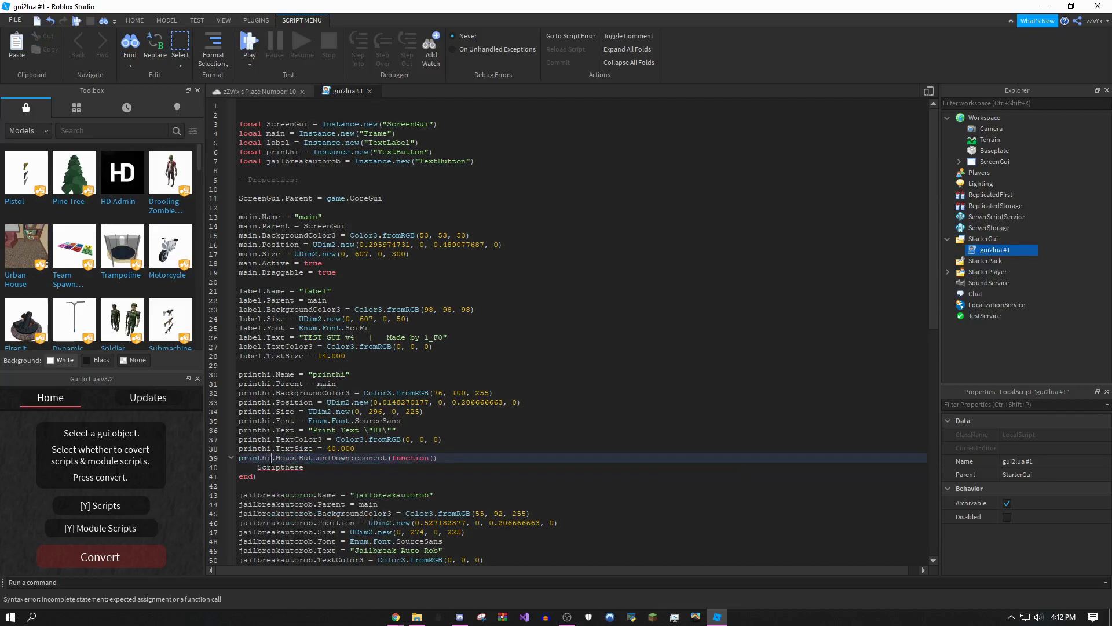
{"action": "double_click", "coordinate": [281, 467]}
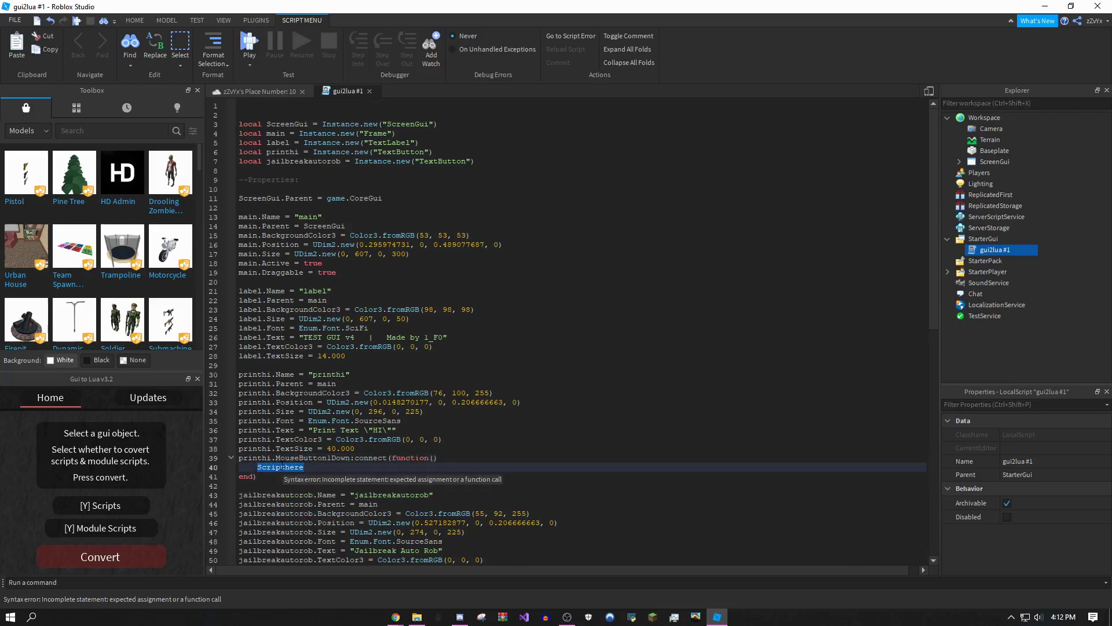
{"action": "type", "text": "print"}
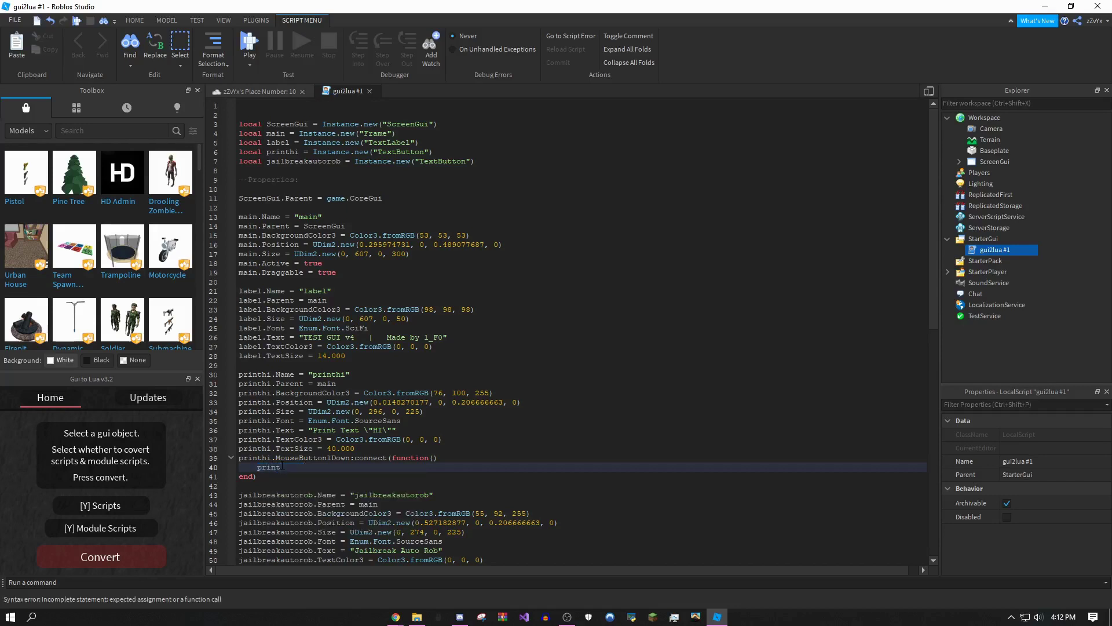
{"action": "type", "text": "('hi'"}
{"action": "scroll", "coordinate": [283, 467], "scroll_direction": "down", "scroll_amount": 3}
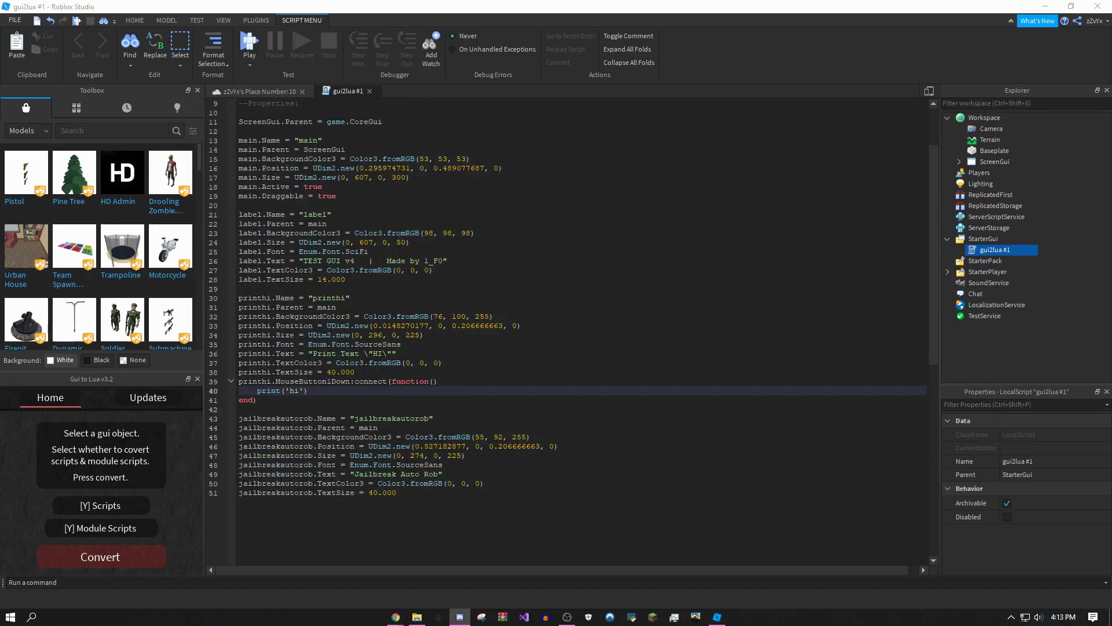
- Open the AutoRob script from the Synapse-X scripts folder in Notepad
{"action": "key", "text": "alt+Tab"}
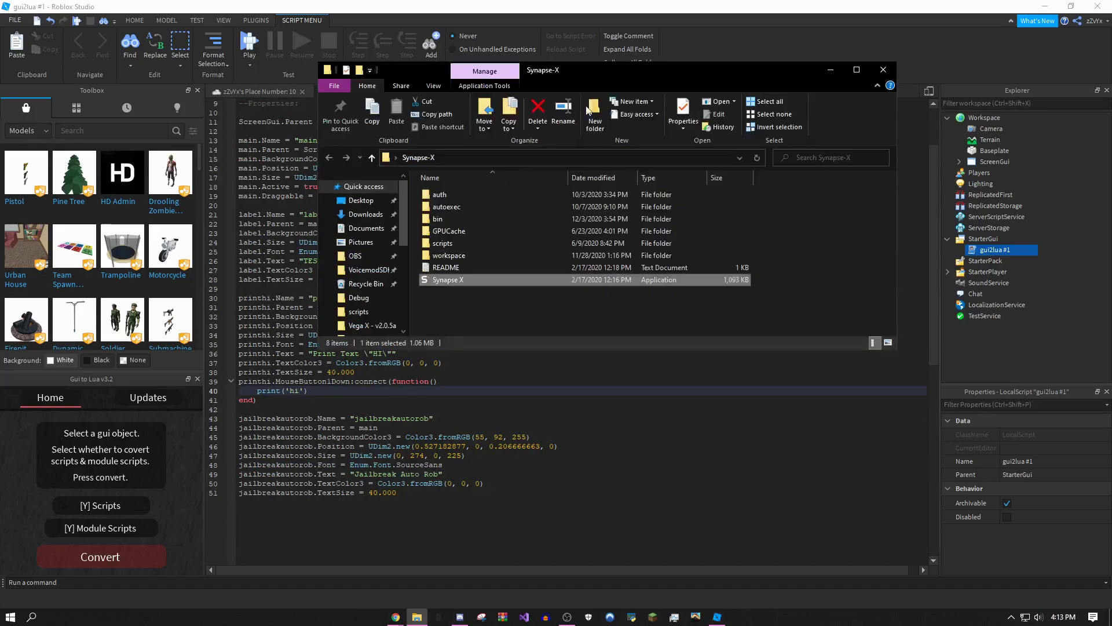
{"action": "double_click", "coordinate": [458, 241]}
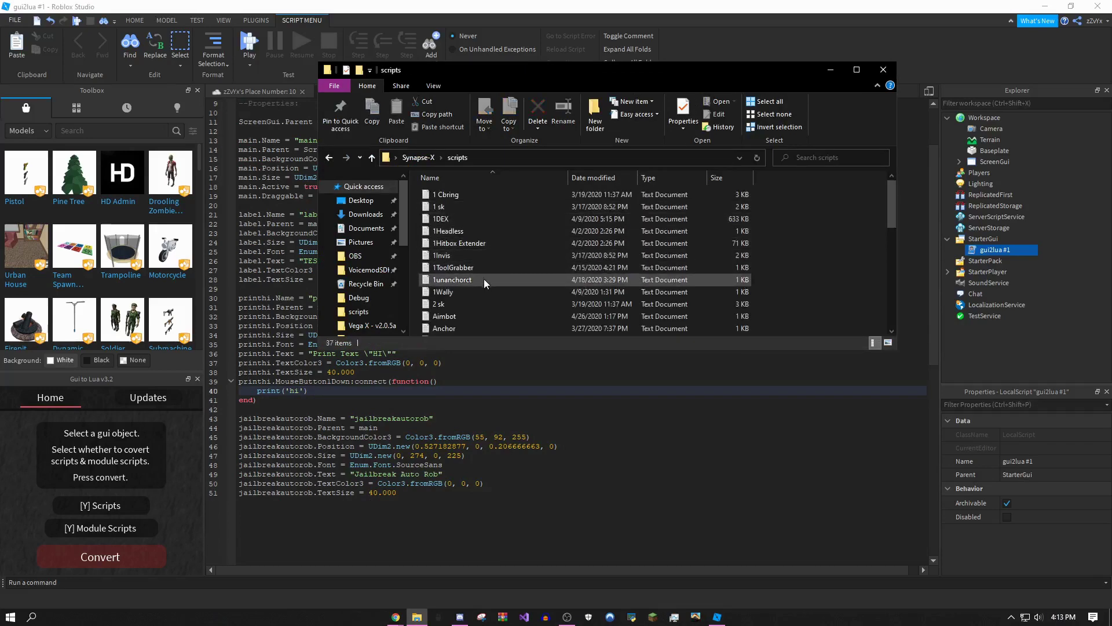
{"action": "scroll", "coordinate": [482, 280], "scroll_direction": "down", "scroll_amount": 1}
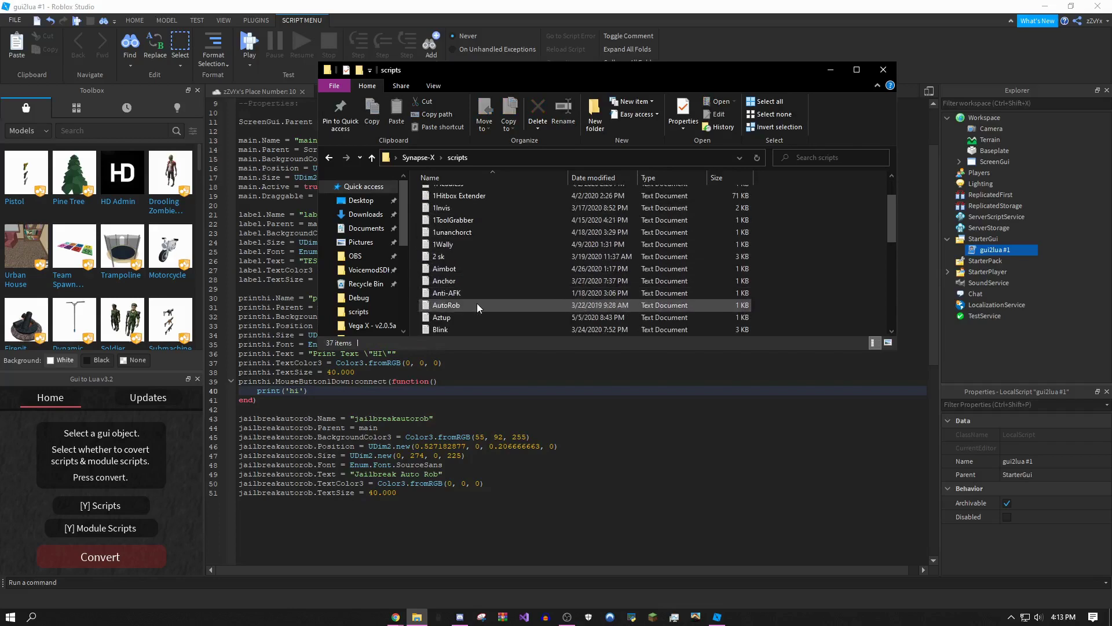
{"action": "double_click", "coordinate": [478, 304]}
- Copy the AutoRob loadstring line and close Notepad
{"action": "left_click", "coordinate": [843, 78]}
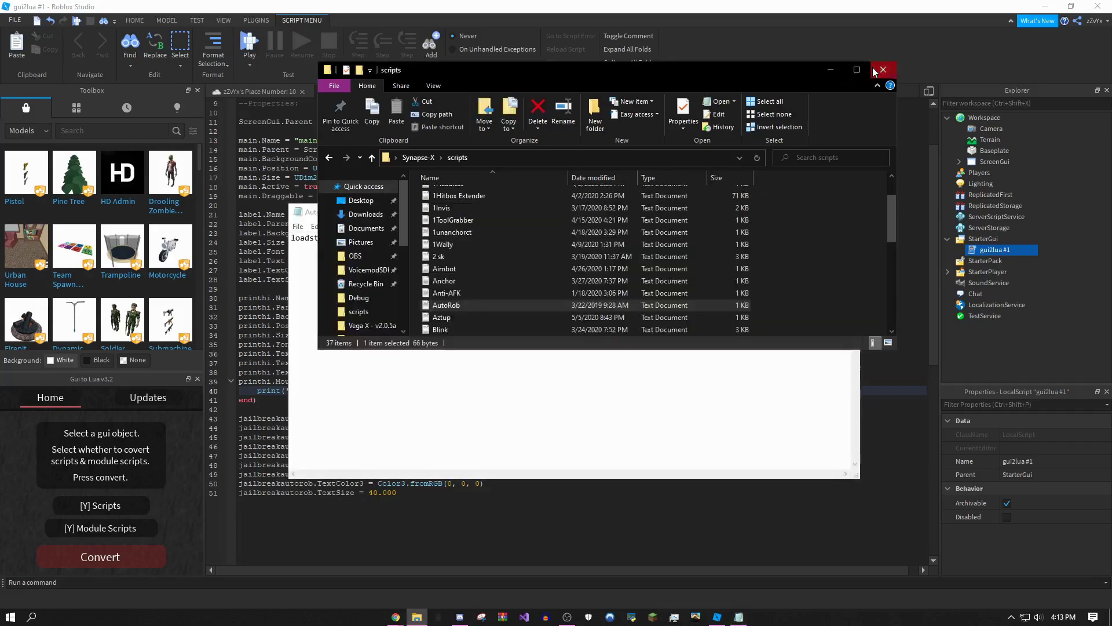
{"action": "left_click", "coordinate": [830, 70]}
{"action": "left_click_drag", "start_coordinate": [628, 215], "coordinate": [780, 237]}
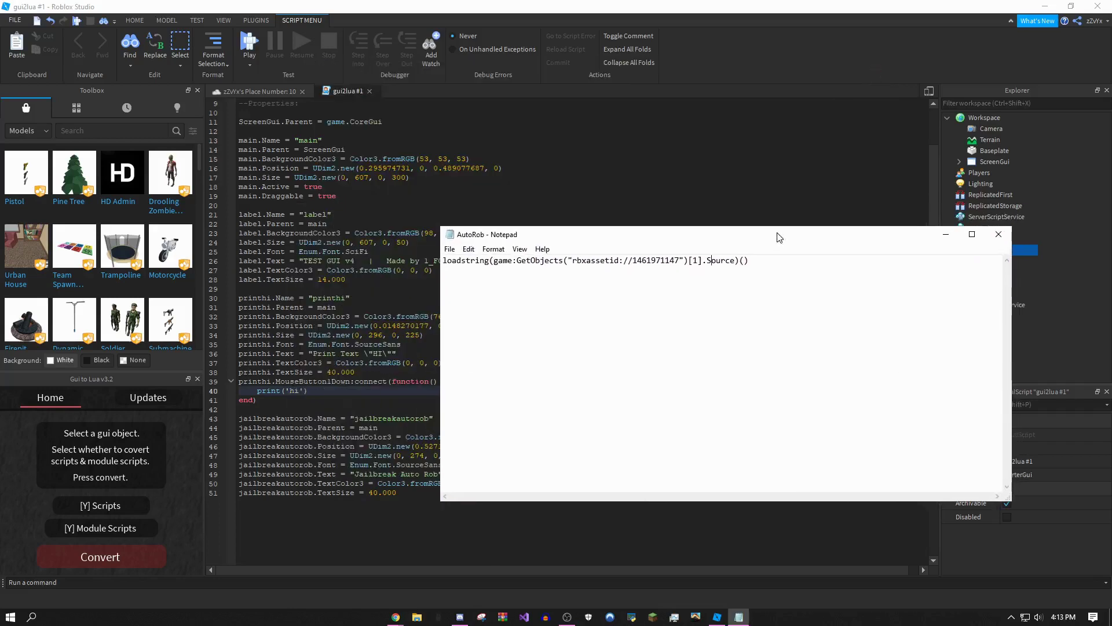
{"action": "key", "text": "ctrl+a"}
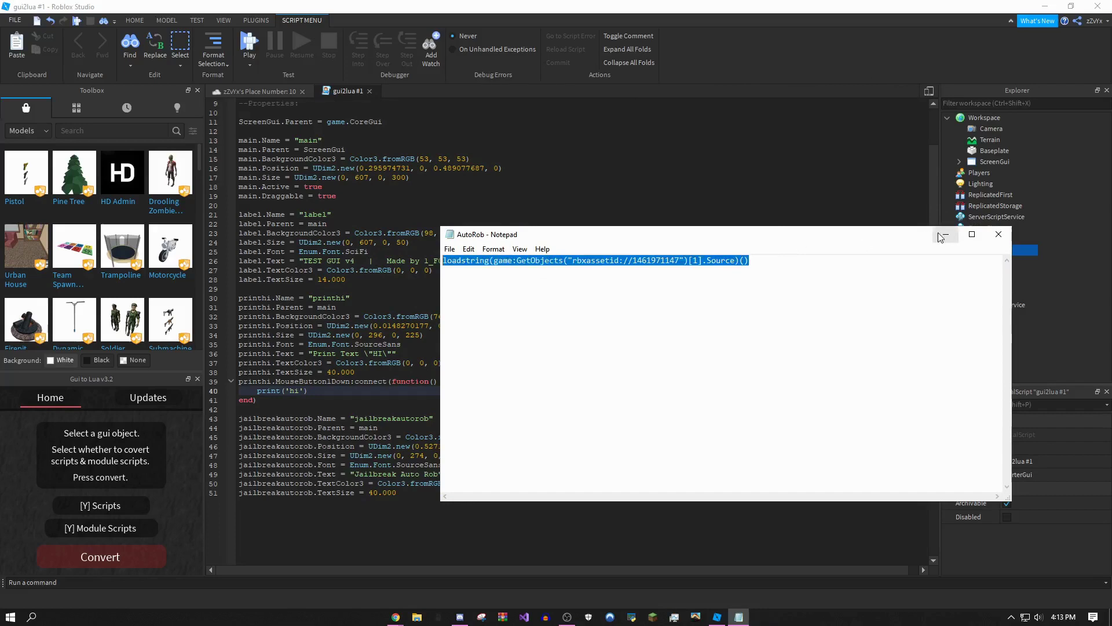
{"action": "left_click", "coordinate": [999, 234]}
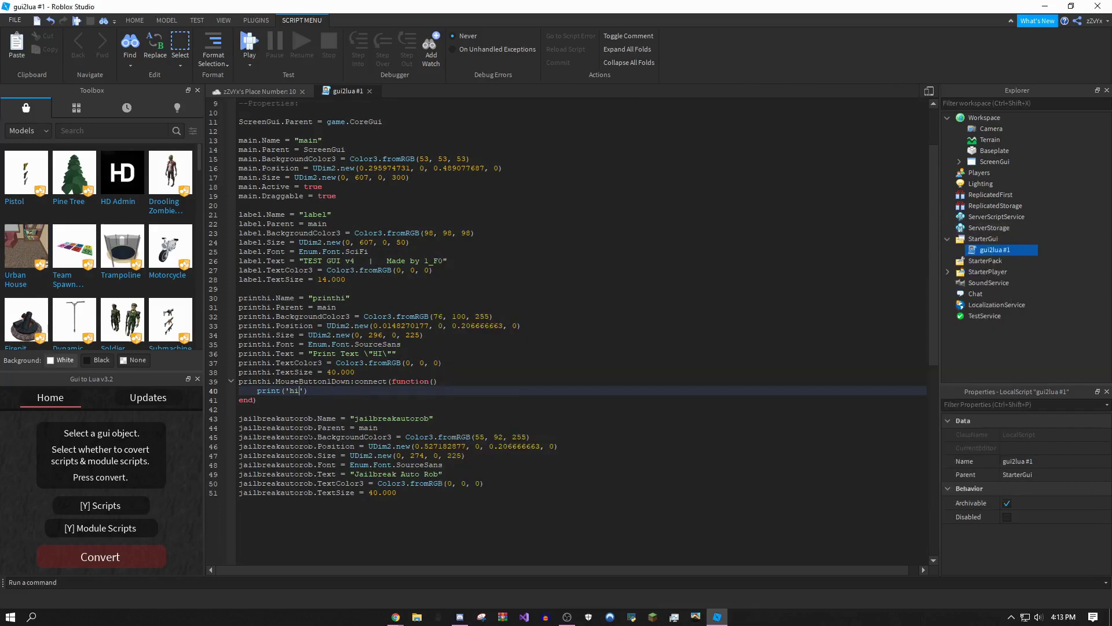
- Duplicate the printhi connect block (lines 39–41) after line 51 as lines 52–54
{"action": "mouse_move", "coordinate": [396, 616]}
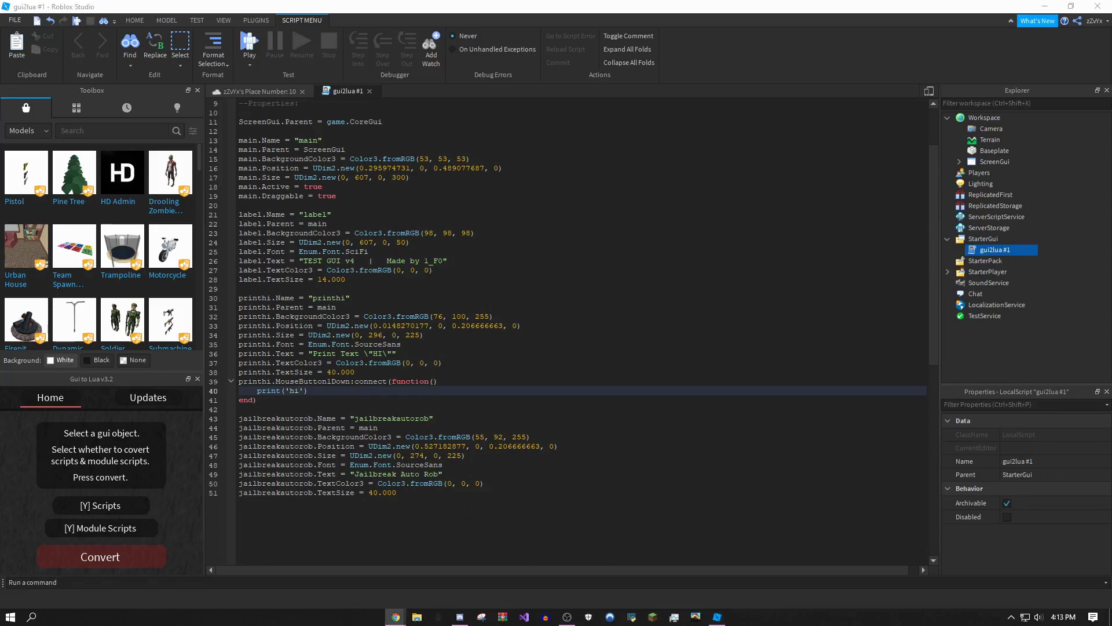
{"action": "left_click_drag", "start_coordinate": [279, 404], "coordinate": [238, 383]}
{"action": "key", "text": "ctrl+c"}
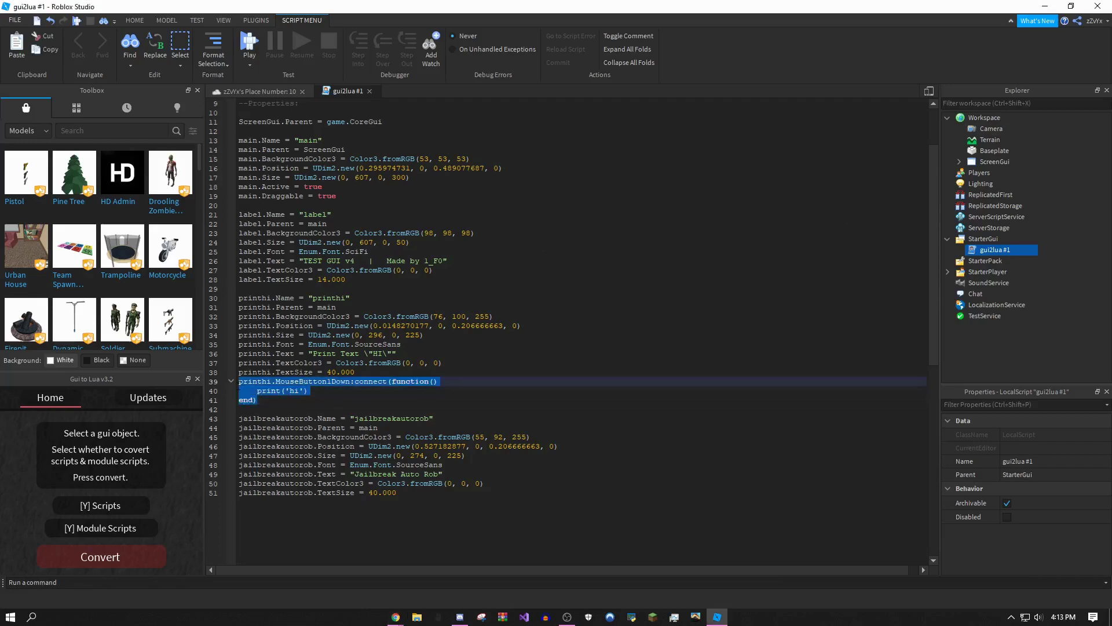
{"action": "left_click", "coordinate": [412, 494]}
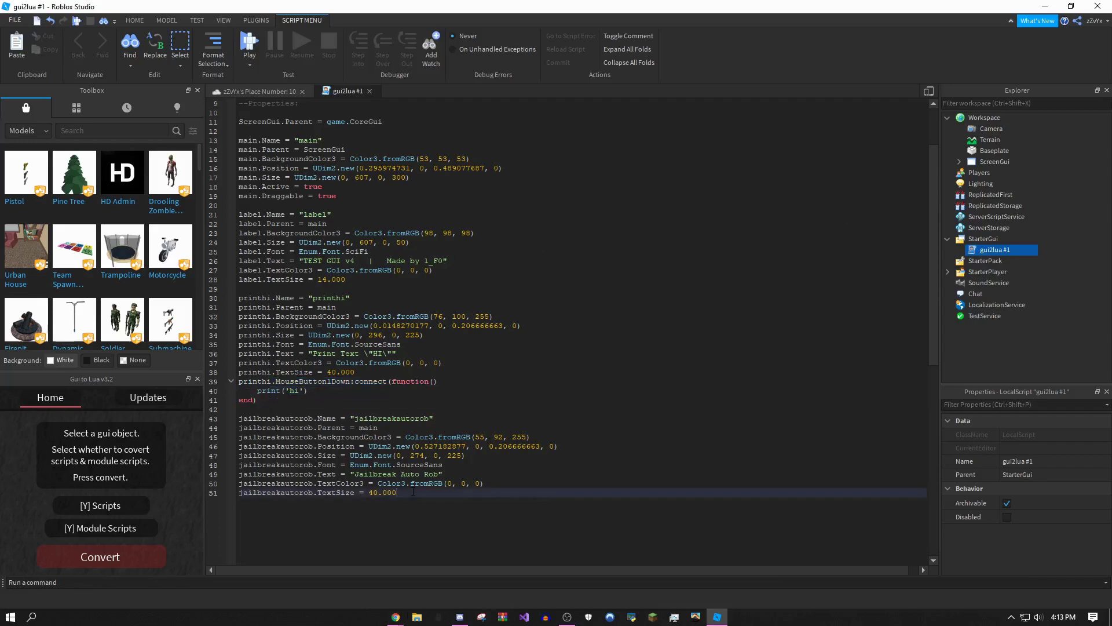
{"action": "key", "text": "Return"}
{"action": "key", "text": "ctrl+v"}
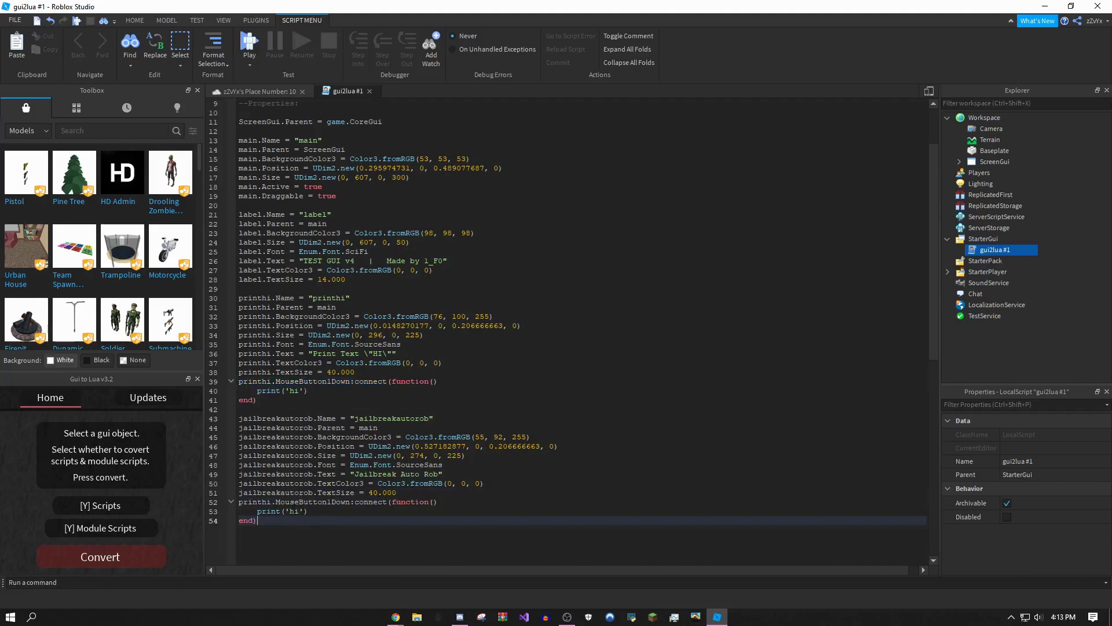
- Replace print('hi') on line 53 with the AutoRob loadstring line
{"action": "left_click_drag", "start_coordinate": [318, 511], "coordinate": [270, 512]}
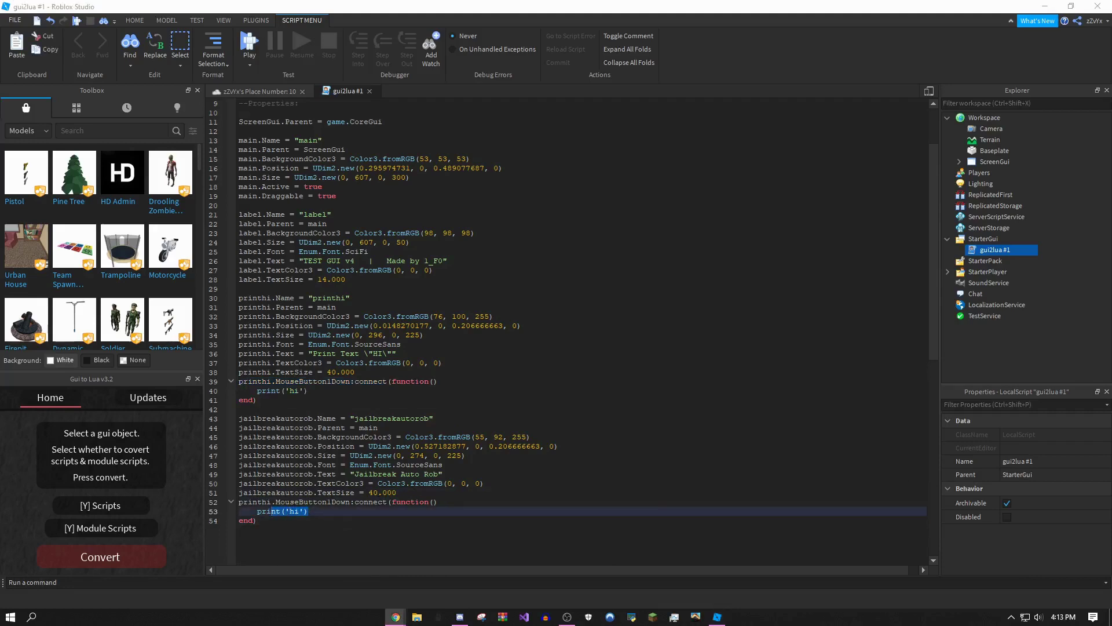
{"action": "key", "text": "super+v"}
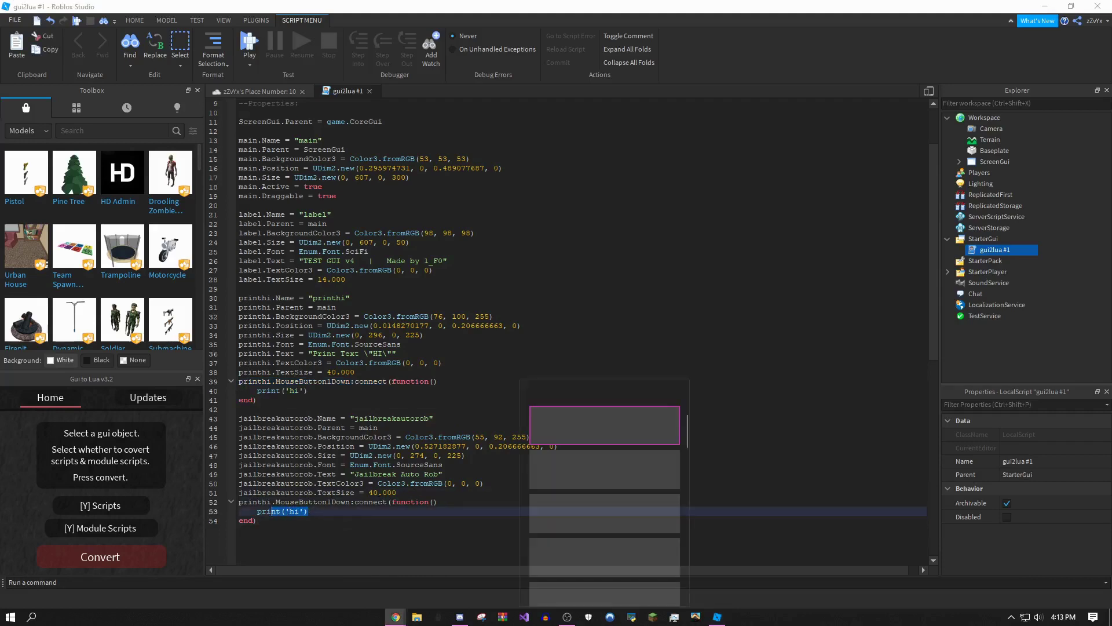
{"action": "key", "text": "Escape"}
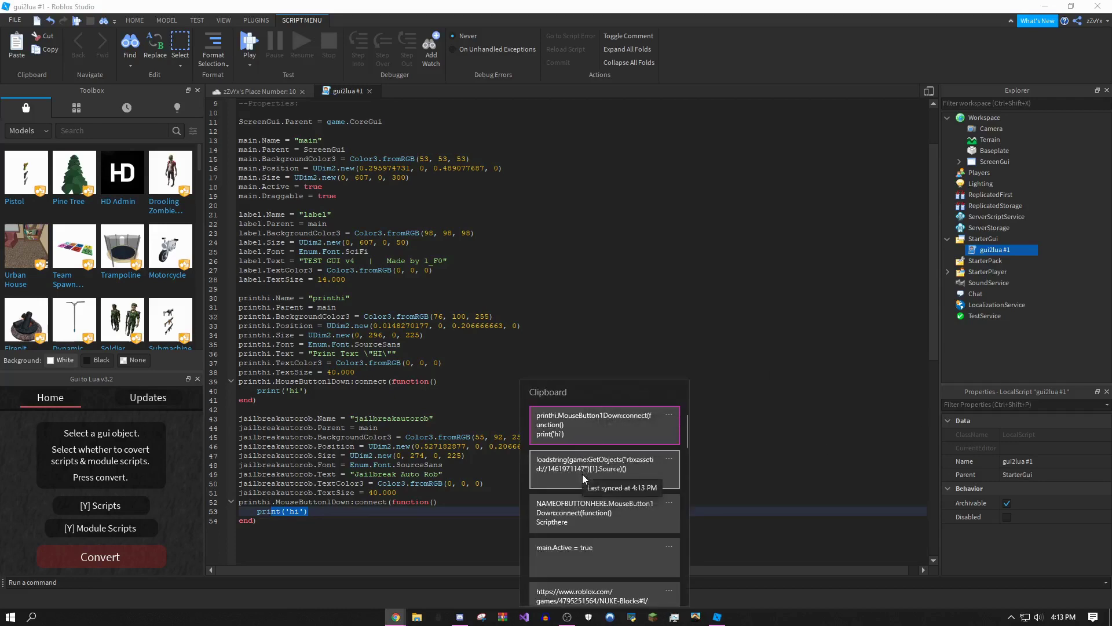
{"action": "key", "text": "Escape"}
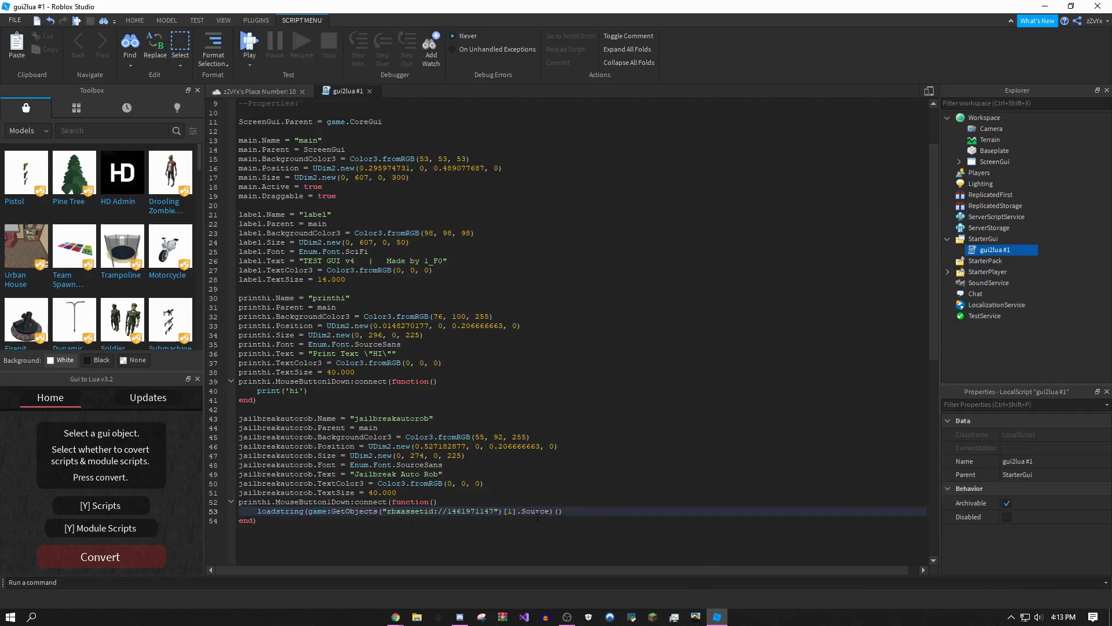
- Select the entire gui2lua script
{"action": "left_click", "coordinate": [378, 316]}
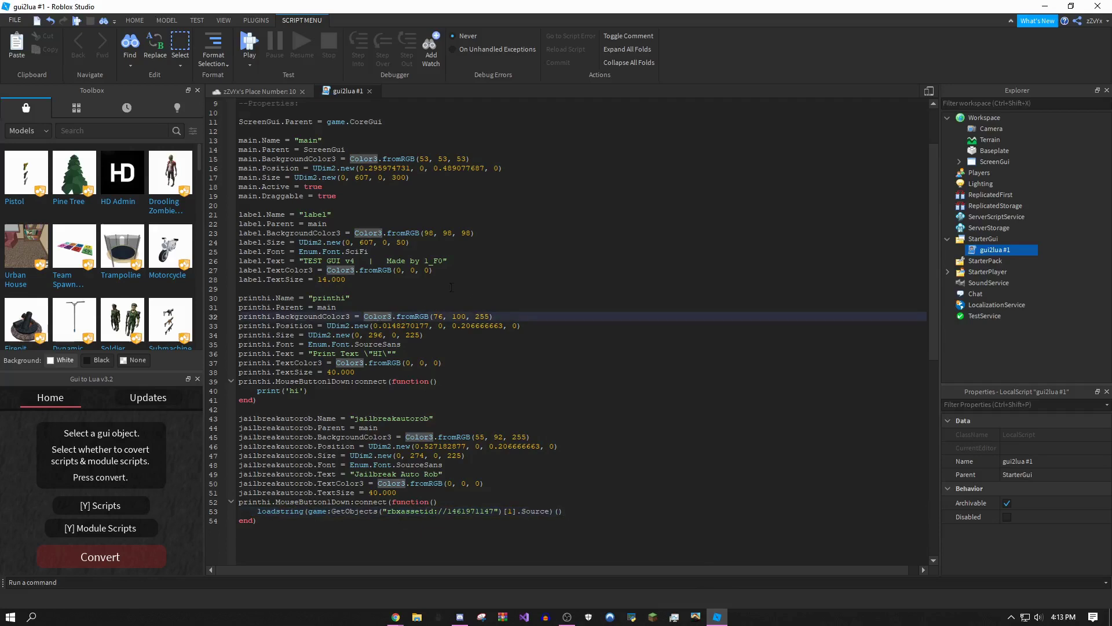
{"action": "left_click_drag", "start_coordinate": [935, 229], "coordinate": [930, 183]}
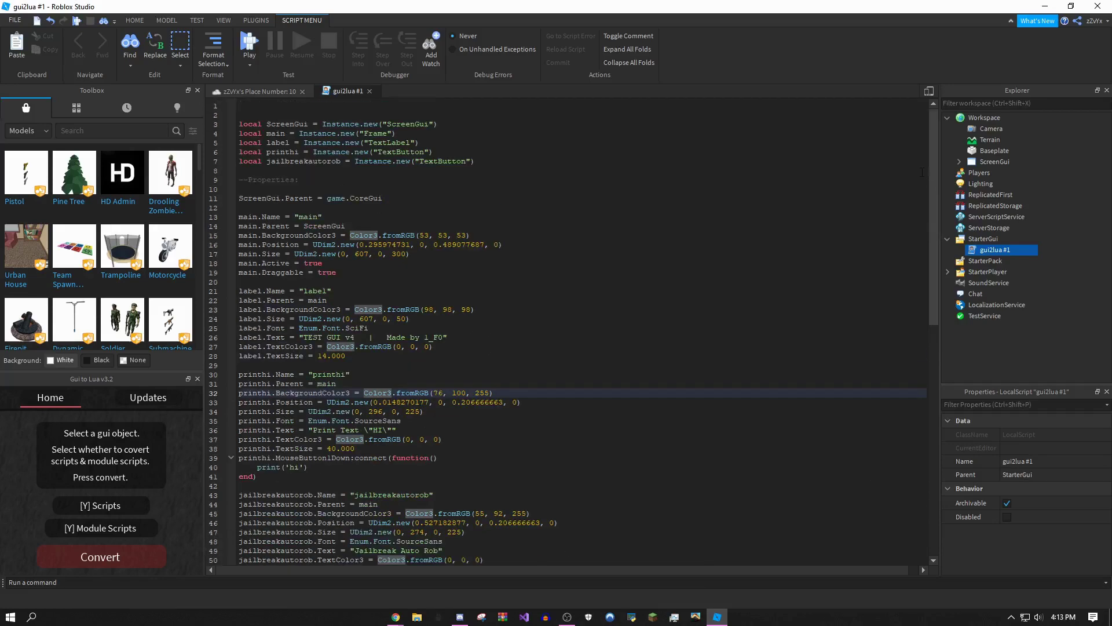
{"action": "left_click", "coordinate": [410, 275]}
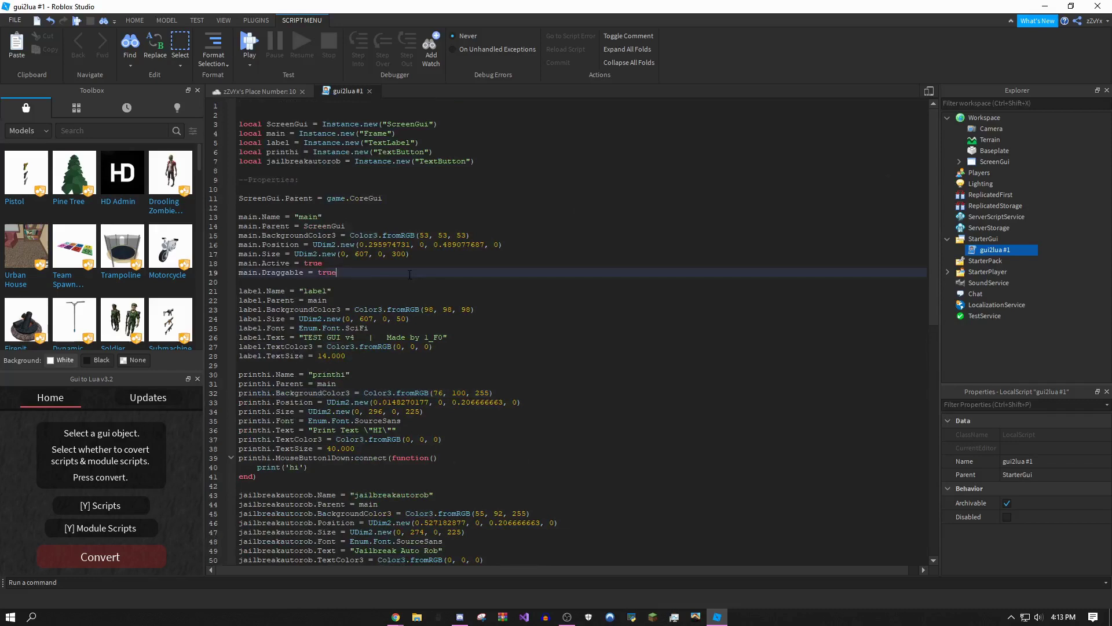
{"action": "key", "text": "ctrl+a"}
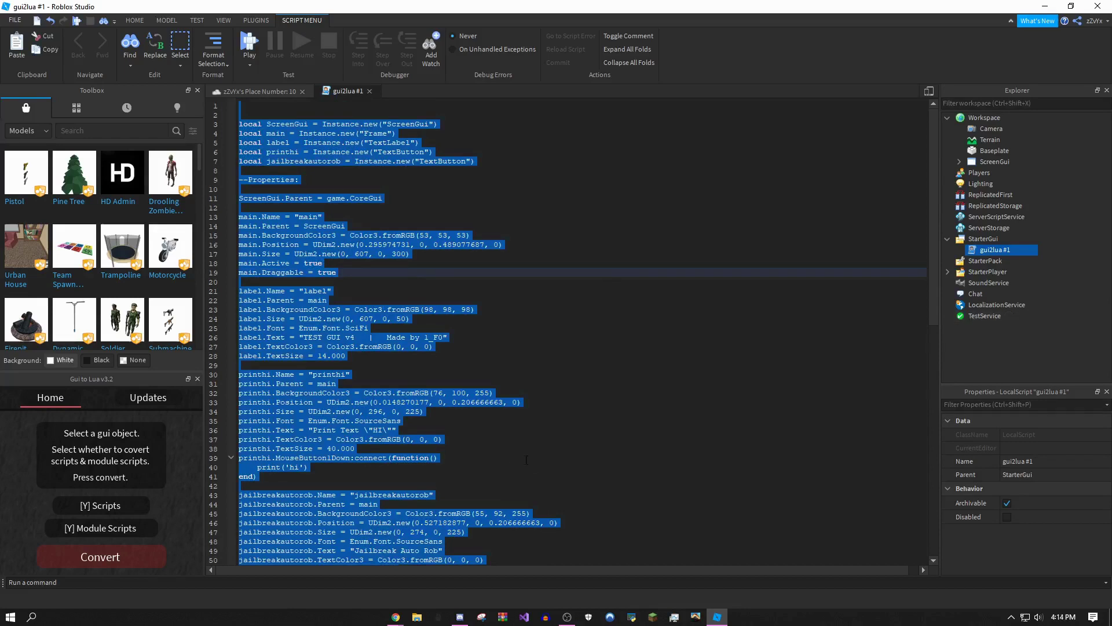
- Join the Natural Disaster Survival game from the Roblox home page and press Ready
{"action": "key", "text": "alt+Tab"}
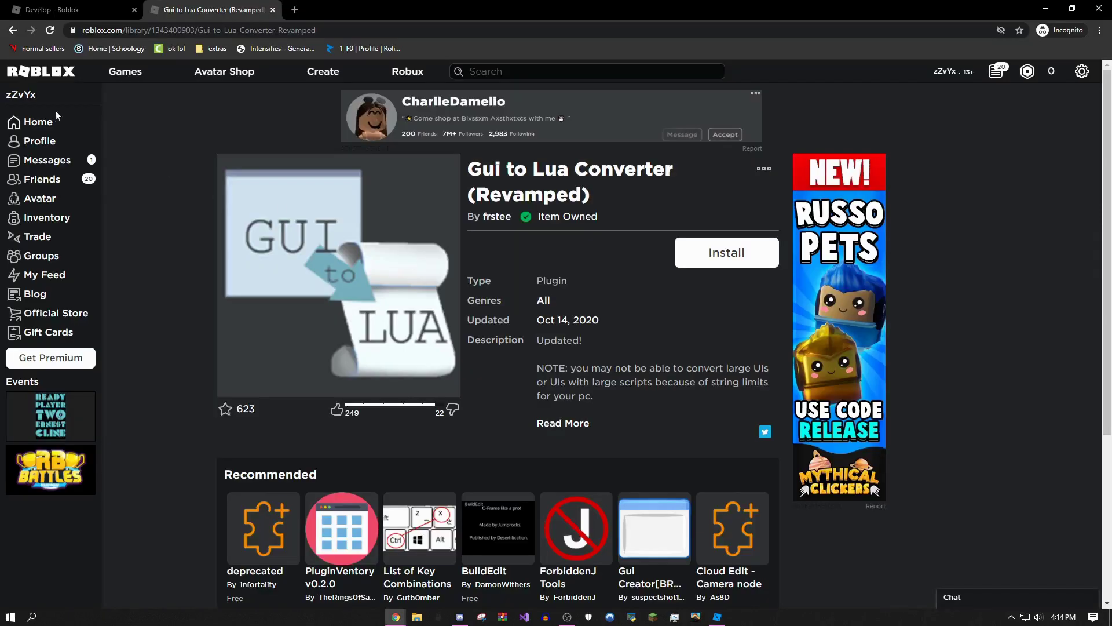
{"action": "left_click", "coordinate": [44, 71]}
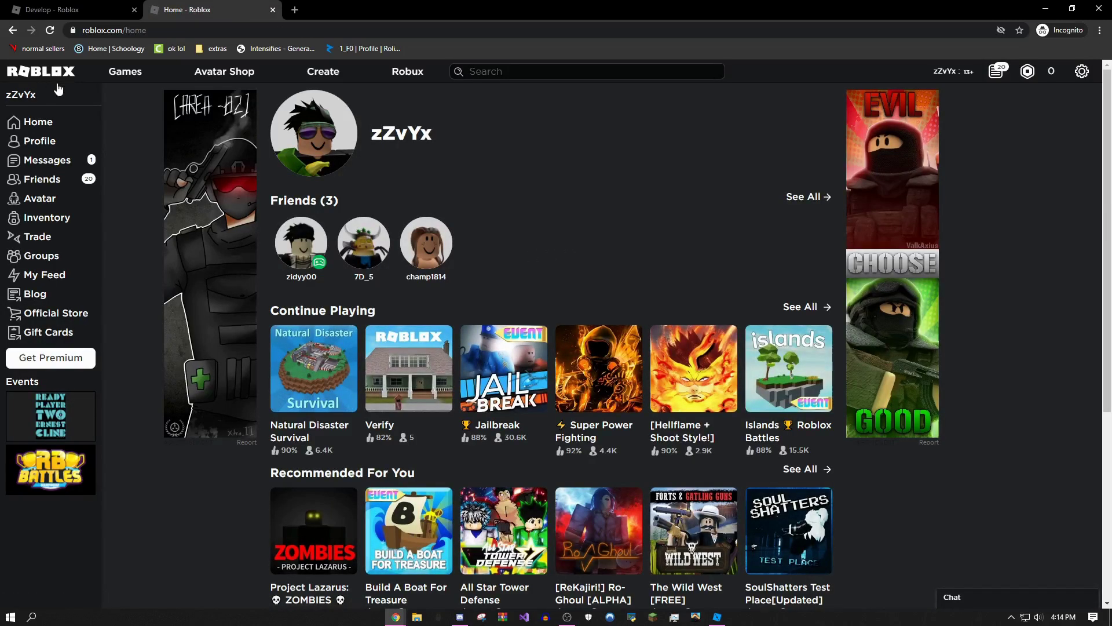
{"action": "left_click", "coordinate": [313, 347]}
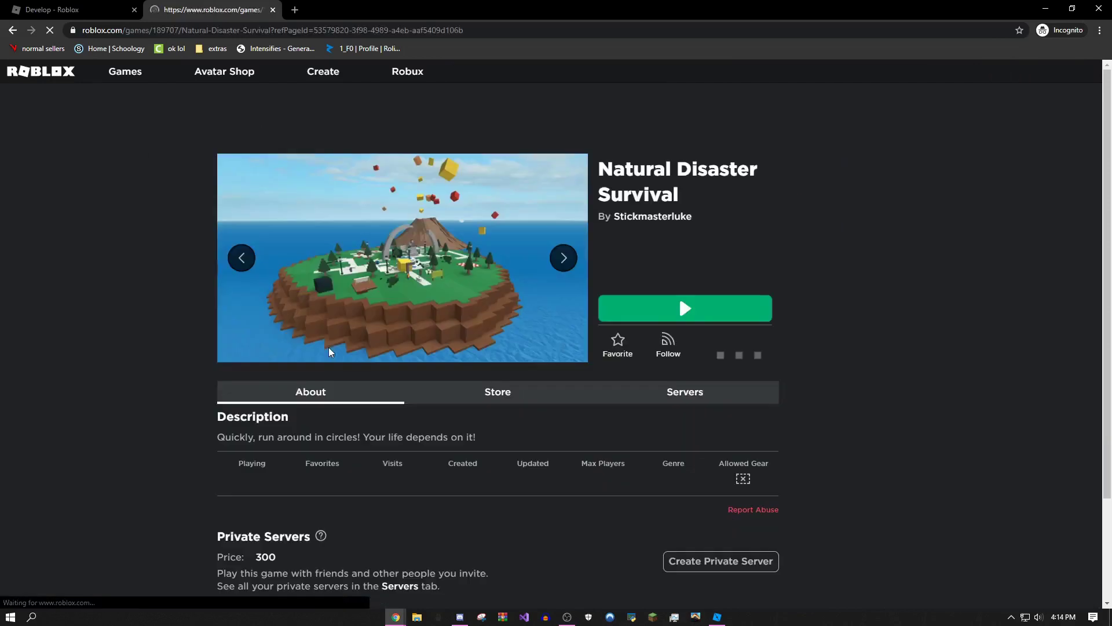
{"action": "left_click", "coordinate": [675, 304]}
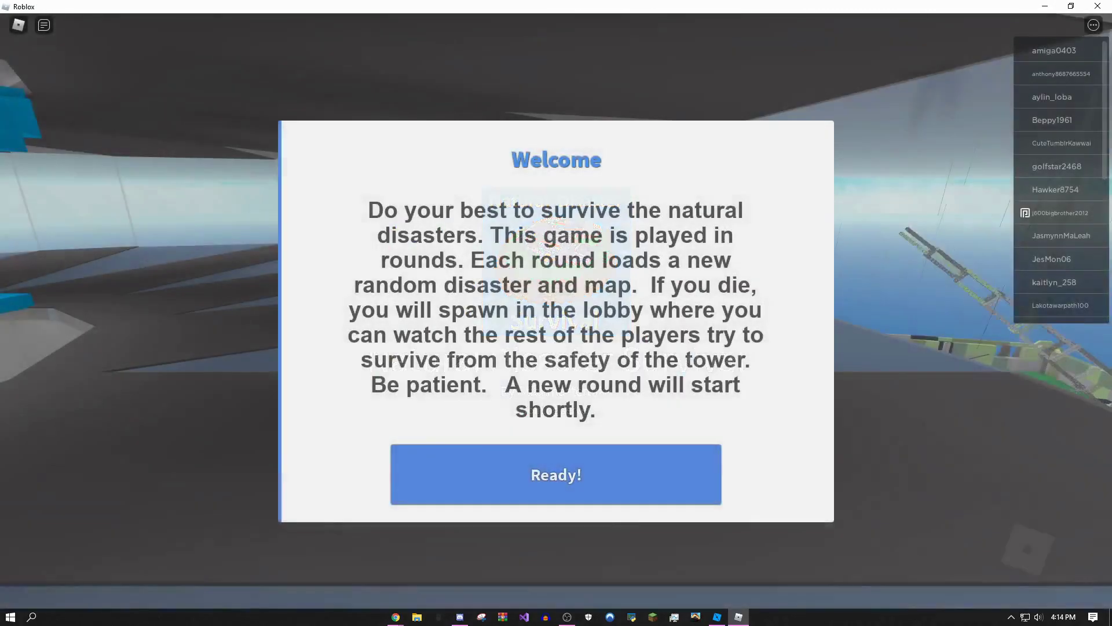
{"action": "left_click", "coordinate": [556, 472]}
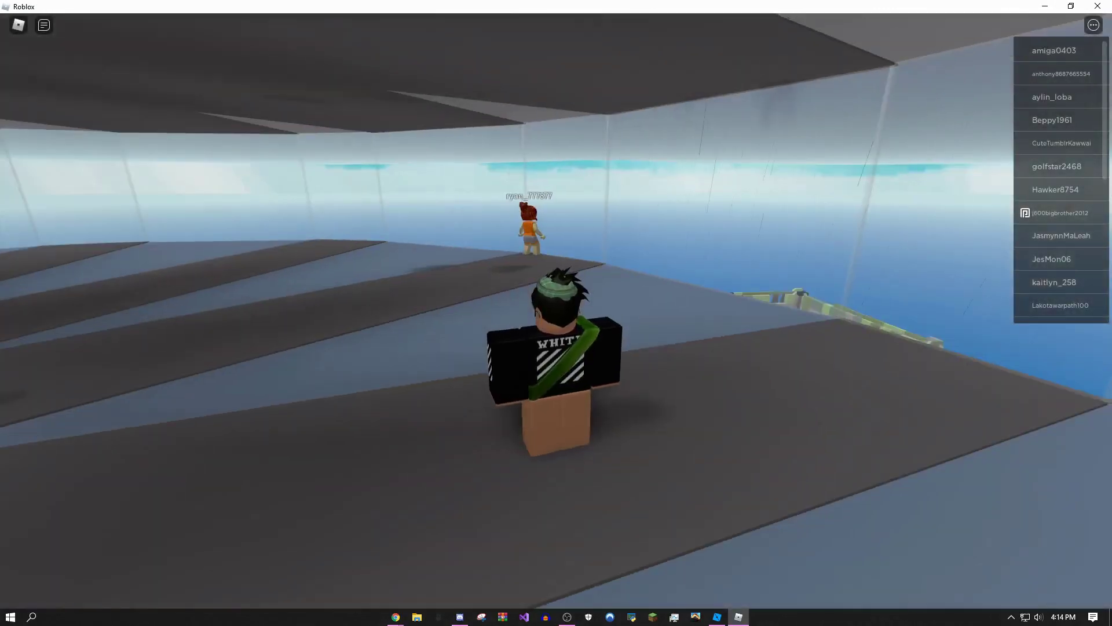
- Minimize the game and Studio windows, then launch the Vega X executor from its folder
{"action": "left_click", "coordinate": [1045, 6]}
{"action": "left_click", "coordinate": [1045, 6]}
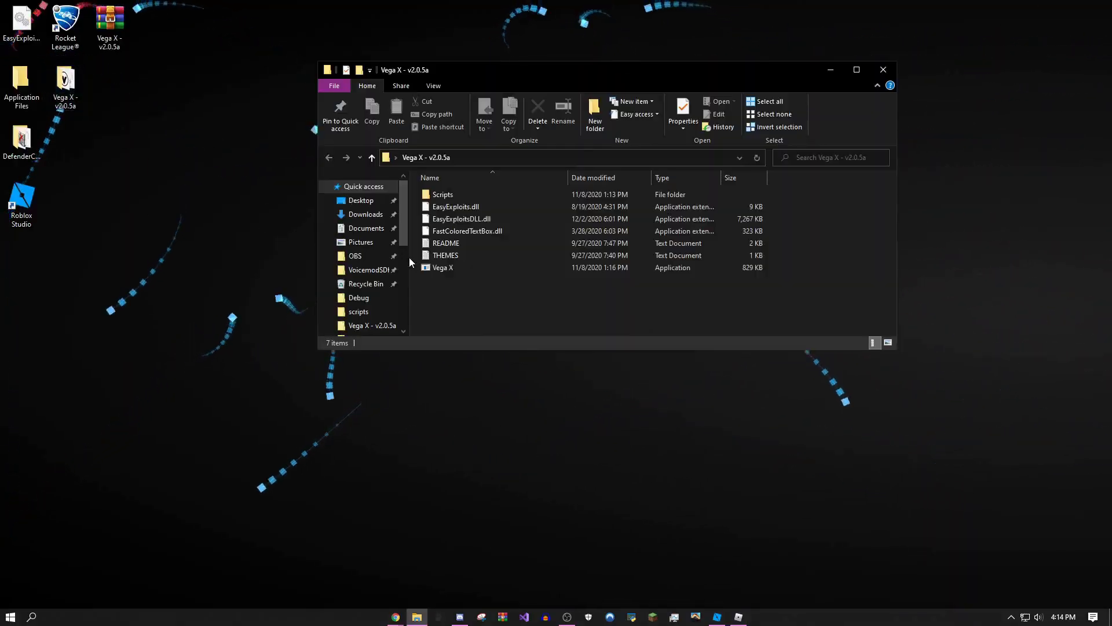
{"action": "double_click", "coordinate": [467, 267]}
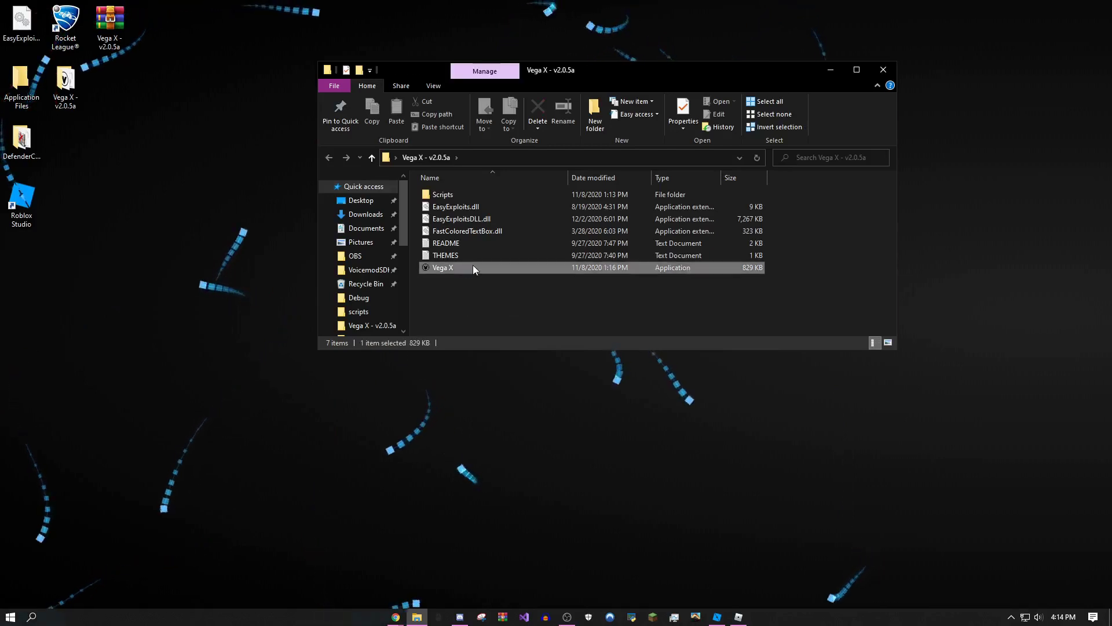
{"action": "left_click", "coordinate": [883, 69]}
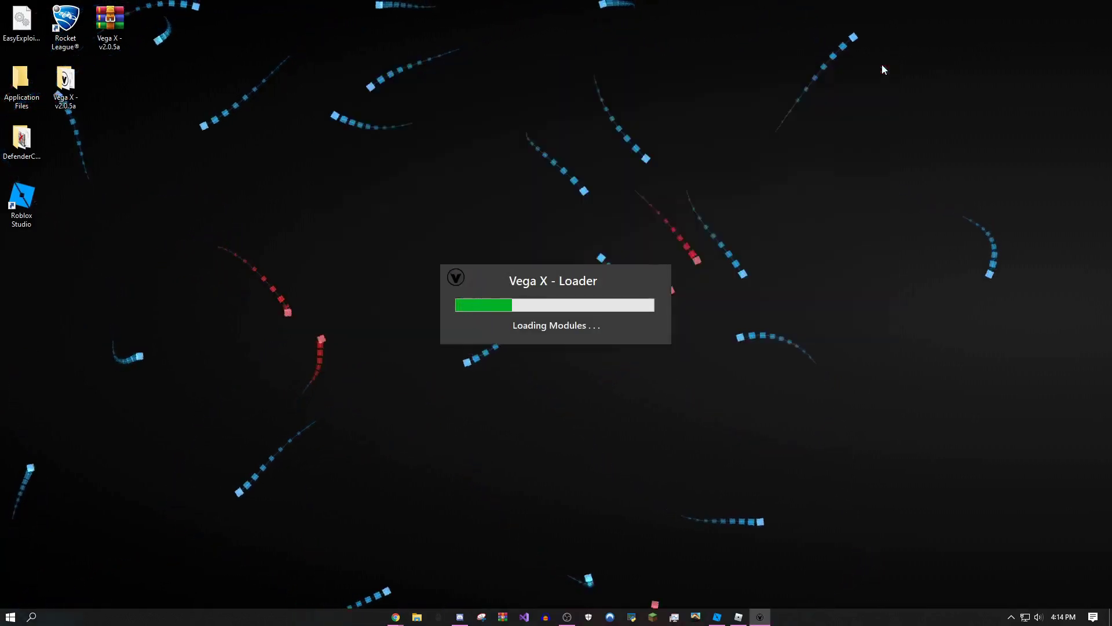
- Paste the TEST GUI script into a fresh, cleared Vega X script tab
{"action": "left_click", "coordinate": [753, 565]}
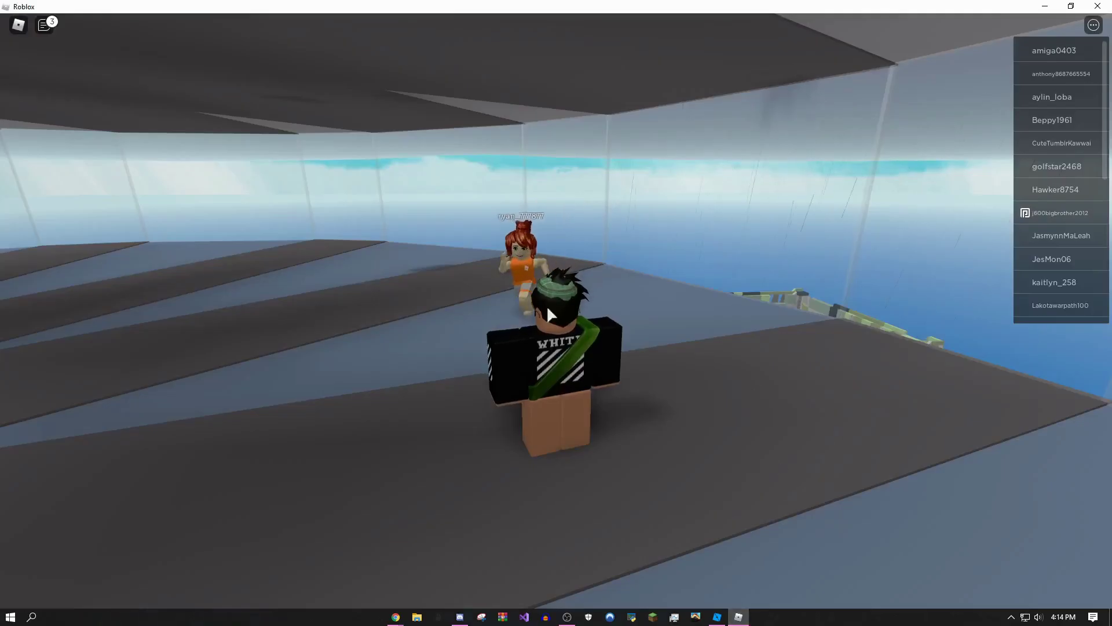
{"action": "left_click", "coordinate": [583, 350]}
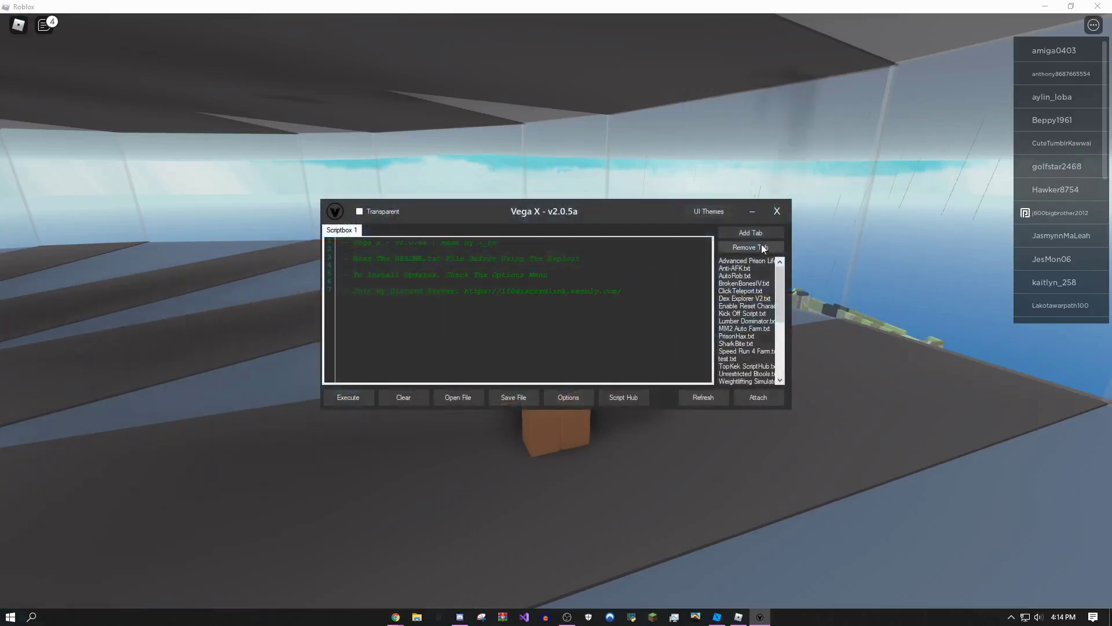
{"action": "left_click", "coordinate": [751, 232]}
{"action": "left_click", "coordinate": [404, 397]}
{"action": "left_click", "coordinate": [474, 326]}
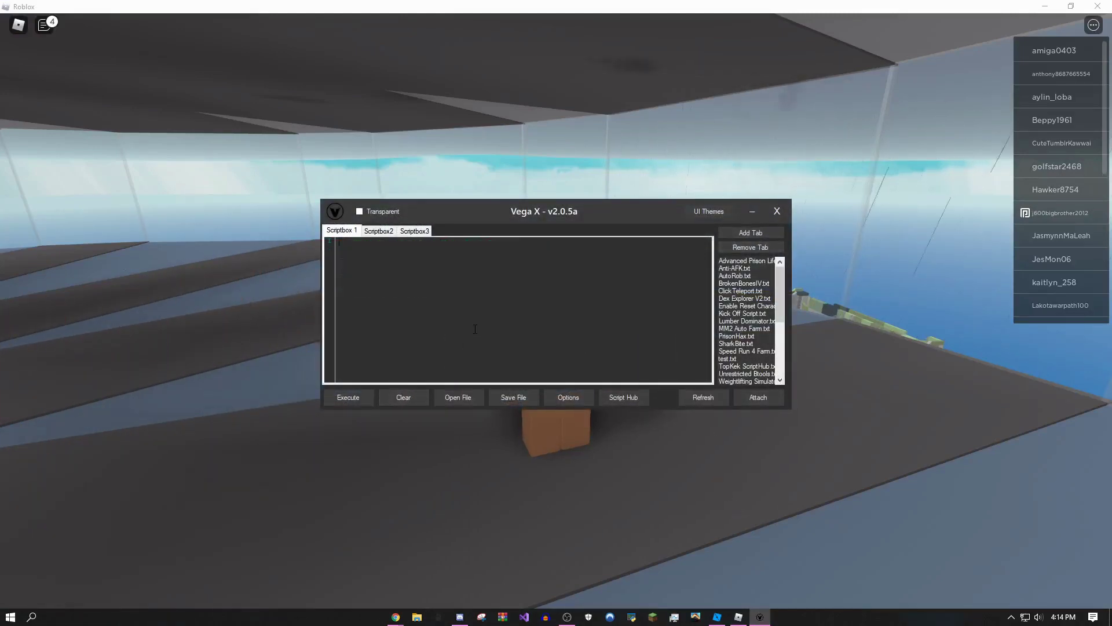
{"action": "key", "text": "ctrl+v"}
- Attach Vega X to the running game and execute the TEST GUI script
{"action": "left_click_drag", "start_coordinate": [529, 219], "coordinate": [764, 304]}
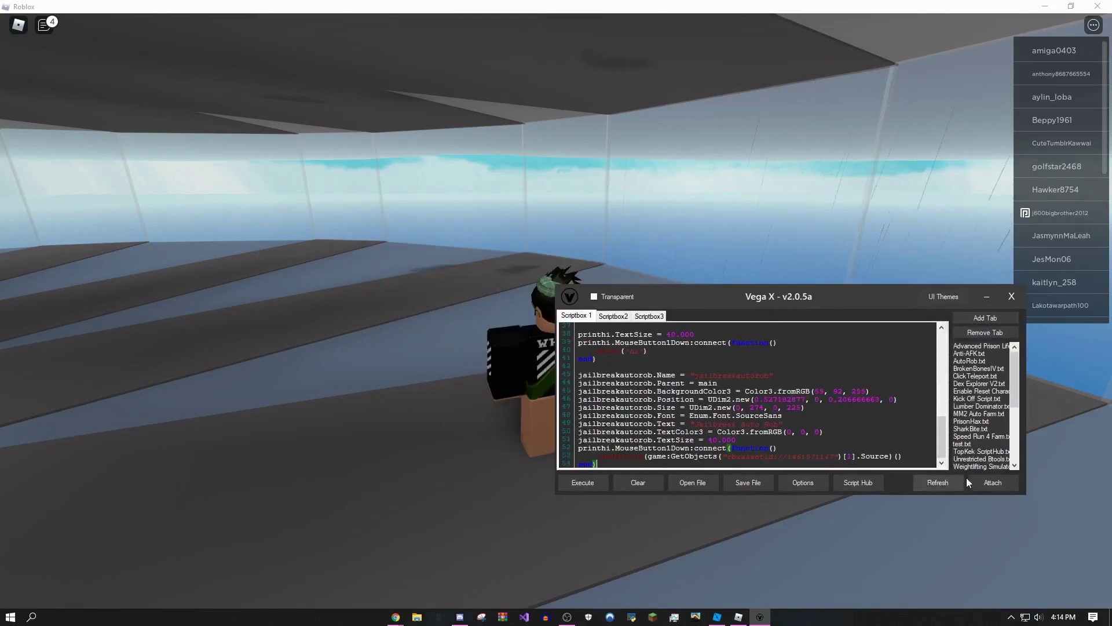
{"action": "left_click", "coordinate": [1001, 483]}
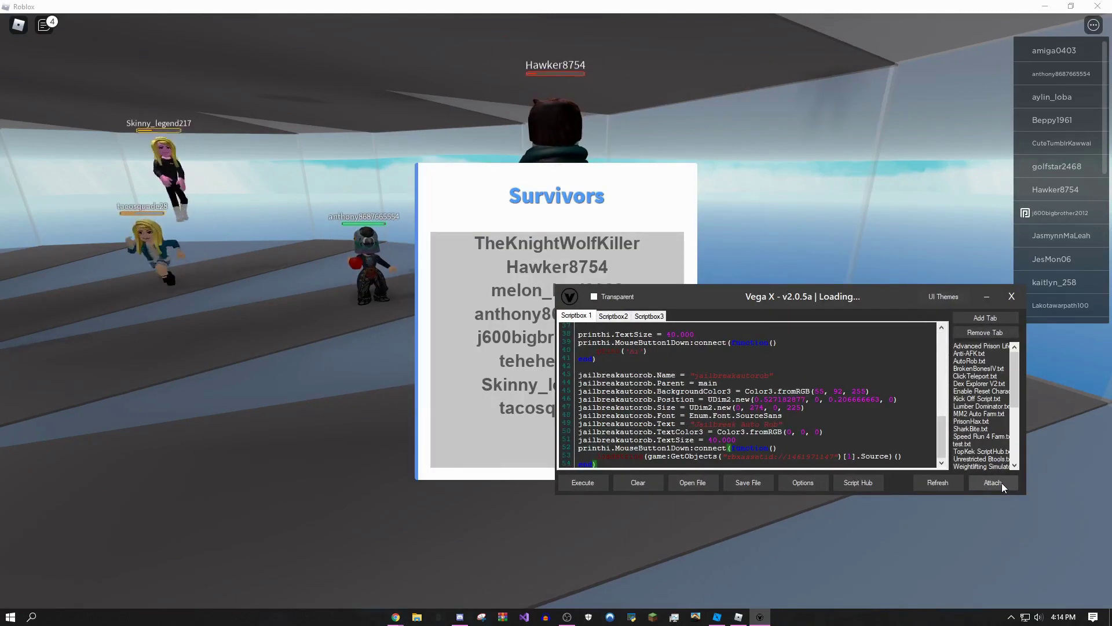
{"action": "left_click", "coordinate": [632, 350]}
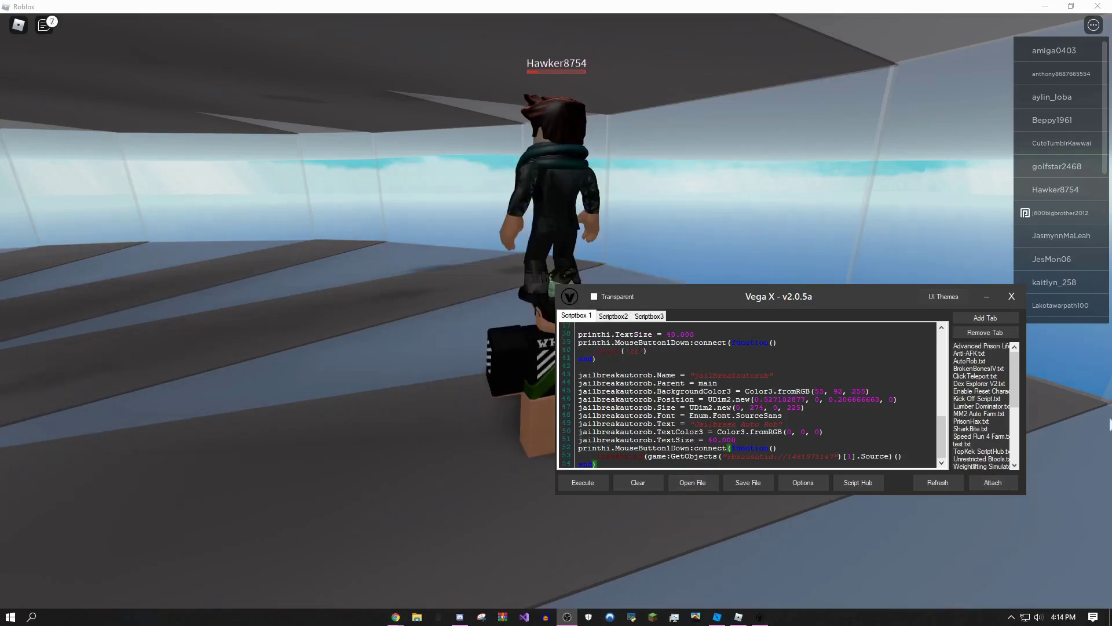
{"action": "left_click", "coordinate": [585, 481]}
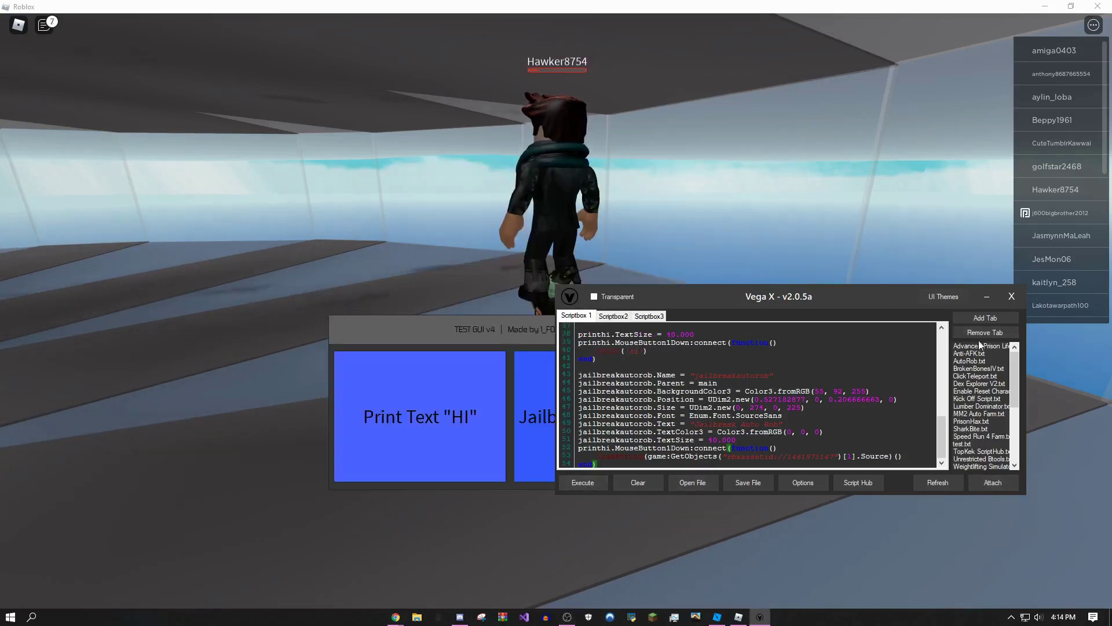
{"action": "left_click", "coordinate": [986, 298]}
- Move the TEST GUI panel to the lower right and test Print Text "HI" with the console
{"action": "left_click_drag", "start_coordinate": [618, 333], "coordinate": [1013, 373]}
{"action": "mouse_move", "coordinate": [921, 409]}
{"action": "left_mouse_down"}
{"action": "mouse_move", "coordinate": [883, 387]}
{"action": "mouse_move", "coordinate": [913, 398]}
{"action": "left_mouse_up"}
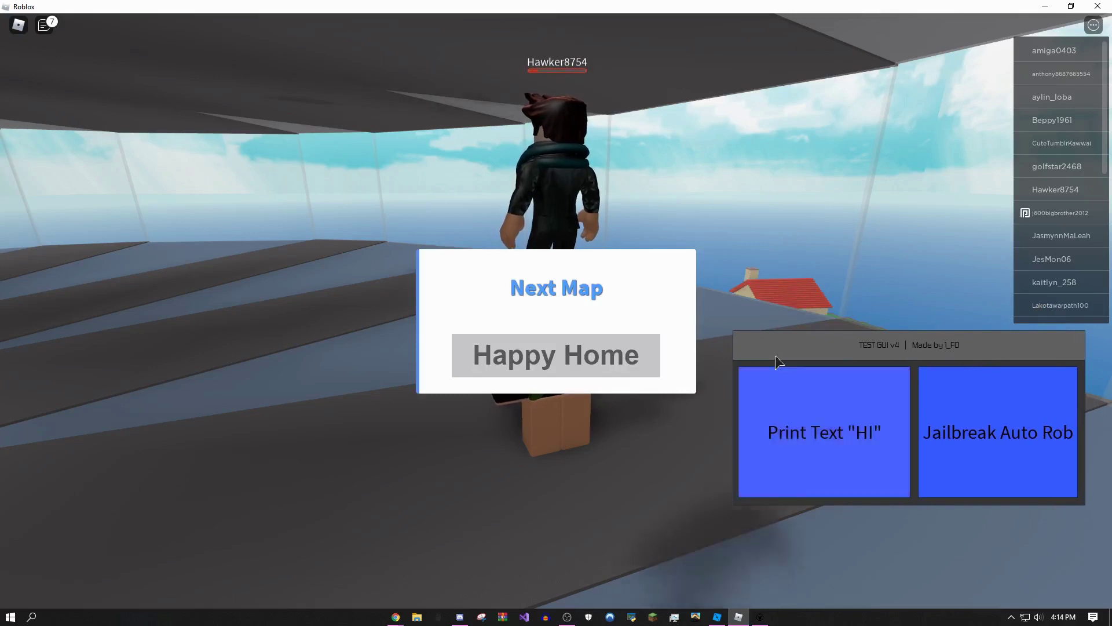
{"action": "key", "text": "F9"}
{"action": "left_click", "coordinate": [886, 449]}
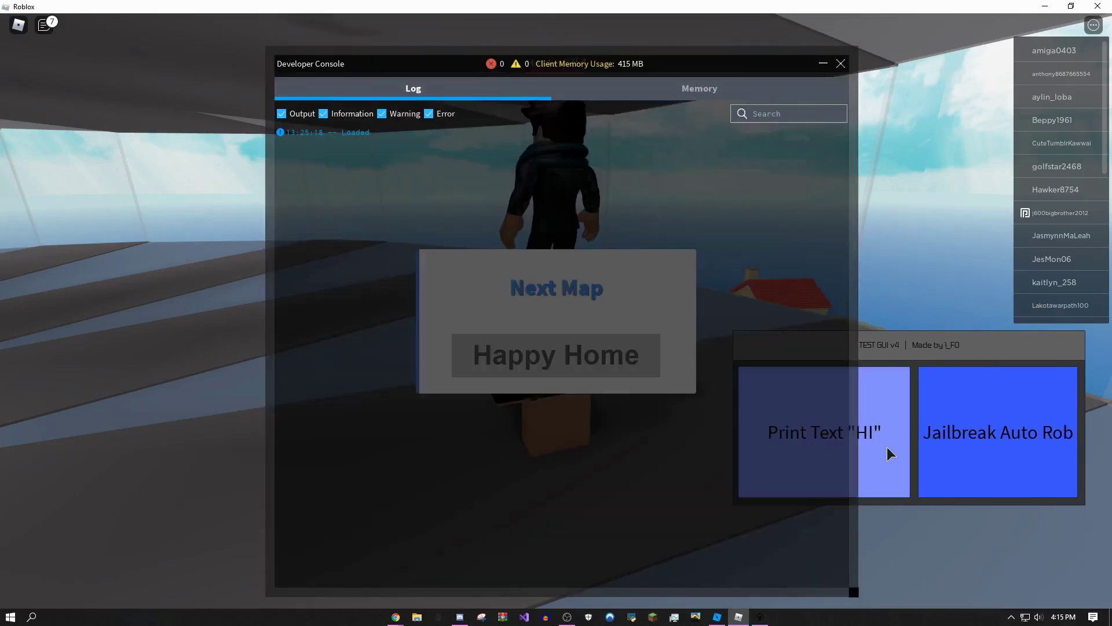
{"action": "key", "text": "F9"}
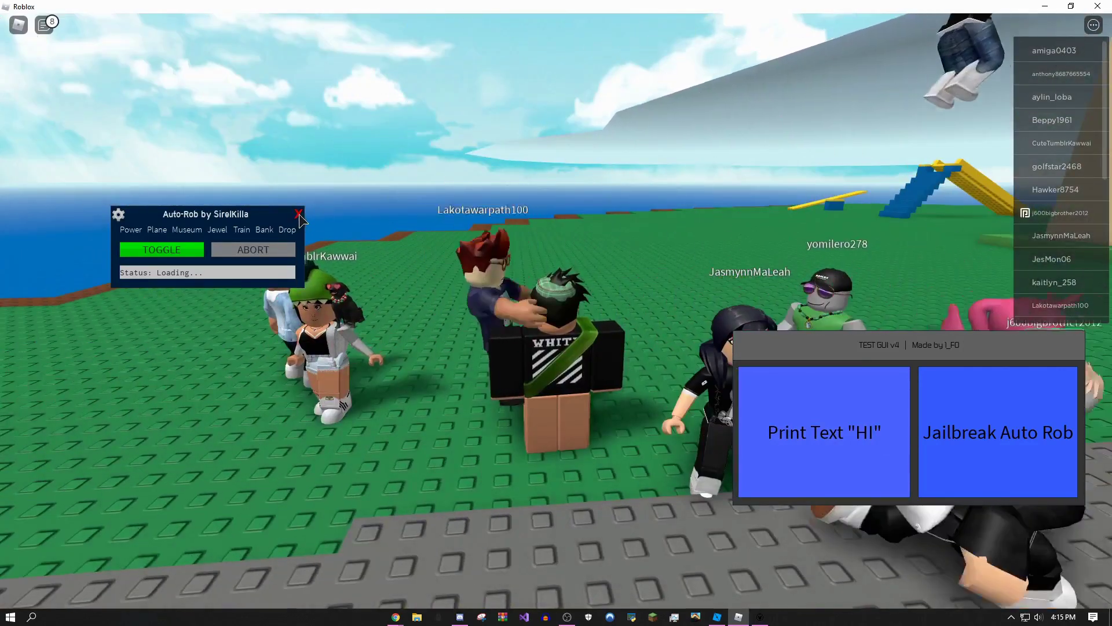
- Move the Auto-Rob window aside, print more hi lines, then return to the gui2lua script
{"action": "left_click_drag", "start_coordinate": [300, 218], "coordinate": [934, 180]}
{"action": "key", "text": "F9"}
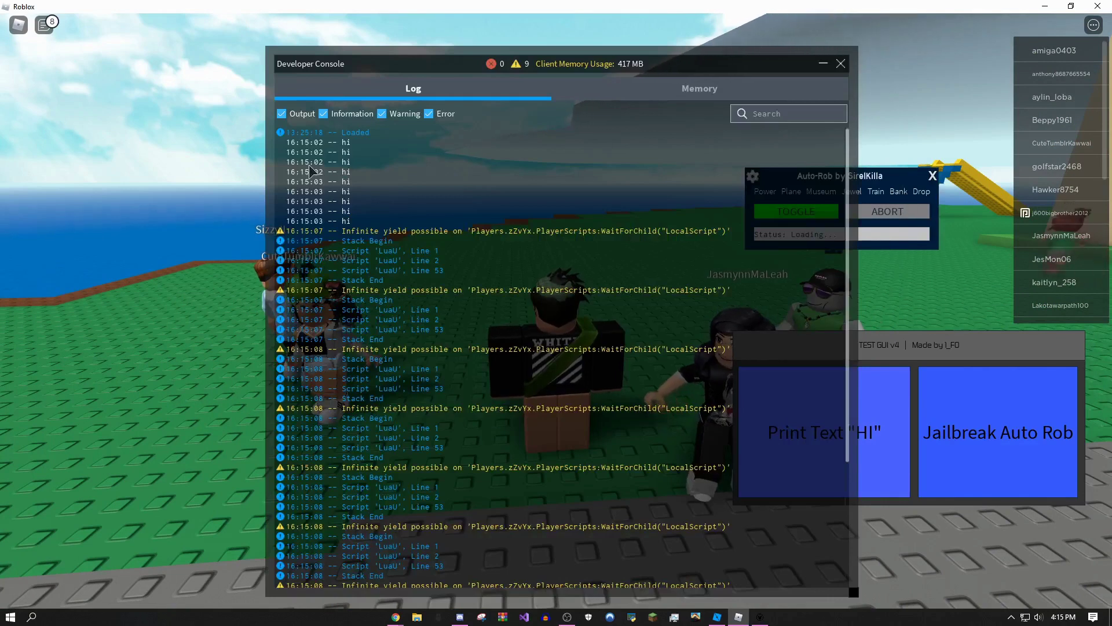
{"action": "key", "text": "F9"}
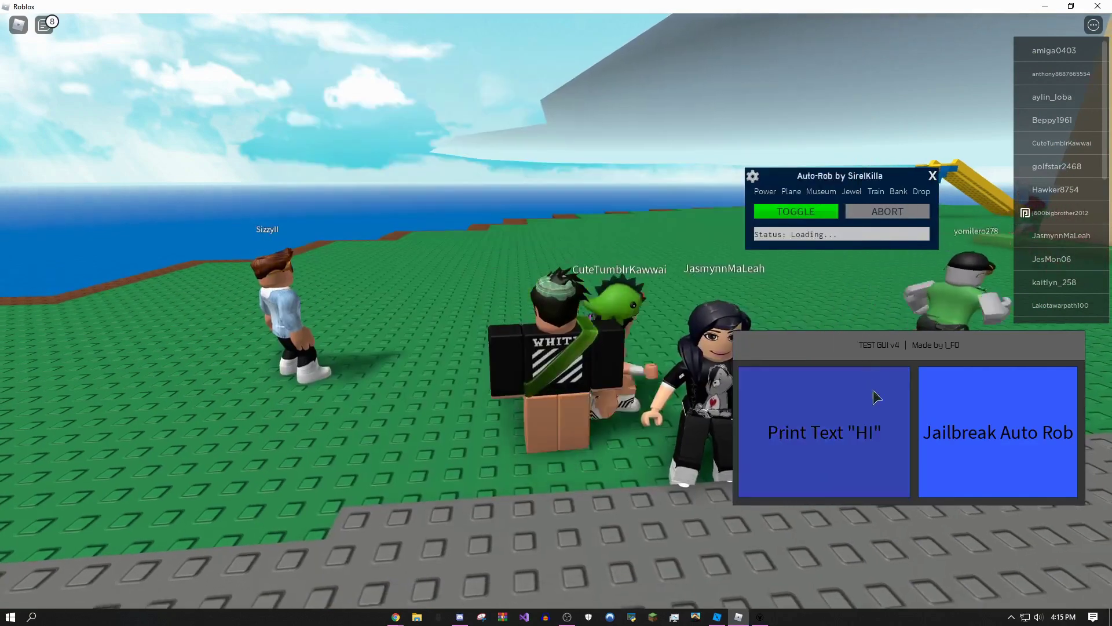
{"action": "left_click", "coordinate": [872, 394]}
{"action": "key", "text": "F9"}
{"action": "left_click", "coordinate": [858, 404]}
{"action": "left_click", "coordinate": [858, 405]}
{"action": "left_click", "coordinate": [857, 405]}
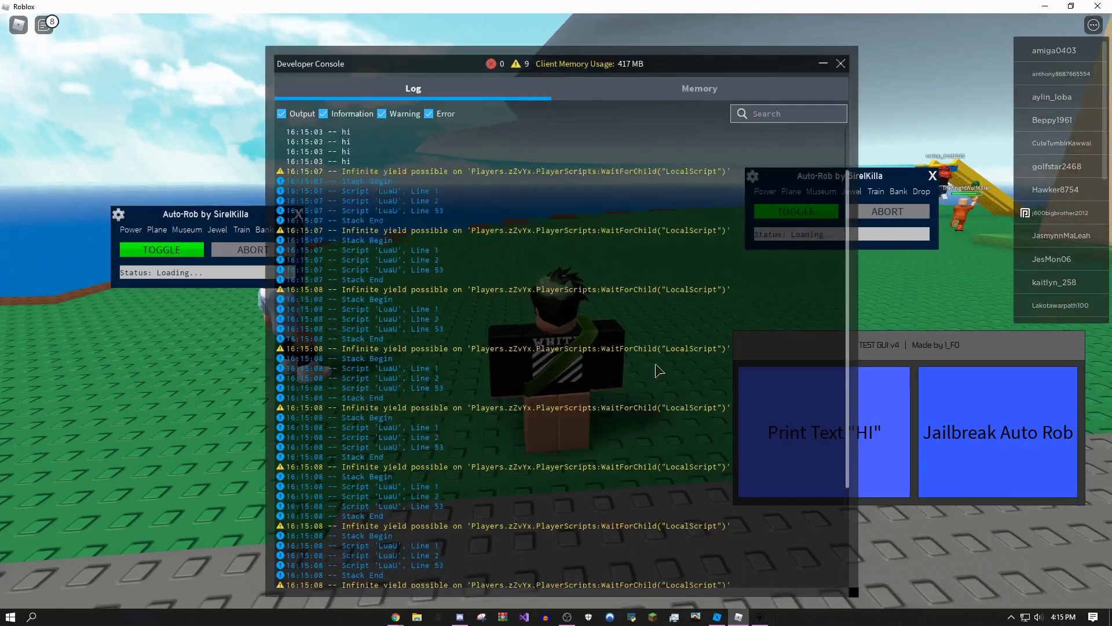
{"action": "scroll", "coordinate": [657, 367], "scroll_direction": "down", "scroll_amount": 5}
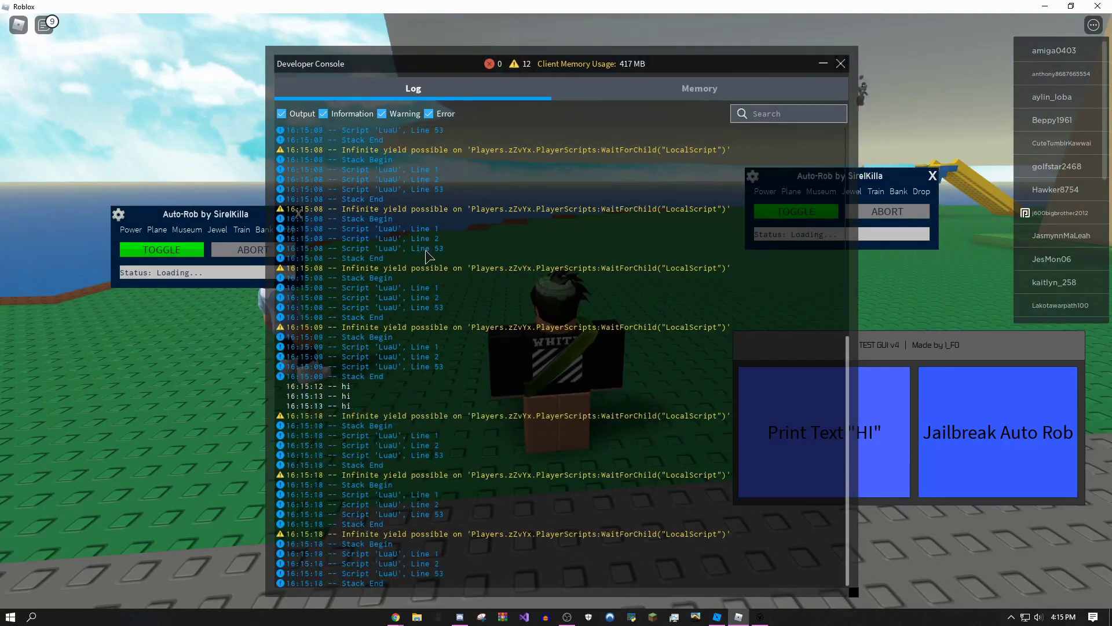
{"action": "key", "text": "F9"}
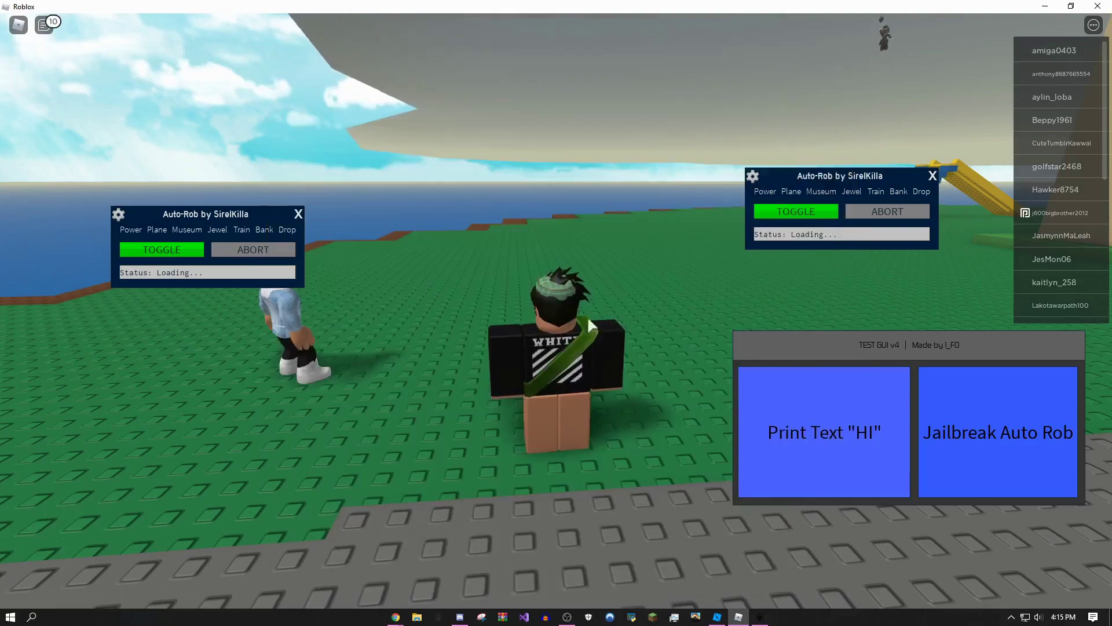
{"action": "left_click", "coordinate": [723, 618]}
{"action": "left_click", "coordinate": [542, 414]}
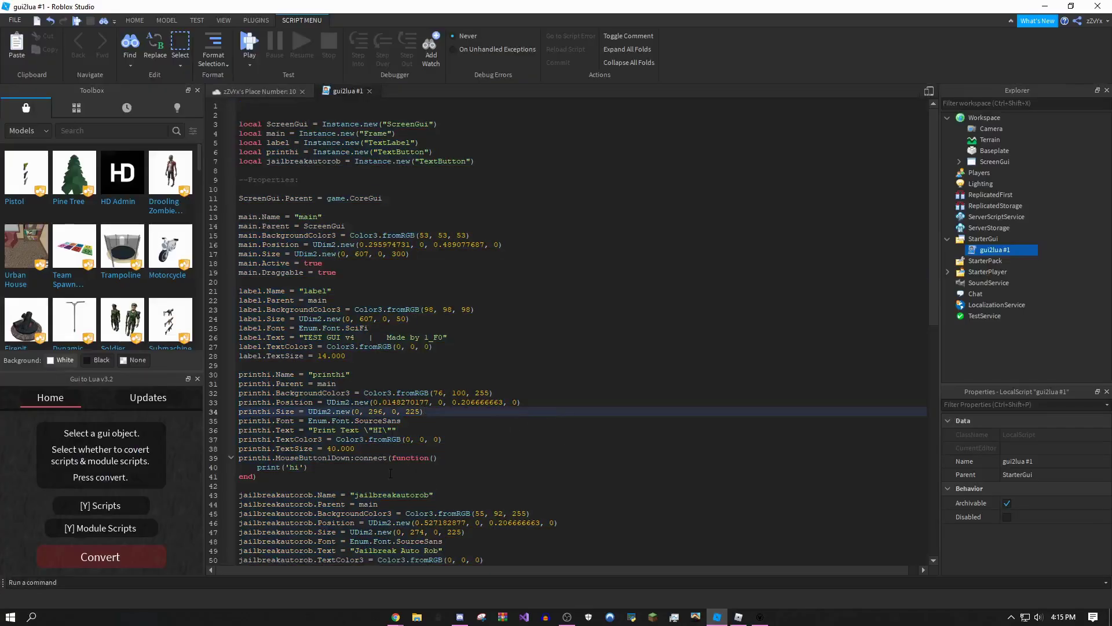
- Replace printhi with jailbreakautorob on line 52 of the gui2lua script
{"action": "scroll", "coordinate": [390, 473], "scroll_direction": "down", "scroll_amount": 1}
{"action": "scroll", "coordinate": [390, 473], "scroll_direction": "down", "scroll_amount": 2}
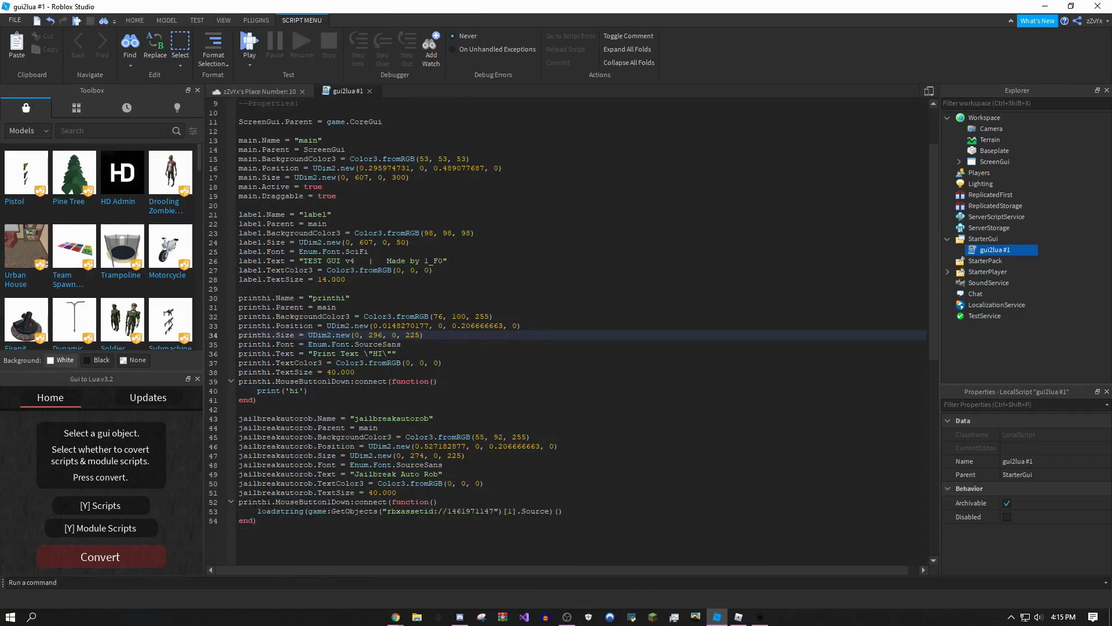
{"action": "left_click", "coordinate": [268, 502]}
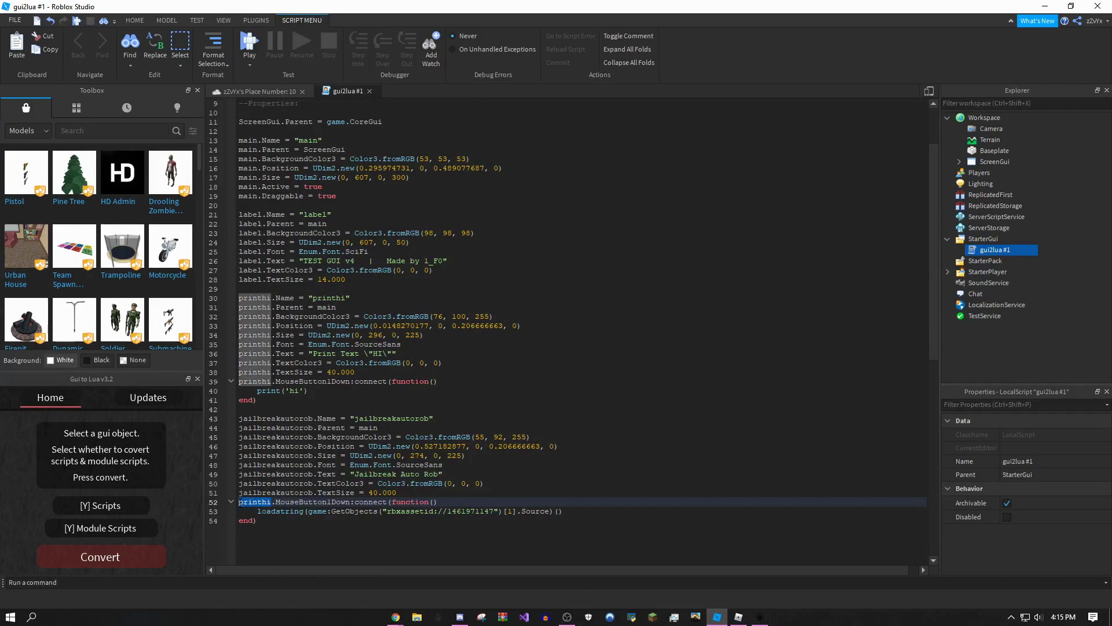
{"action": "type", "text": "j"}
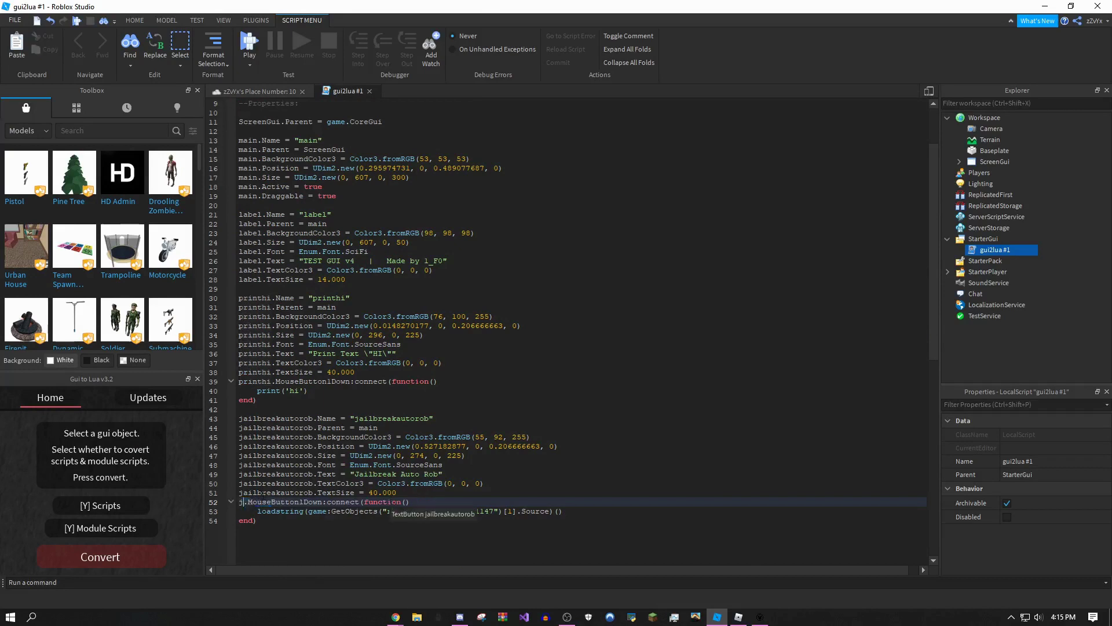
{"action": "type", "text": "ai"}
{"action": "key", "text": "Tab"}
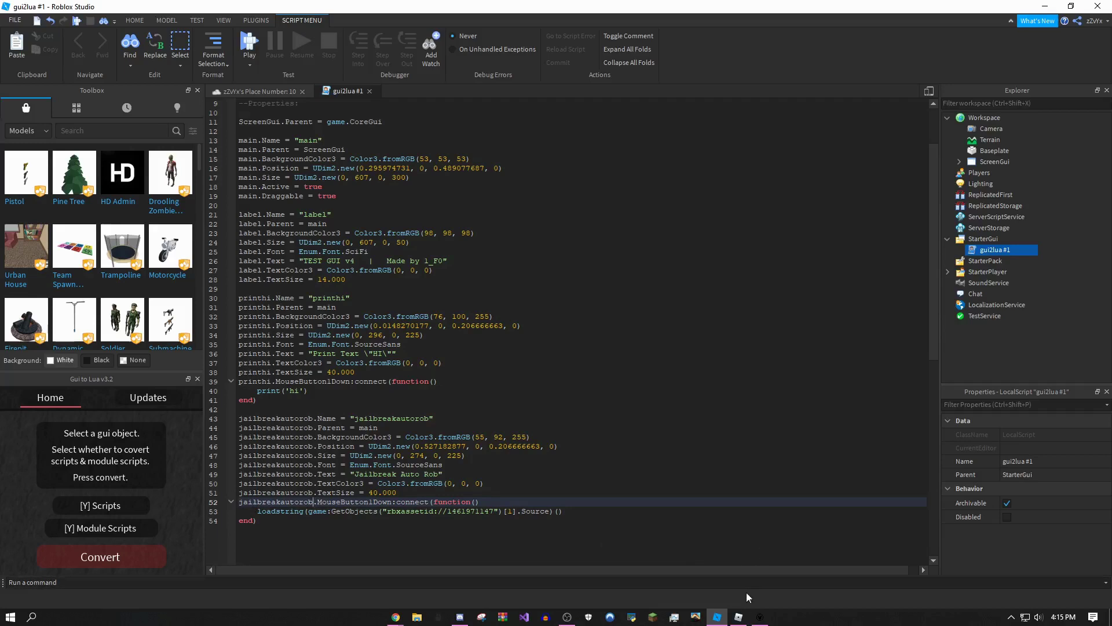
- Bring the Natural Disaster Survival game window back to the front
{"action": "left_click", "coordinate": [739, 617]}
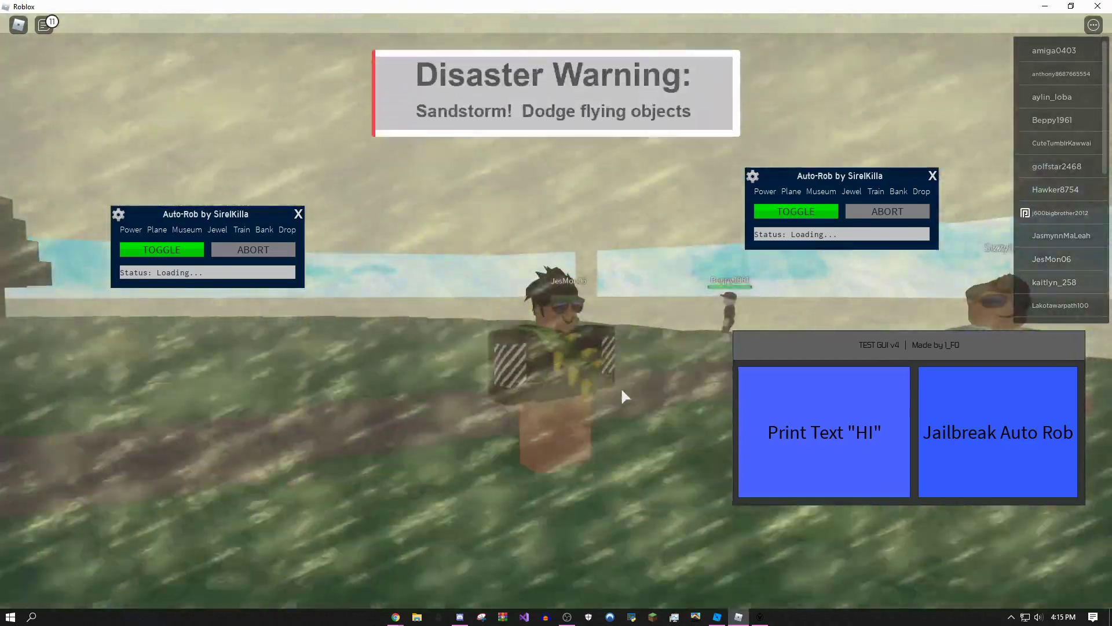
{"action": "left_click", "coordinate": [777, 415]}
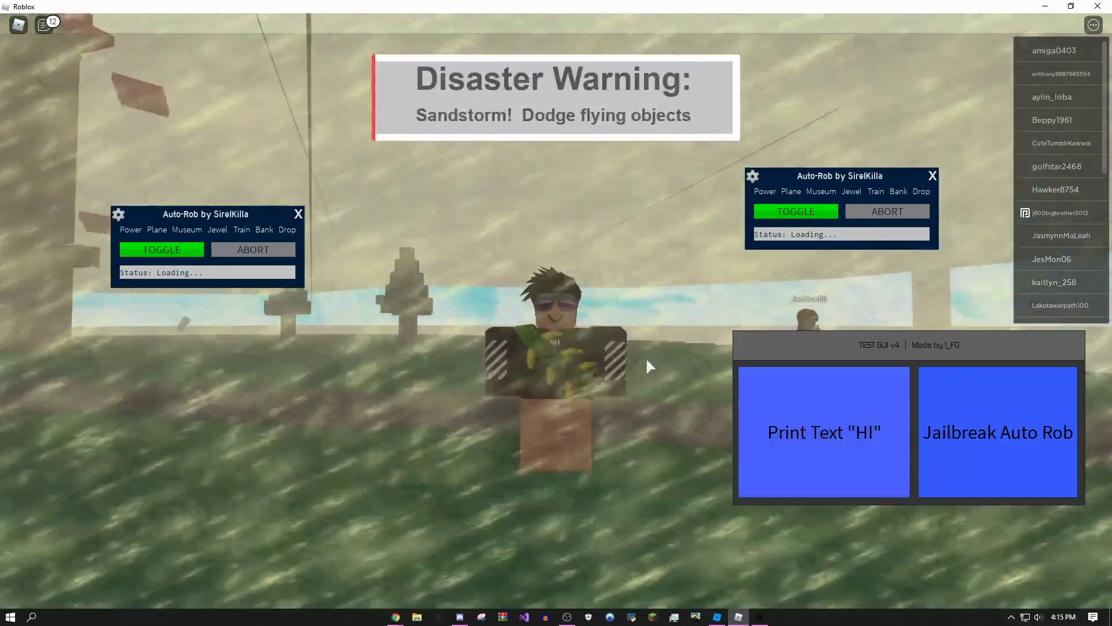